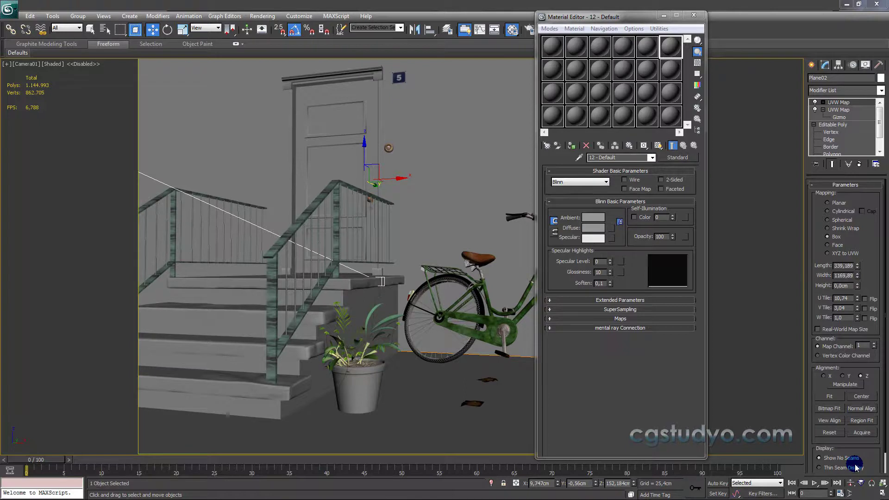
# Step: Pick the 07 - Default slot, shade the camera view and show its safe frame
pyautogui.click(554, 48)
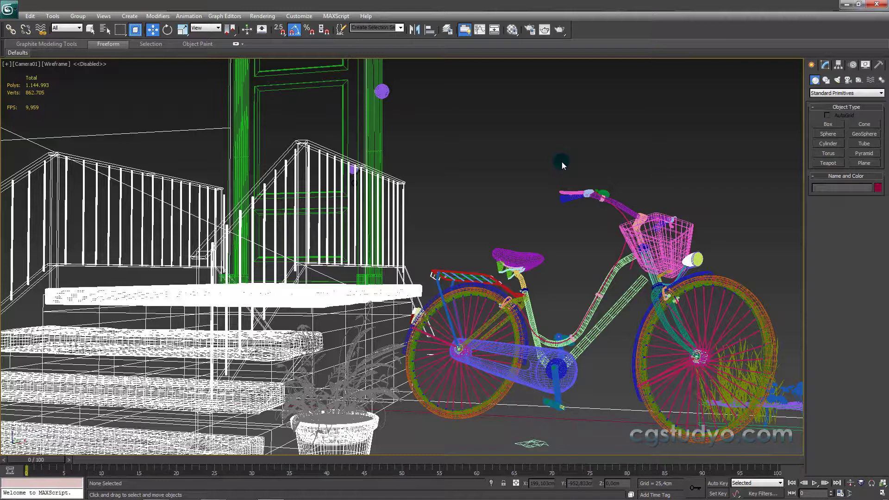
pyautogui.press('F3')
pyautogui.click(560, 160)
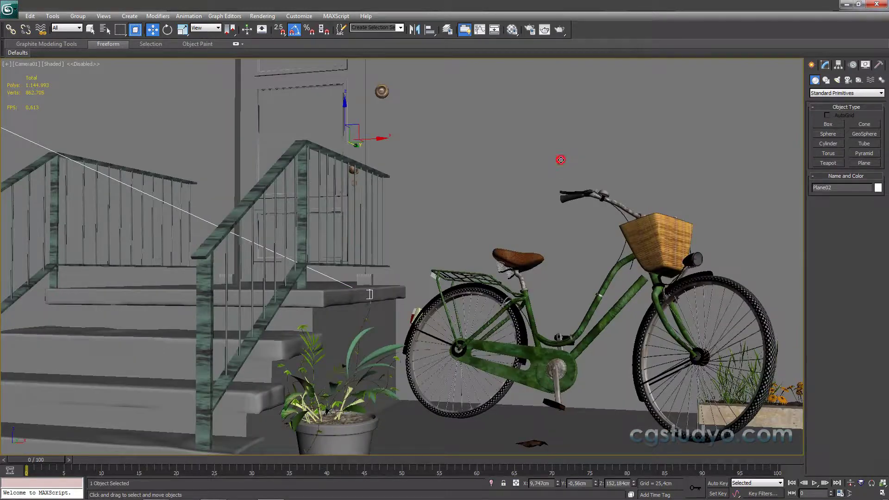
pyautogui.hotkey('shift', 'f')
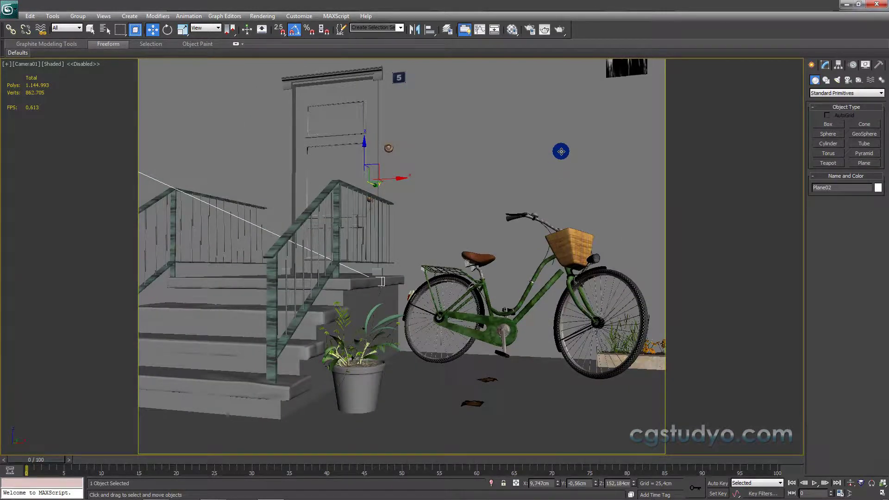
pyautogui.click(567, 150)
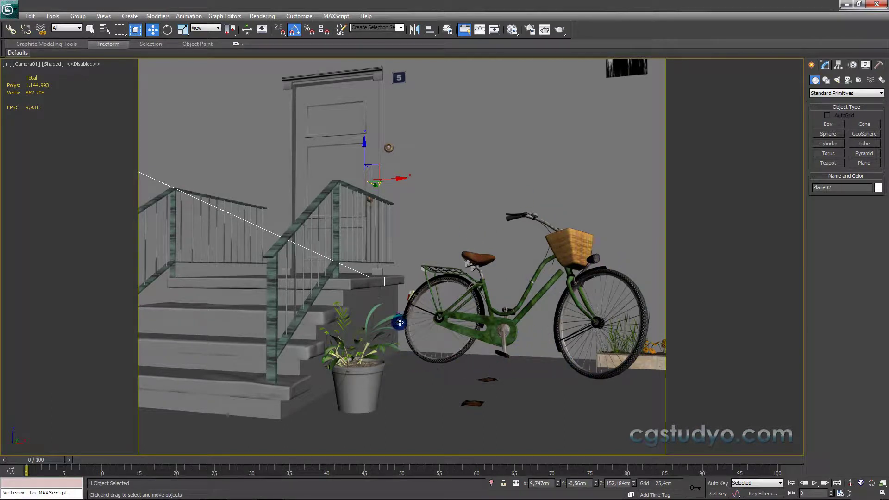
pyautogui.click(235, 284)
pyautogui.click(220, 346)
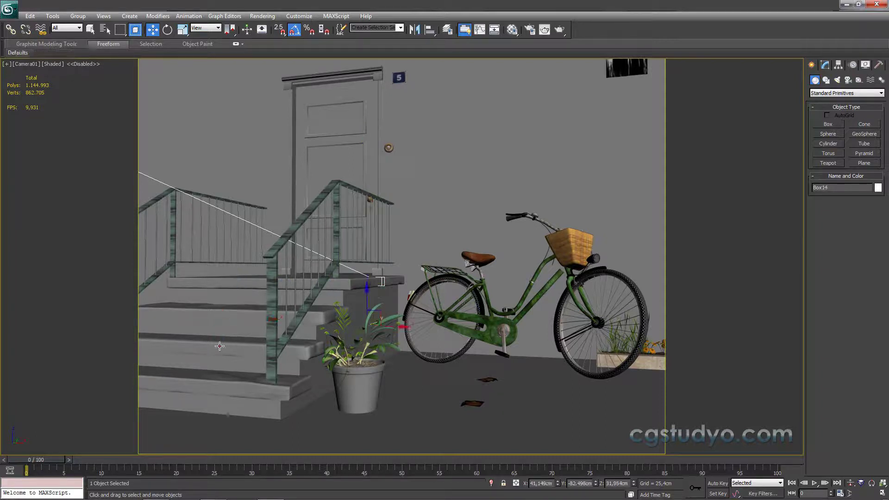
pyautogui.press('F4')
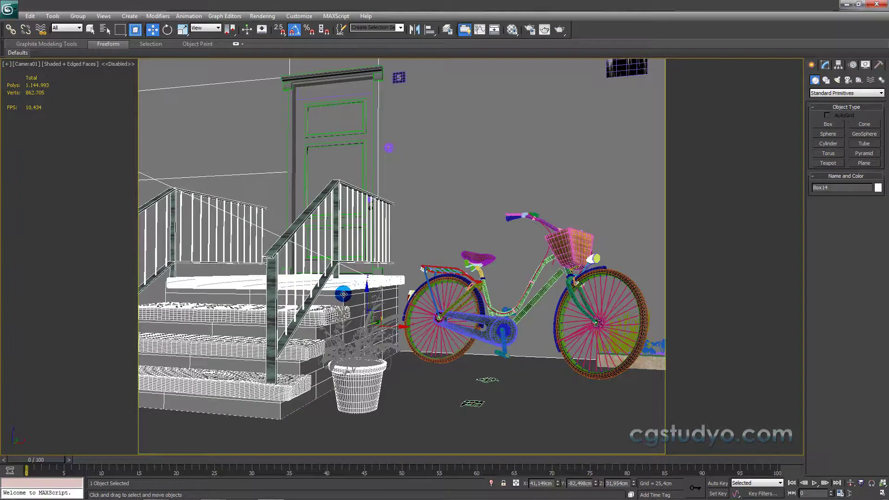
pyautogui.press('F4')
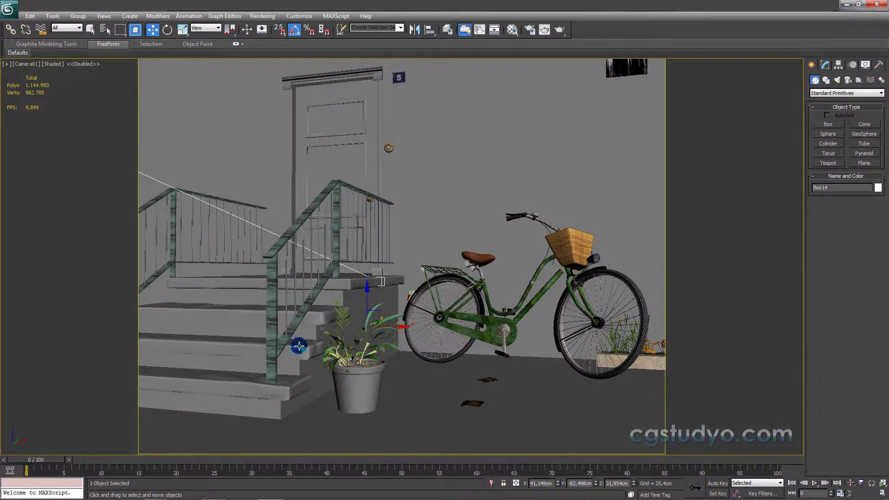
pyautogui.press('F4')
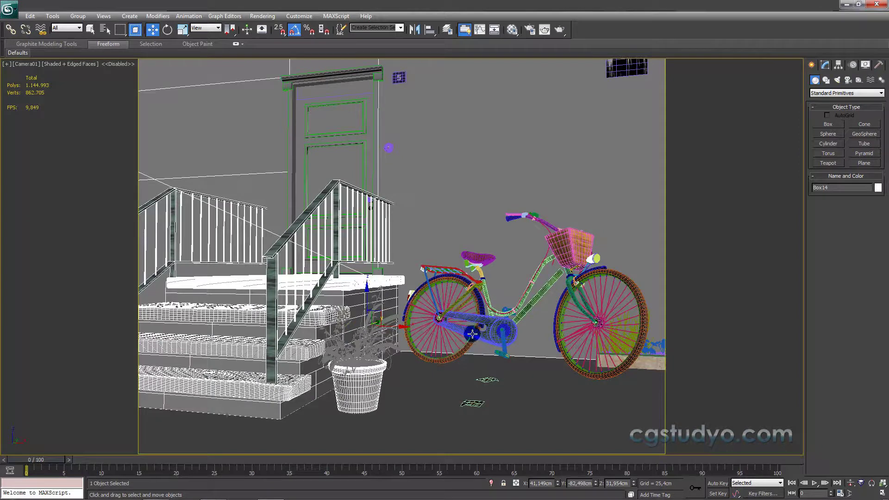
pyautogui.press('p')
pyautogui.scroll(-5, 477, 319)
pyautogui.scroll(-5, 485, 288)
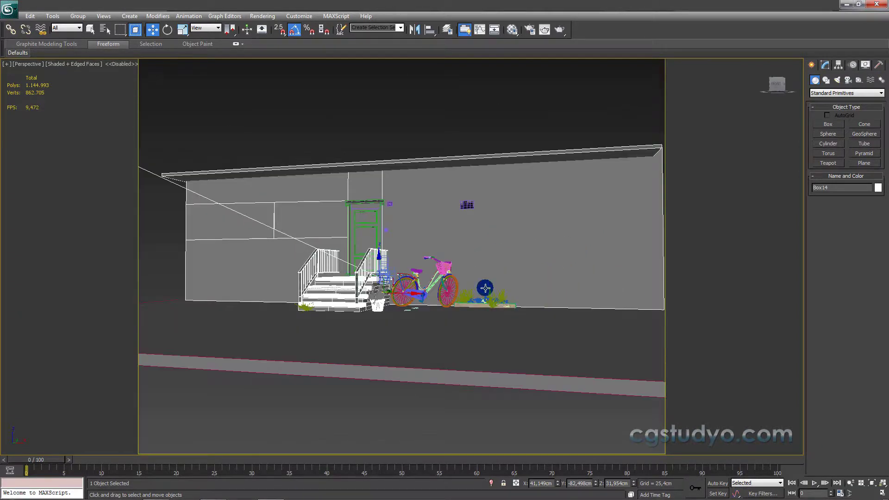
pyautogui.scroll(3, 485, 288)
pyautogui.scroll(2, 509, 311)
pyautogui.scroll(3, 385, 218)
pyautogui.scroll(2, 409, 210)
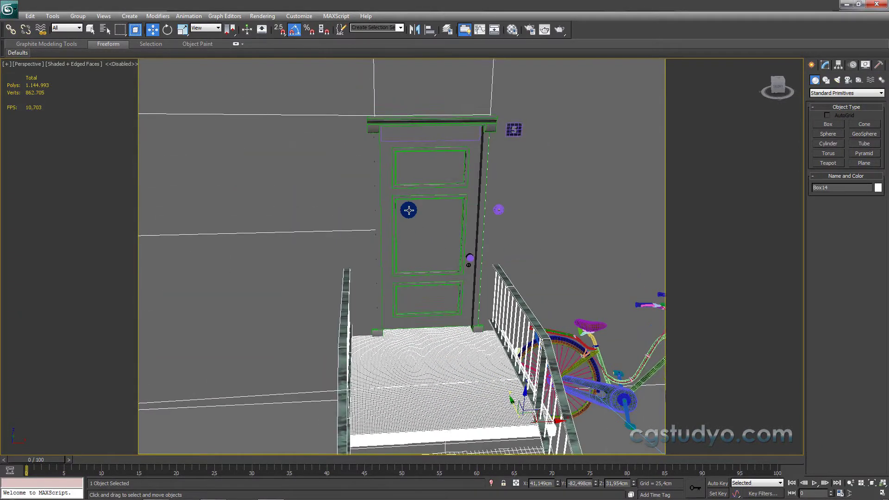
pyautogui.scroll(2, 408, 210)
pyautogui.keyDown('alt'); pyautogui.moveTo(446, 228); pyautogui.dragTo(429, 205, button='middle'); pyautogui.keyUp('alt')
pyautogui.scroll(1, 480, 152)
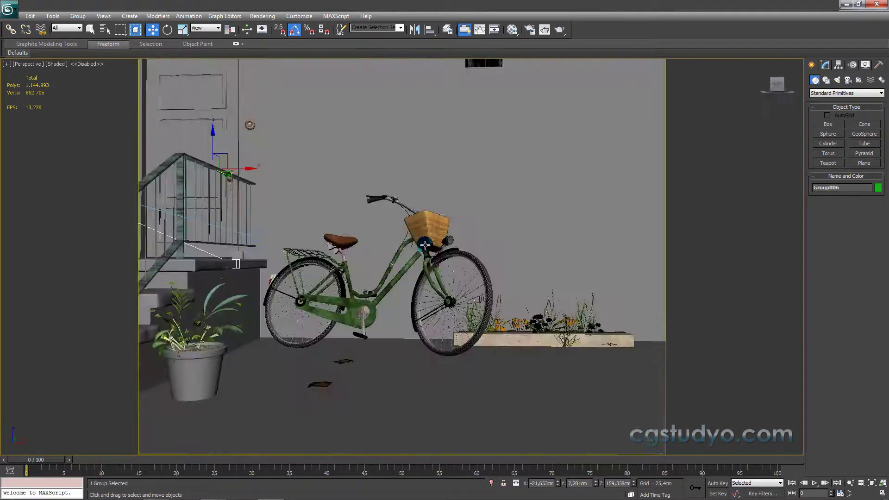
pyautogui.scroll(4, 425, 244)
pyautogui.keyDown('alt'); pyautogui.moveTo(578, 268); pyautogui.dragTo(513, 243, button='middle'); pyautogui.keyUp('alt')
pyautogui.press('c')
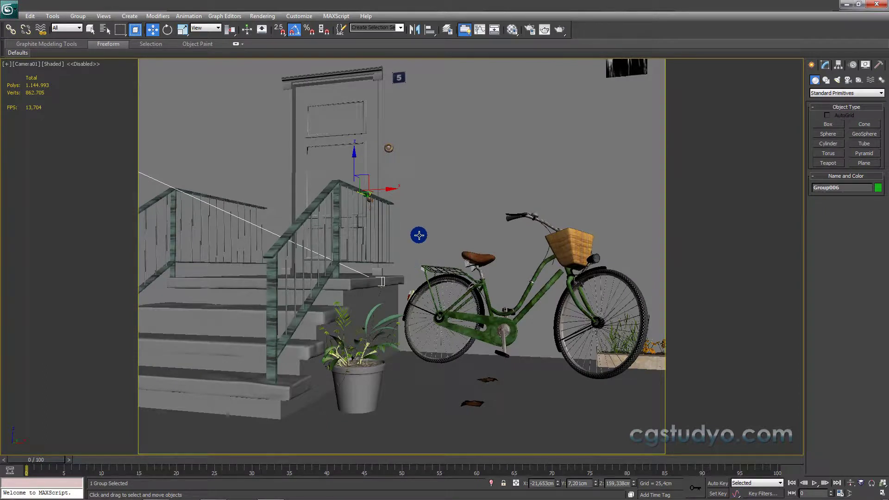
pyautogui.moveTo(418, 235); pyautogui.dragTo(457, 169)
pyautogui.click(456, 169)
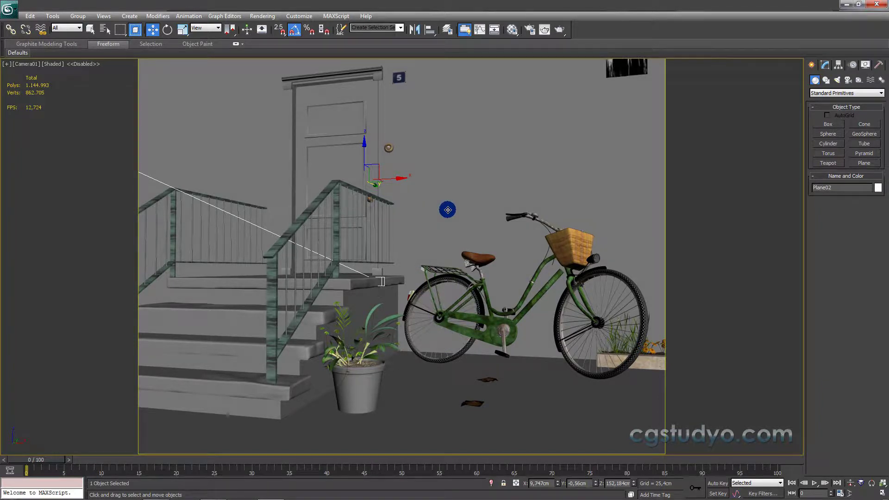
# Step: Rename the first material slot to zemin
pyautogui.press('m')
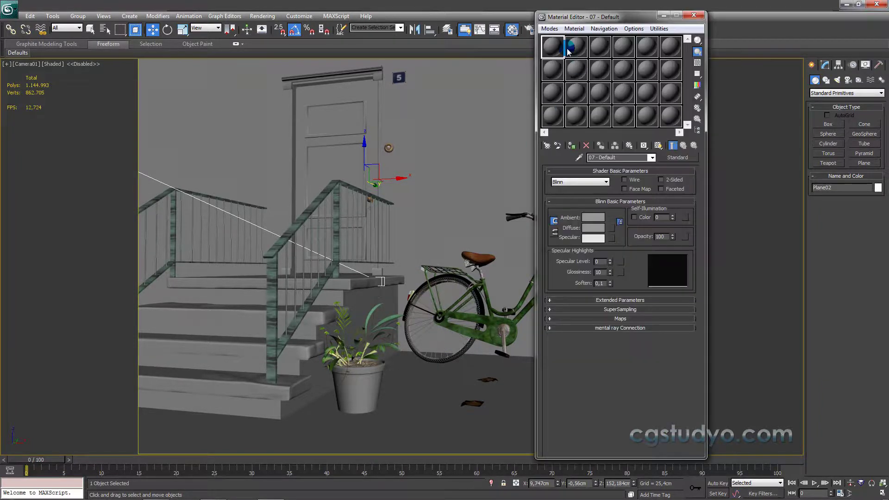
pyautogui.click(677, 158)
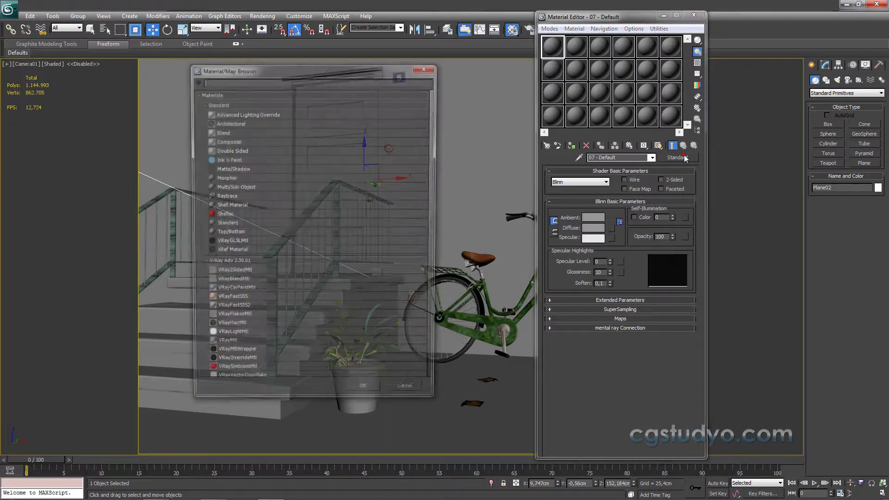
pyautogui.click(428, 66)
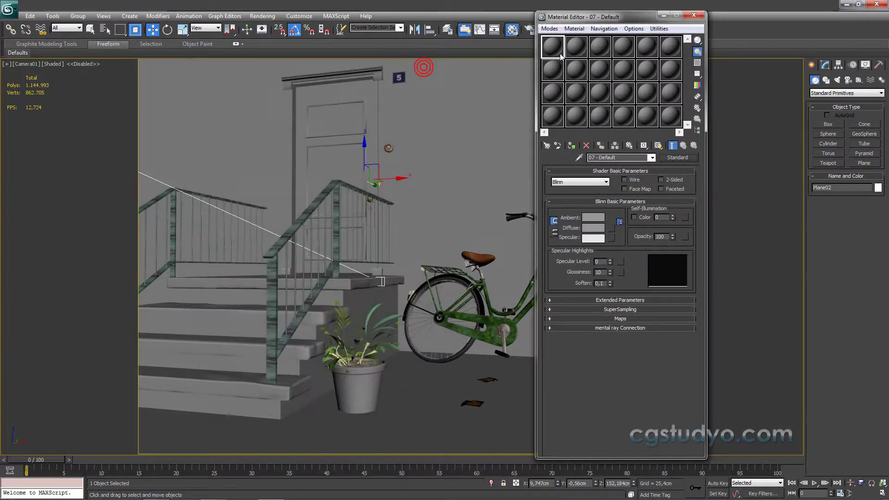
pyautogui.click(632, 159)
pyautogui.write('zemi')
pyautogui.press('Return')
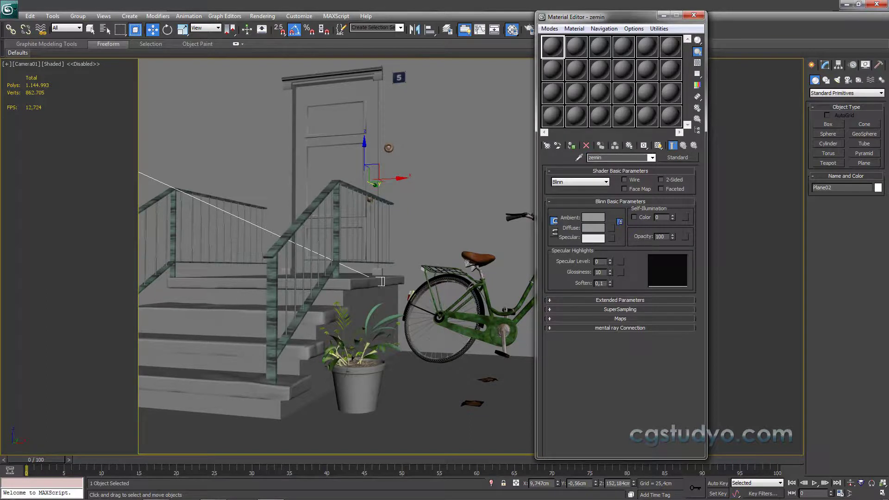
# Step: Change the zemin material type from Standard to VRayMtl
pyautogui.click(688, 160)
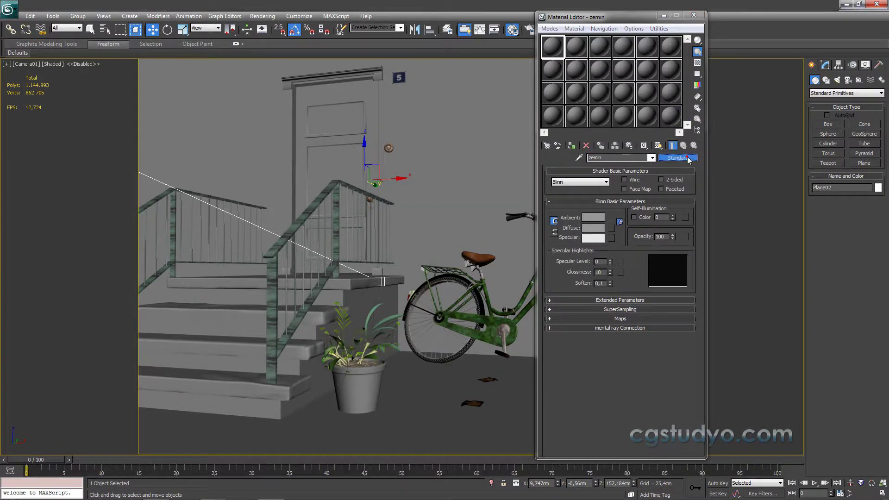
pyautogui.click(229, 264)
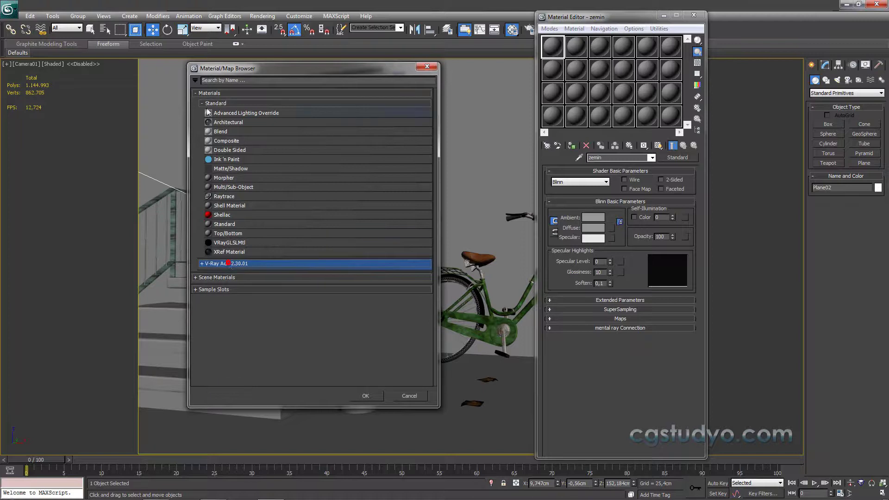
pyautogui.click(206, 103)
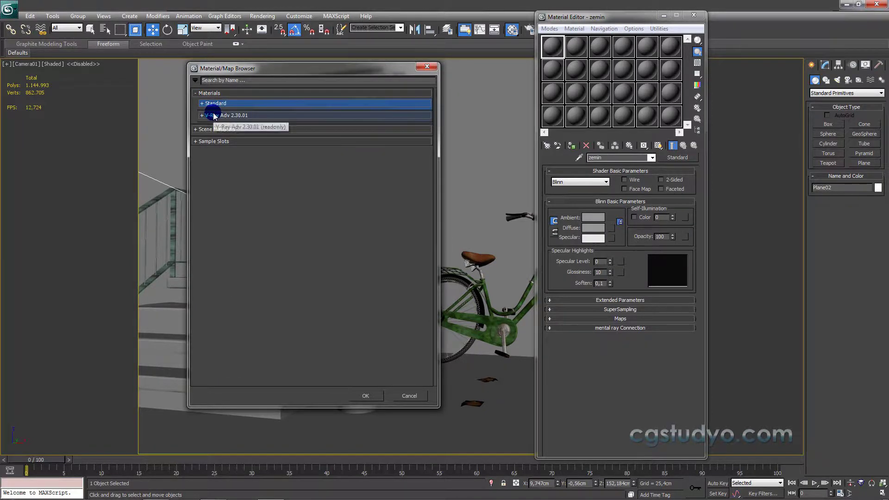
pyautogui.click(214, 116)
pyautogui.click(213, 116)
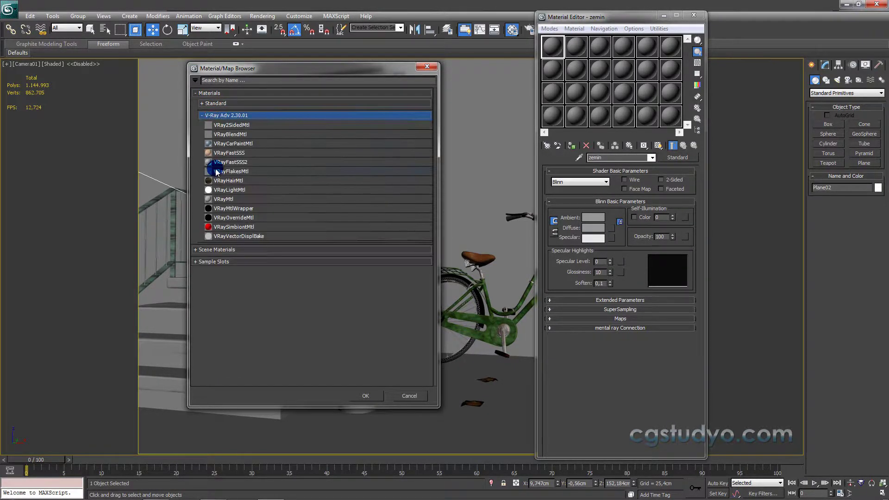
pyautogui.doubleClick(222, 197)
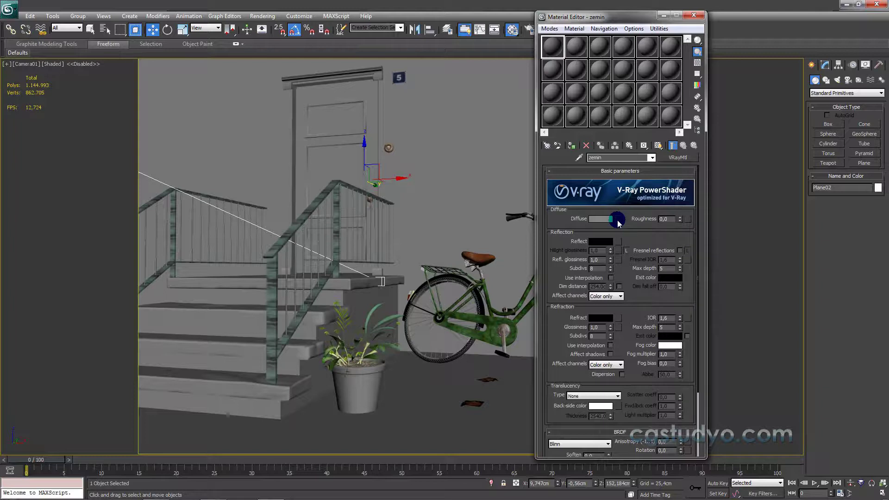
# Step: Browse the V-Ray maps for the diffuse slot and pick VRayDirt
pyautogui.click(618, 221)
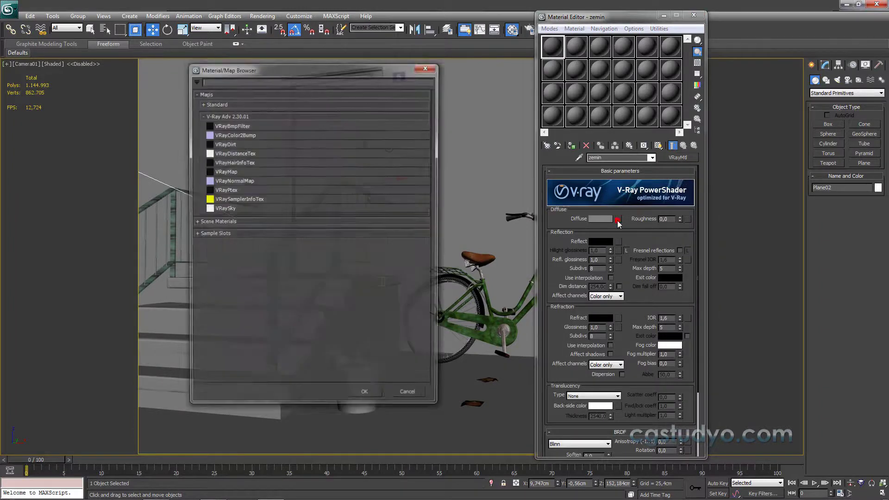
pyautogui.click(238, 190)
pyautogui.click(221, 116)
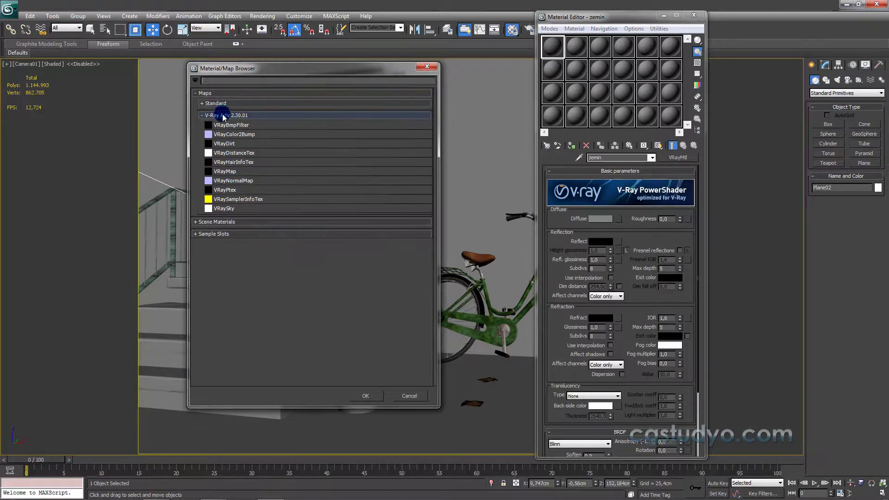
pyautogui.click(221, 115)
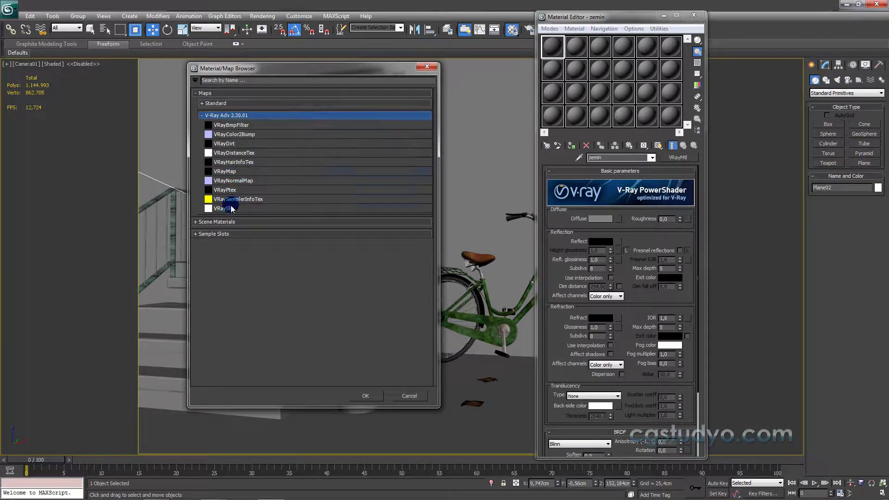
pyautogui.click(219, 144)
# Step: Put a VRayDirt map in zemin's diffuse and review its 25,4cm radius settings
pyautogui.doubleClick(230, 144)
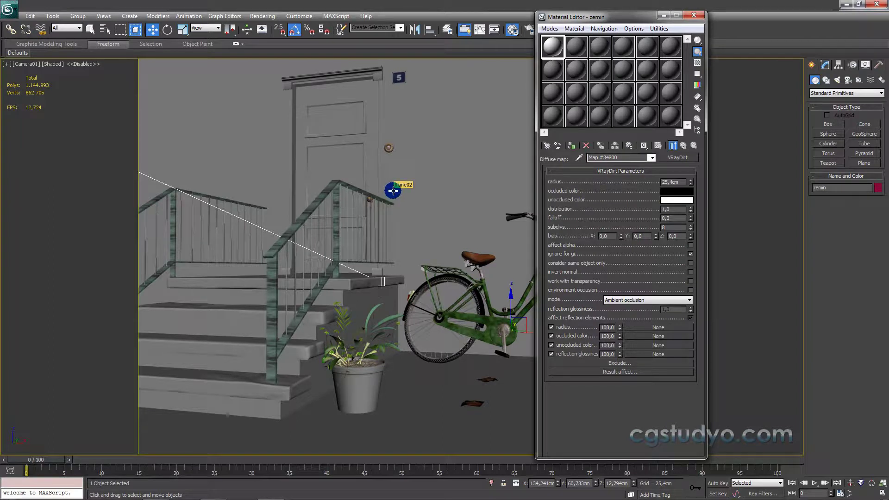
pyautogui.click(683, 181)
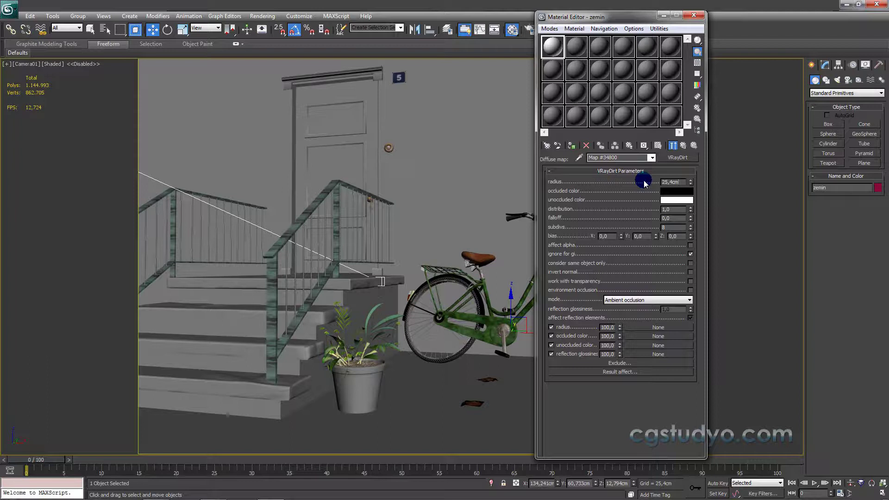
pyautogui.click(560, 48)
pyautogui.click(555, 194)
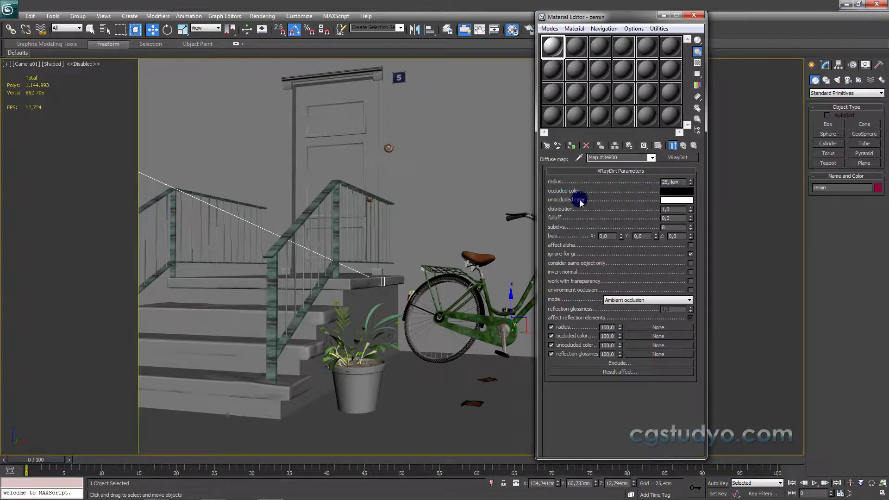
pyautogui.click(679, 200)
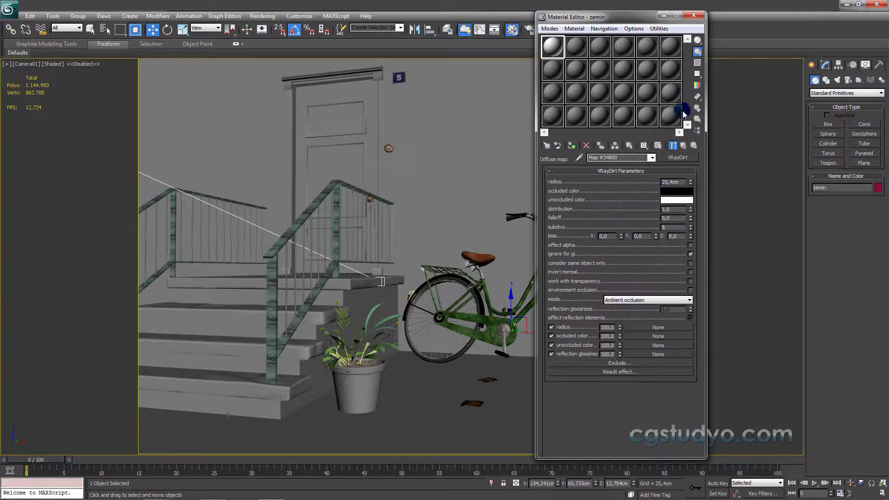
pyautogui.click(684, 146)
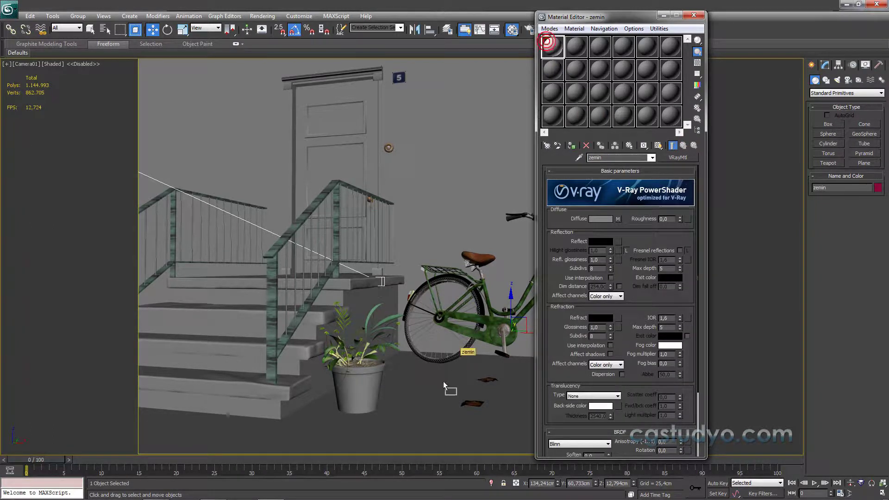
# Step: Assign the zemin material to the floor as a renamed copy, zemin1, then make slot 08 active
pyautogui.moveTo(548, 44); pyautogui.dragTo(423, 407)
pyautogui.click(415, 269)
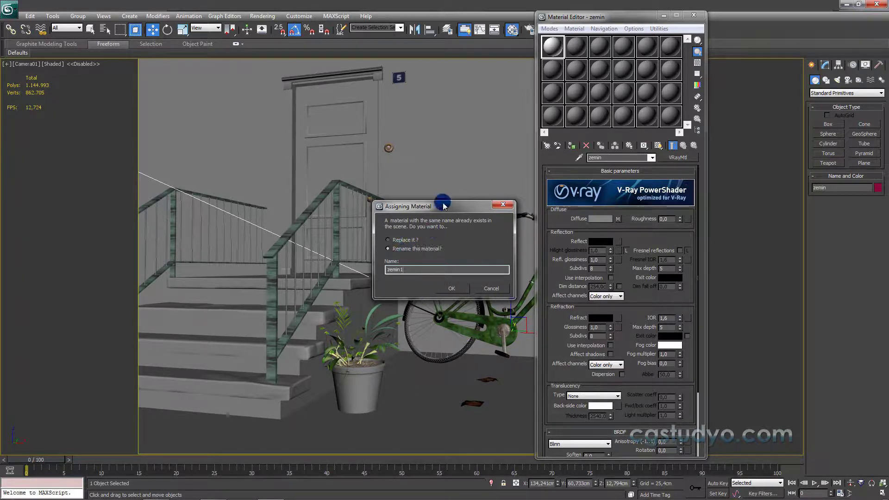
pyautogui.click(448, 290)
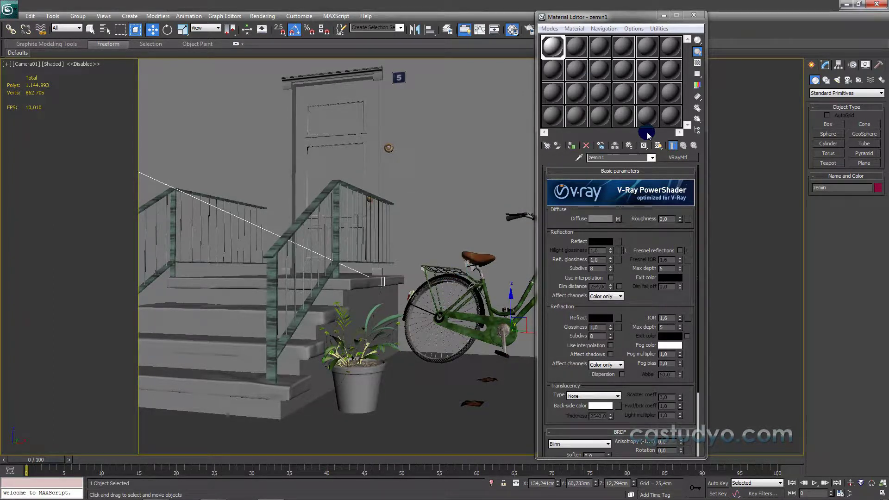
pyautogui.click(574, 50)
pyautogui.click(359, 313)
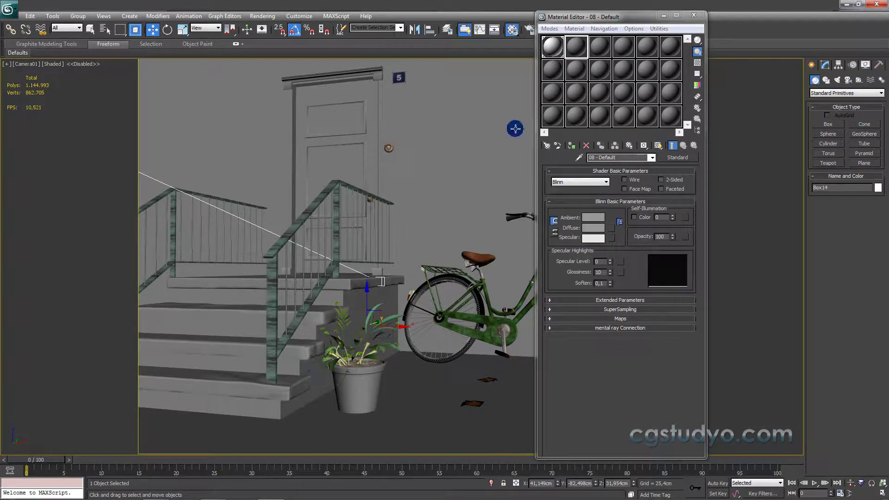
# Step: Rename slot 2 to merdiven, make it a VRayMtl, and give it a VRayDirt diffuse map
pyautogui.click(607, 158)
pyautogui.write('erdiven')
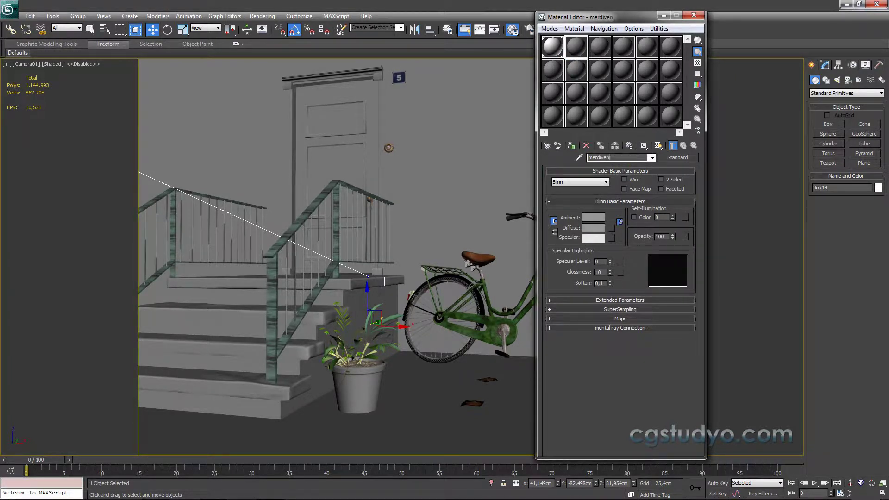
pyautogui.click(677, 158)
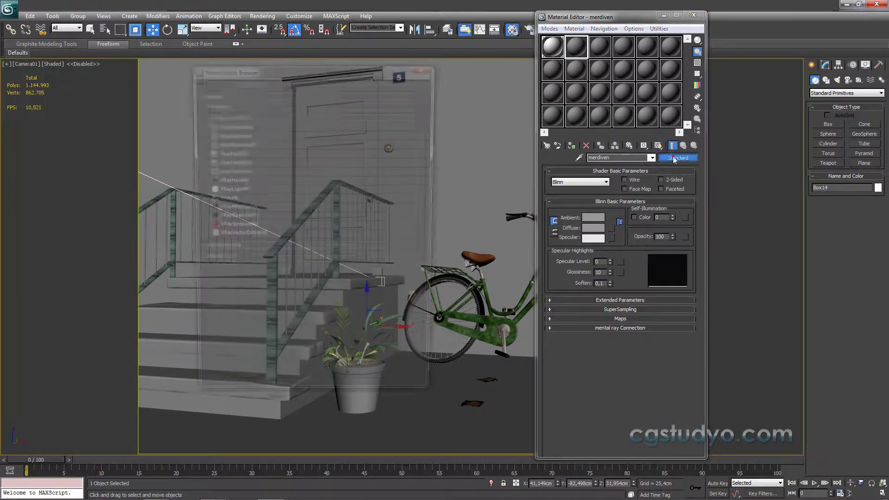
pyautogui.click(220, 116)
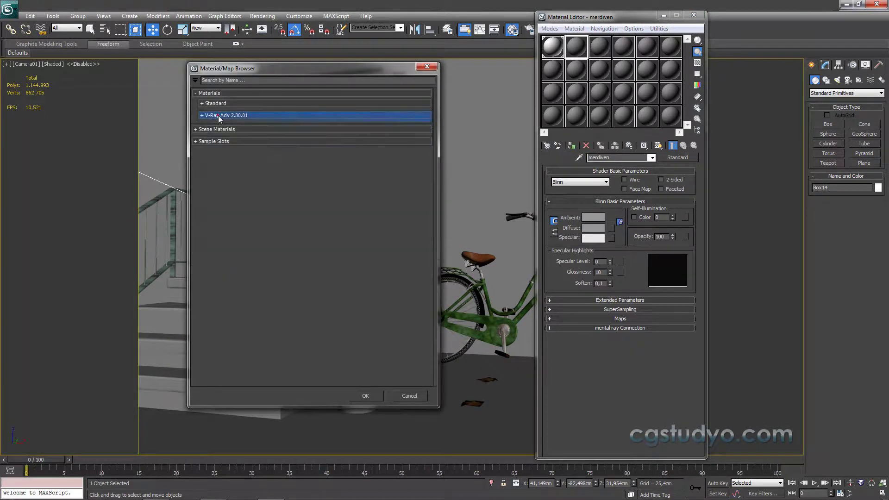
pyautogui.click(219, 115)
pyautogui.doubleClick(231, 199)
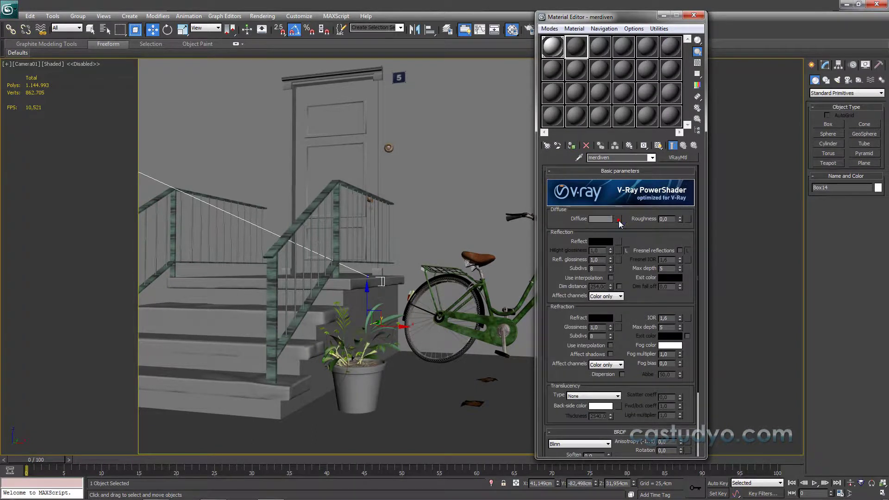
pyautogui.click(618, 219)
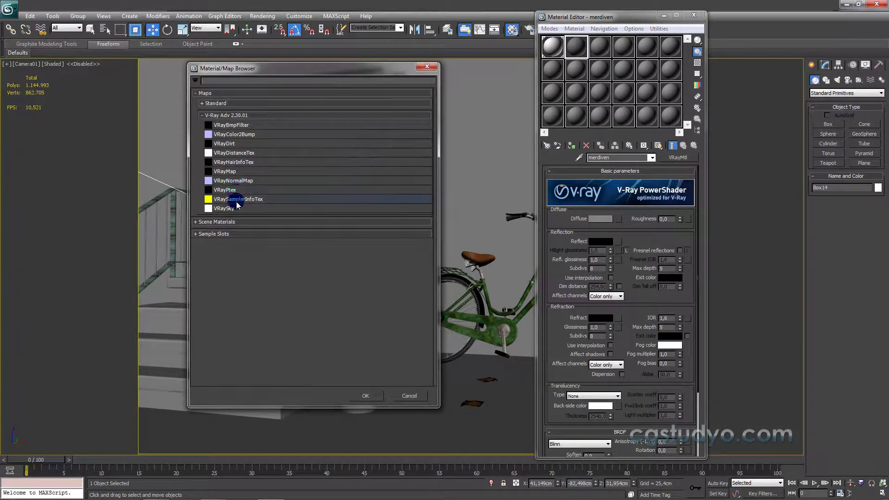
pyautogui.doubleClick(234, 144)
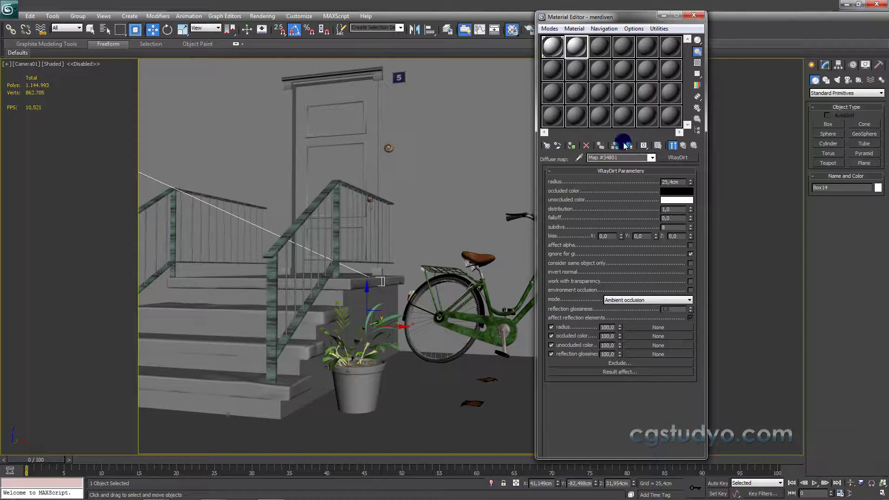
# Step: Set the VRayDirt unoccluded colour to a light beige
pyautogui.click(682, 201)
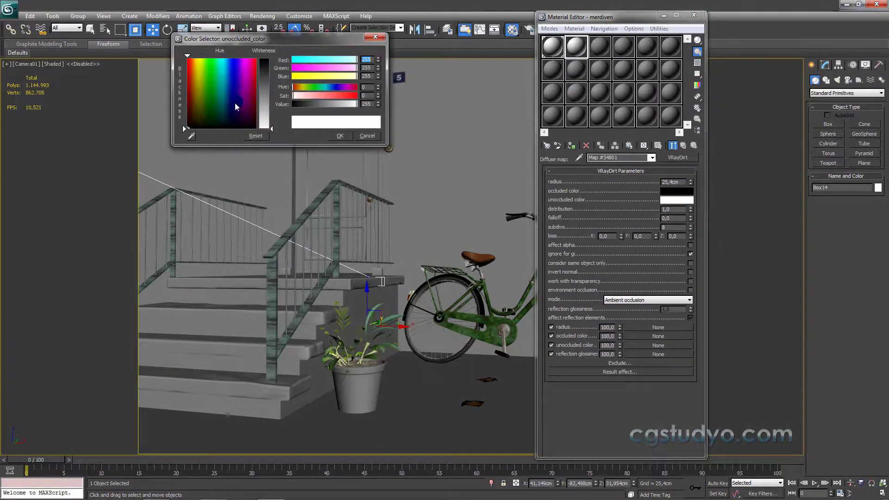
pyautogui.moveTo(263, 123); pyautogui.dragTo(263, 109)
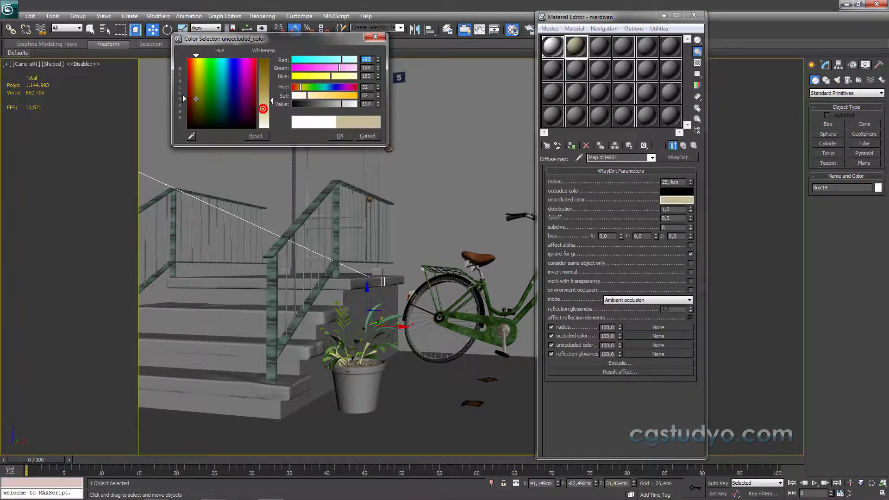
pyautogui.click(345, 136)
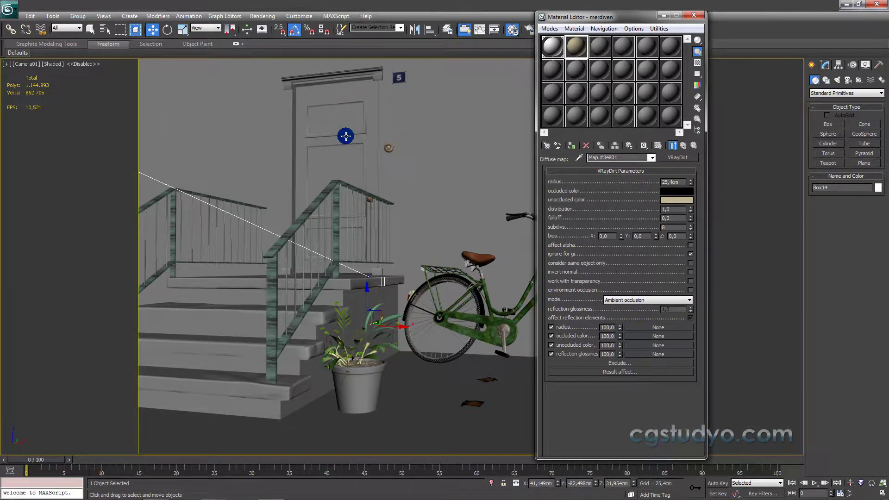
pyautogui.click(667, 182)
# Step: Apply the material to a stair step as a renamed copy, merdiven2
pyautogui.moveTo(576, 47); pyautogui.dragTo(296, 354)
pyautogui.click(388, 249)
pyautogui.write('2')
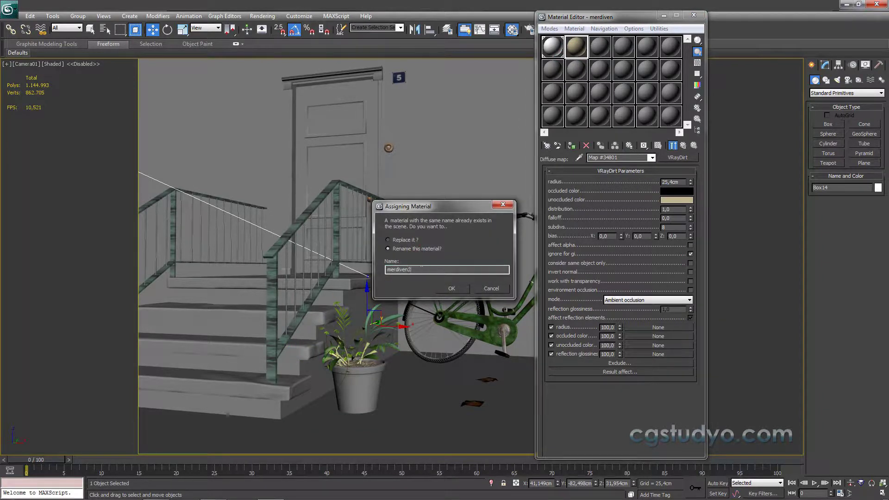
pyautogui.click(449, 288)
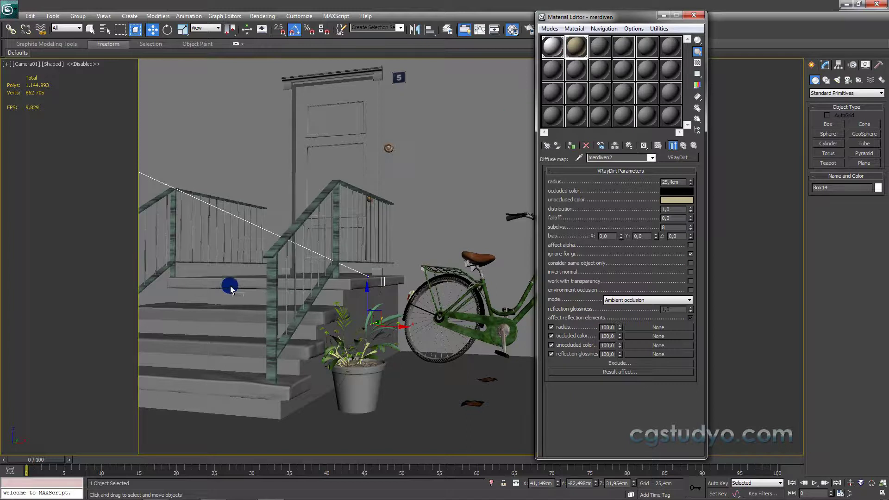
# Step: Darken the unoccluded colour to deeper tan, apply it to more stair steps, and close the editor
pyautogui.click(576, 44)
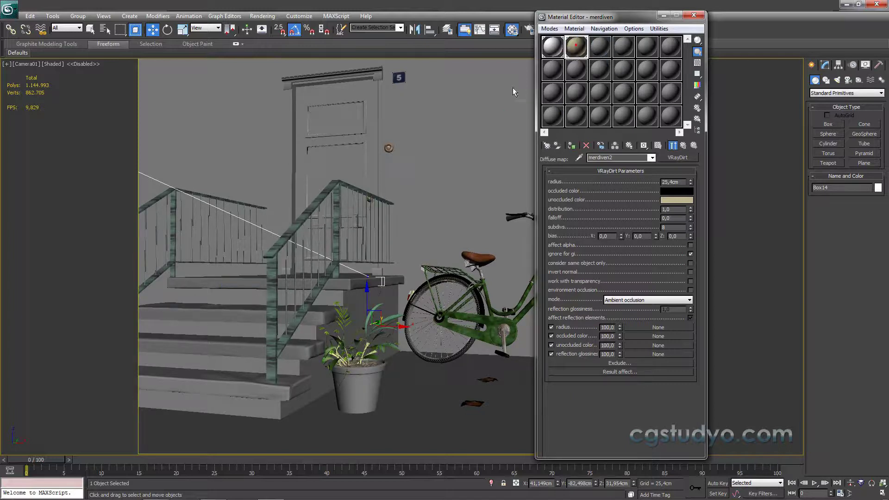
pyautogui.click(677, 201)
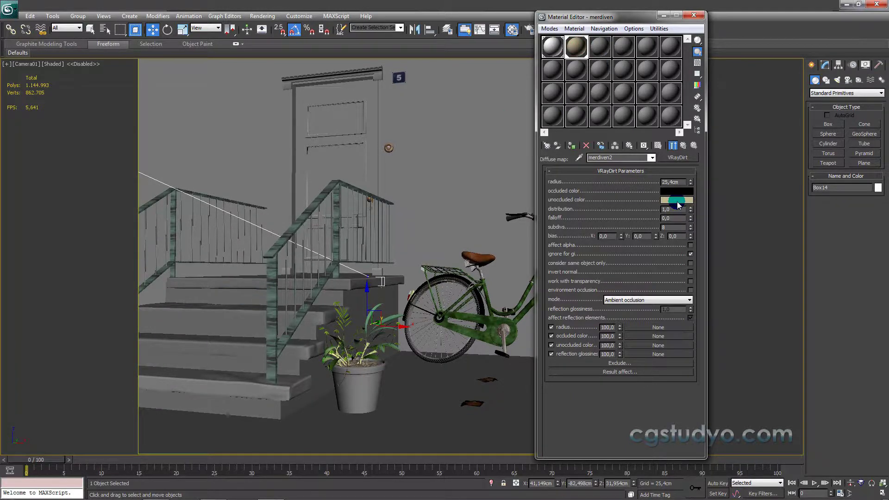
pyautogui.moveTo(265, 100); pyautogui.dragTo(266, 94)
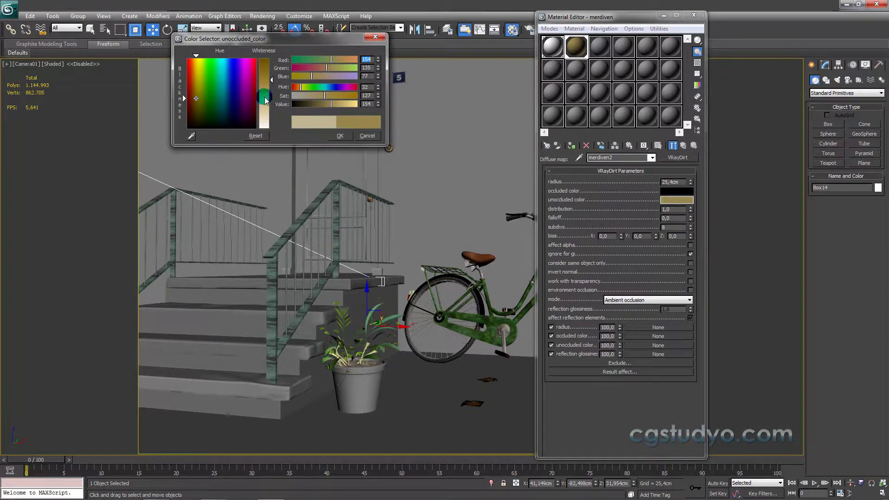
pyautogui.click(339, 136)
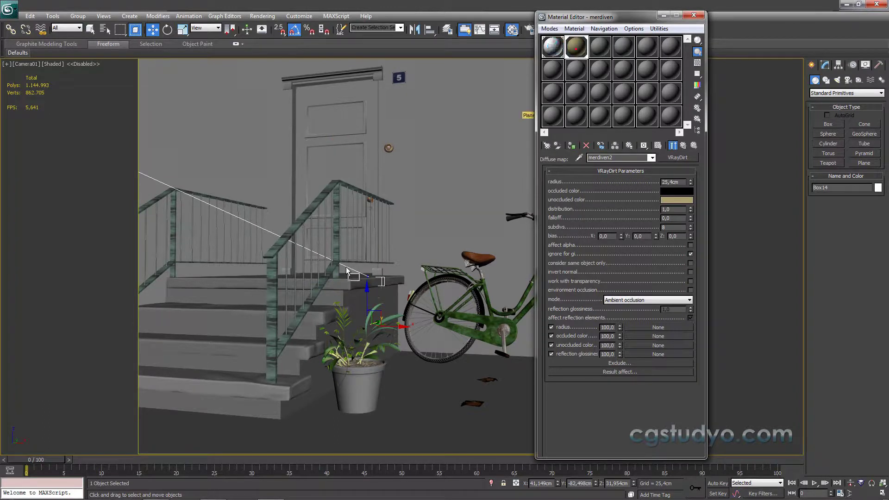
pyautogui.moveTo(239, 391); pyautogui.dragTo(238, 391)
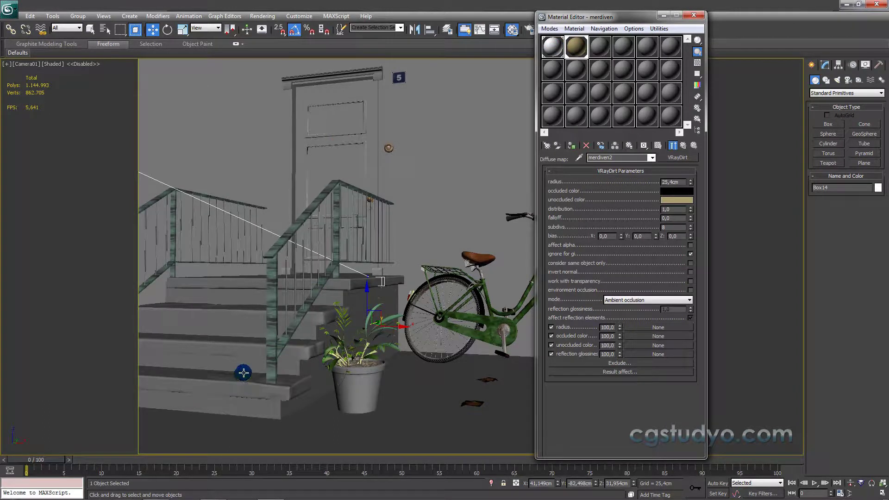
pyautogui.moveTo(578, 49); pyautogui.dragTo(340, 377)
pyautogui.click(694, 15)
# Step: Render the camera view with V-Ray and dismiss the messages window
pyautogui.click(262, 16)
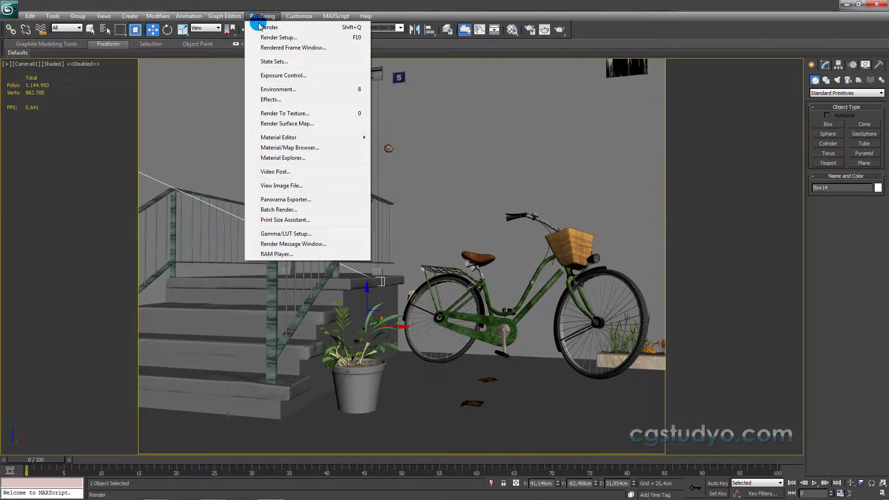
pyautogui.click(259, 24)
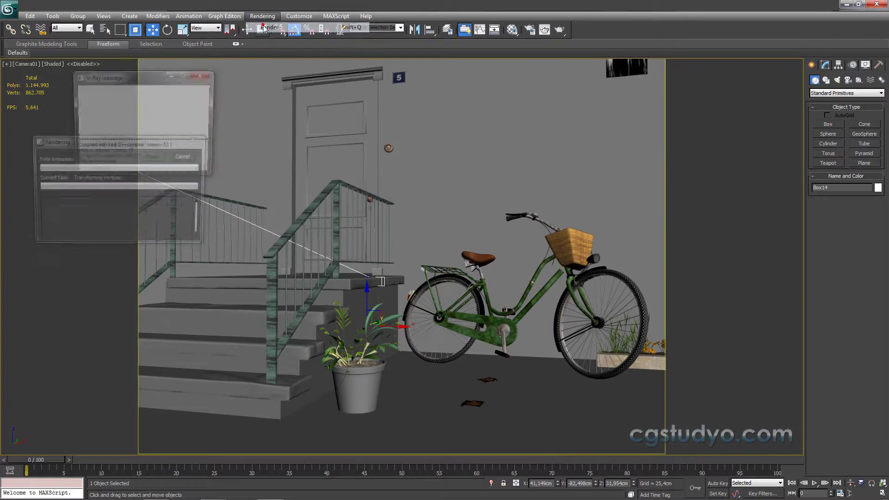
pyautogui.click(198, 76)
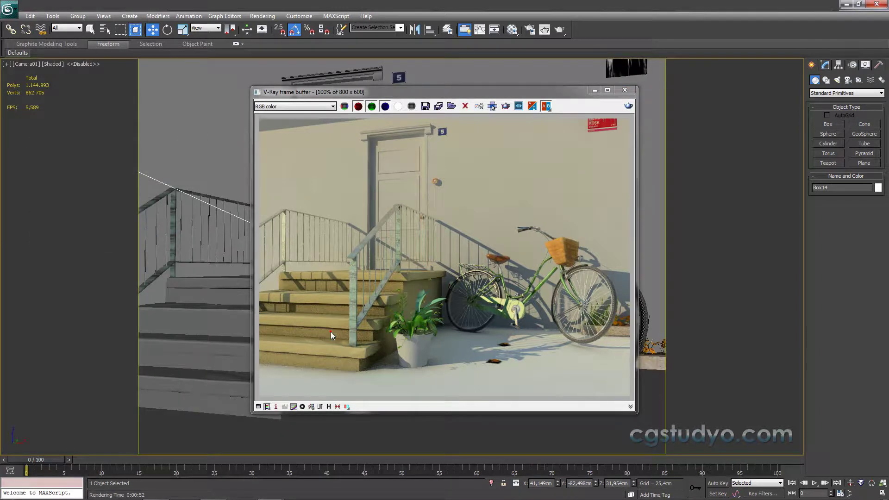
# Step: Zoom around the finished render and save the image
pyautogui.scroll(1, 362, 312)
pyautogui.scroll(1, 362, 312)
pyautogui.scroll(-1, 363, 310)
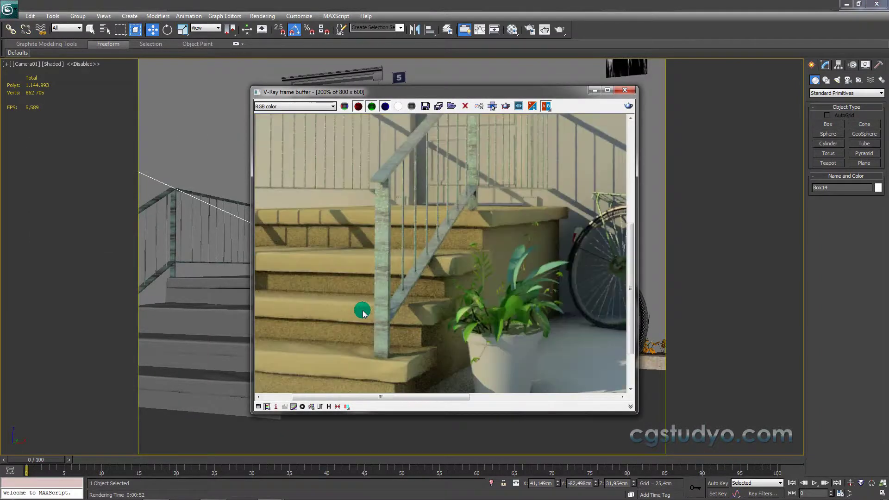
pyautogui.scroll(-1, 363, 310)
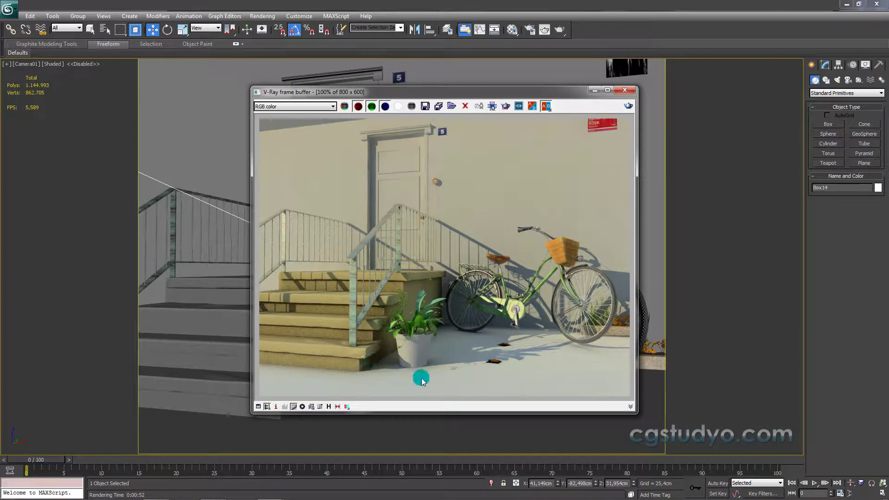
pyautogui.scroll(1, 419, 373)
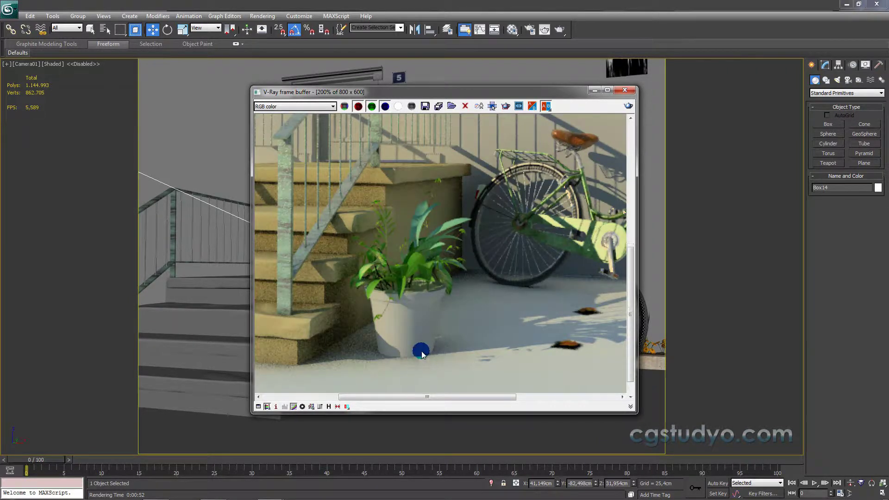
pyautogui.scroll(-1, 420, 354)
pyautogui.scroll(2, 422, 368)
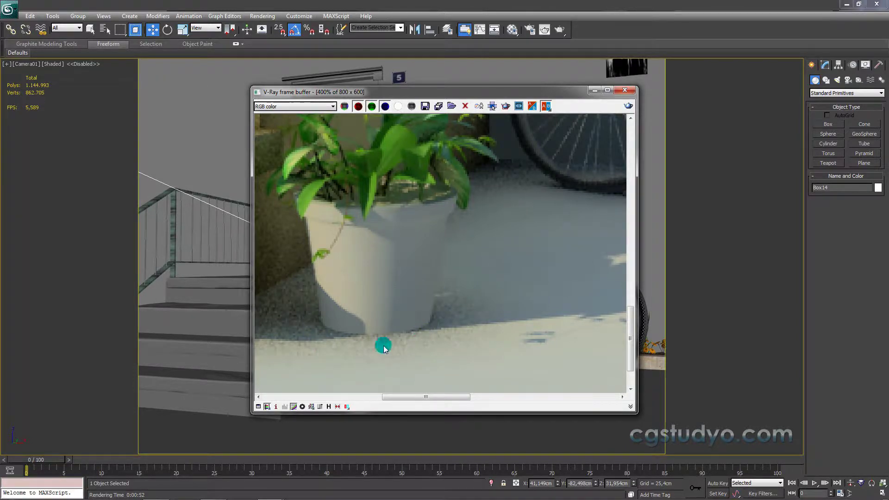
pyautogui.scroll(-1, 350, 334)
pyautogui.scroll(-1, 331, 329)
pyautogui.scroll(1, 292, 337)
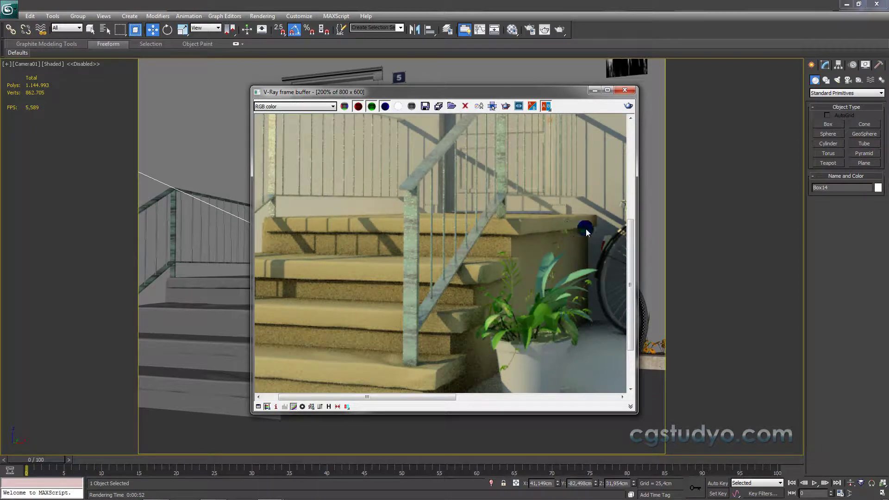
pyautogui.scroll(-1, 589, 276)
pyautogui.scroll(1, 527, 314)
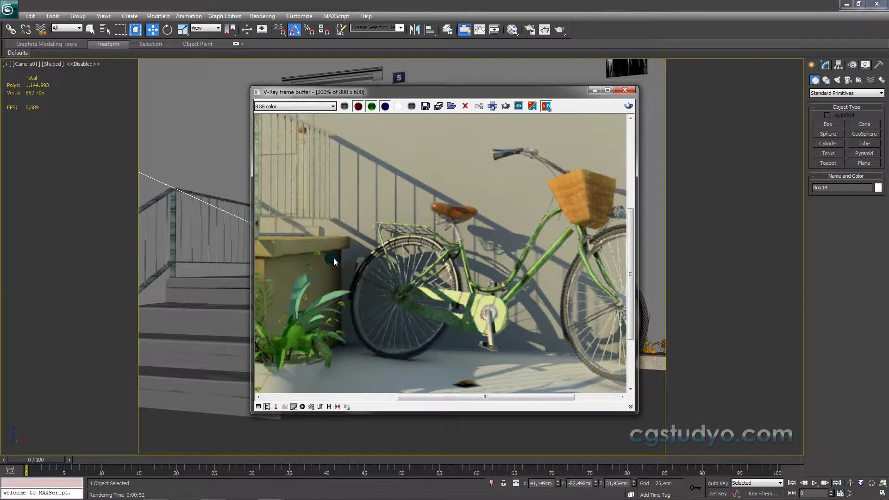
pyautogui.scroll(-1, 280, 257)
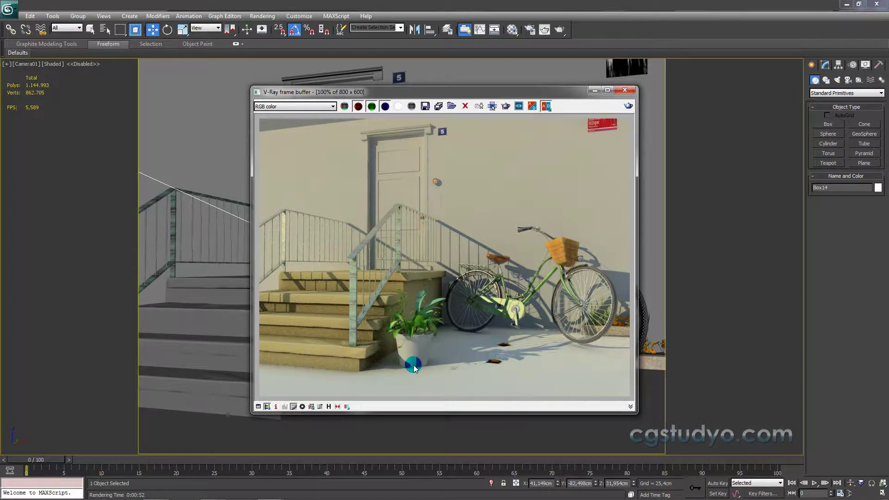
pyautogui.hotkey('ctrl', 's')
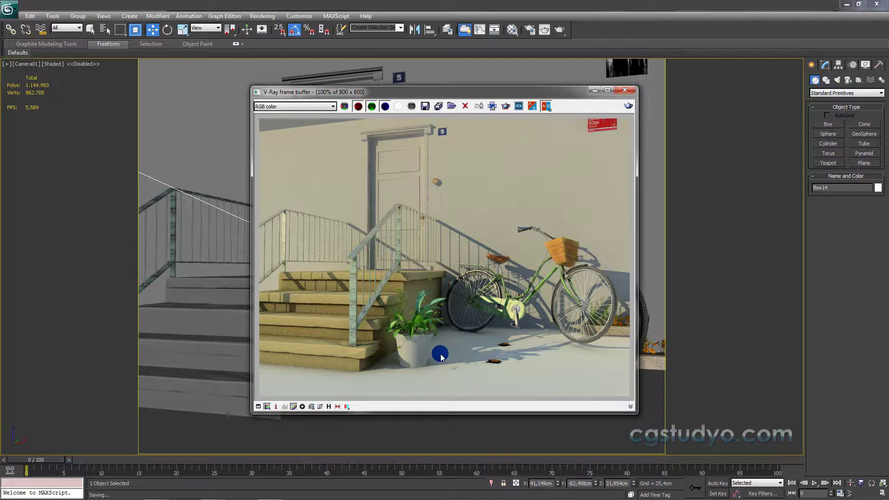
# Step: Zoom in on the steps and plant pot to inspect render details
pyautogui.scroll(2, 347, 373)
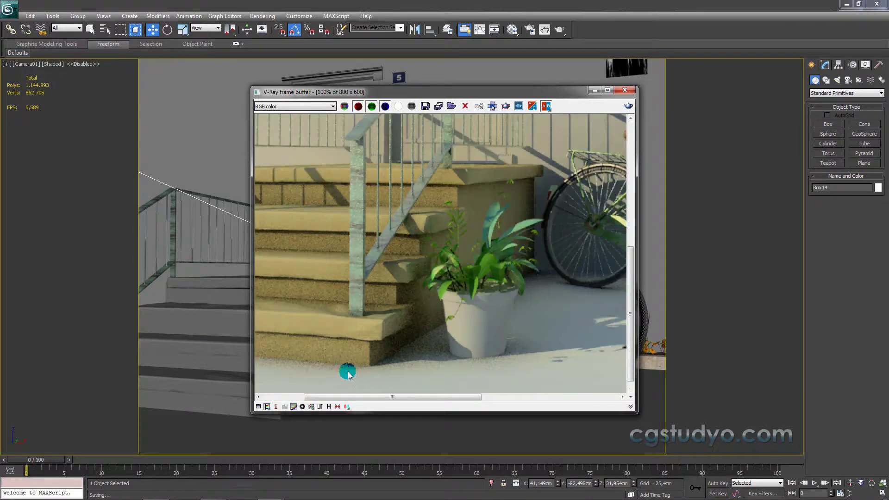
pyautogui.scroll(-2, 341, 371)
pyautogui.scroll(2, 278, 374)
pyautogui.scroll(-1, 301, 347)
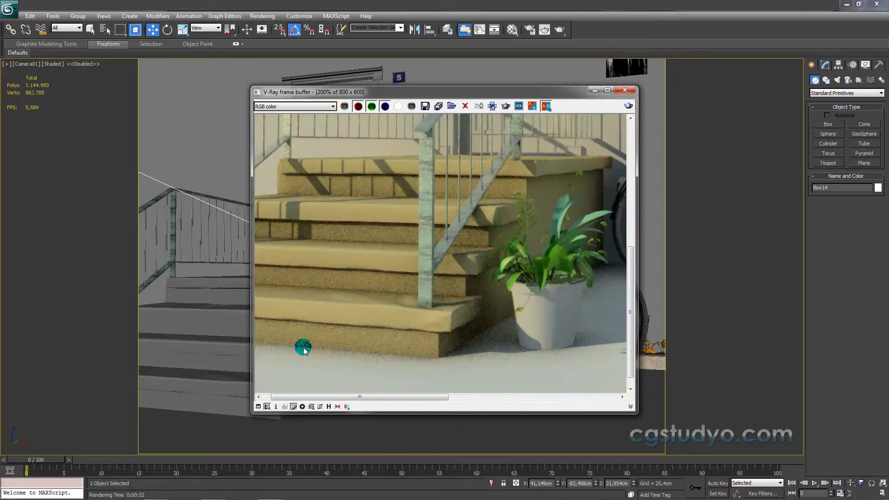
pyautogui.scroll(-1, 299, 351)
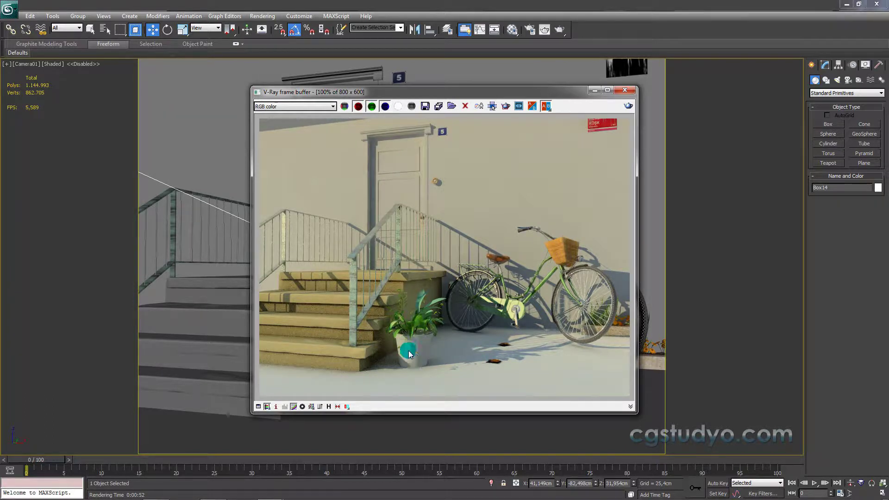
pyautogui.scroll(1, 410, 360)
pyautogui.scroll(1, 410, 359)
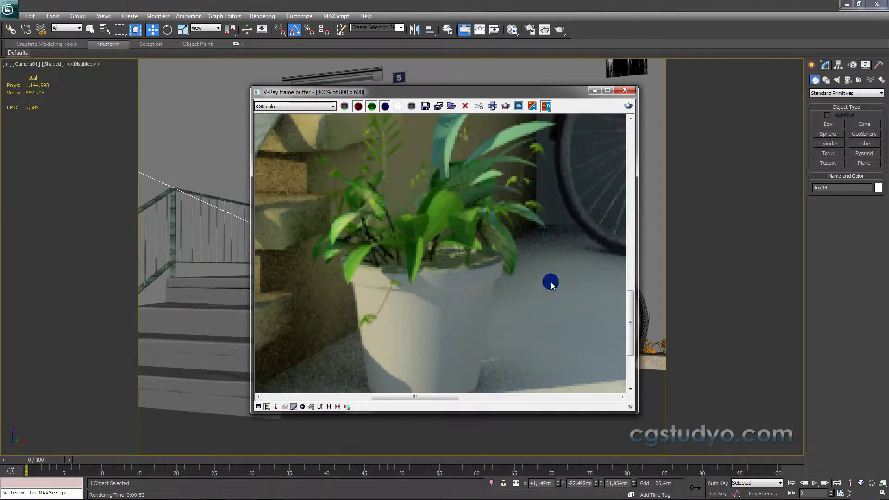
pyautogui.moveTo(629, 308); pyautogui.dragTo(630, 335)
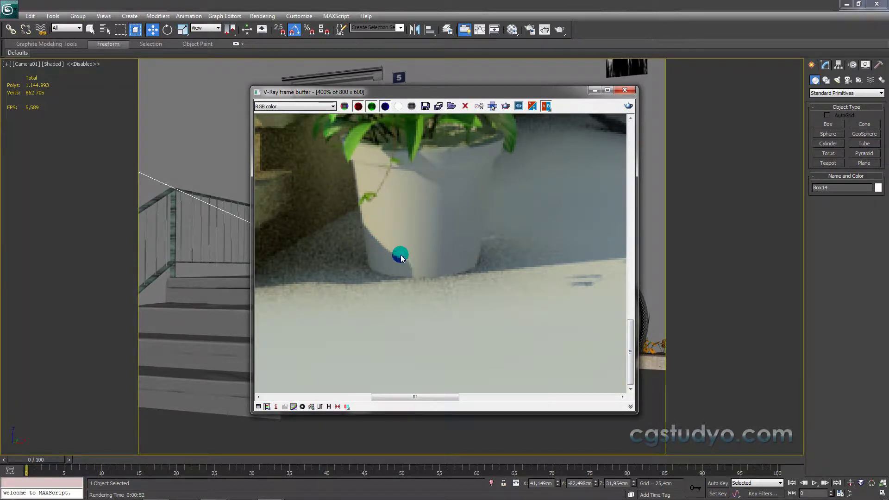
pyautogui.scroll(-1, 401, 257)
pyautogui.scroll(-2, 535, 291)
pyautogui.scroll(2, 448, 338)
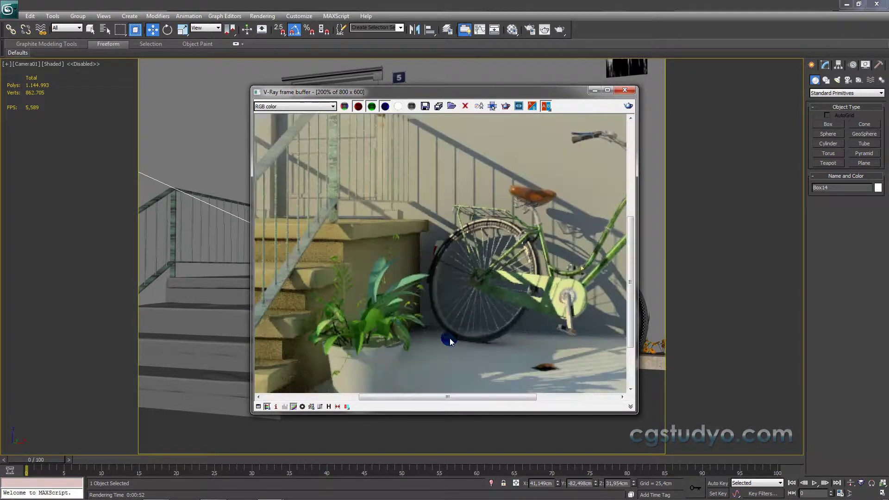
pyautogui.scroll(-1, 591, 221)
# Step: Maximize the frame buffer and zoom around the render
pyautogui.click(607, 90)
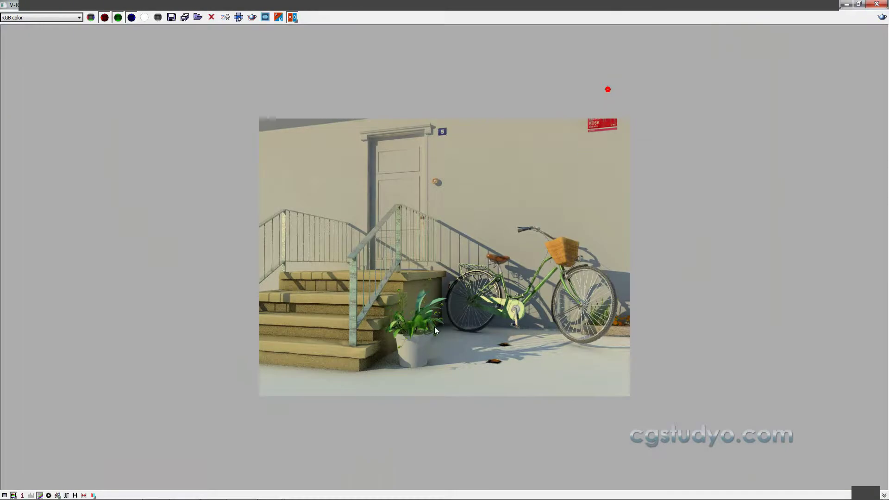
pyautogui.scroll(1, 395, 379)
pyautogui.scroll(-2, 499, 423)
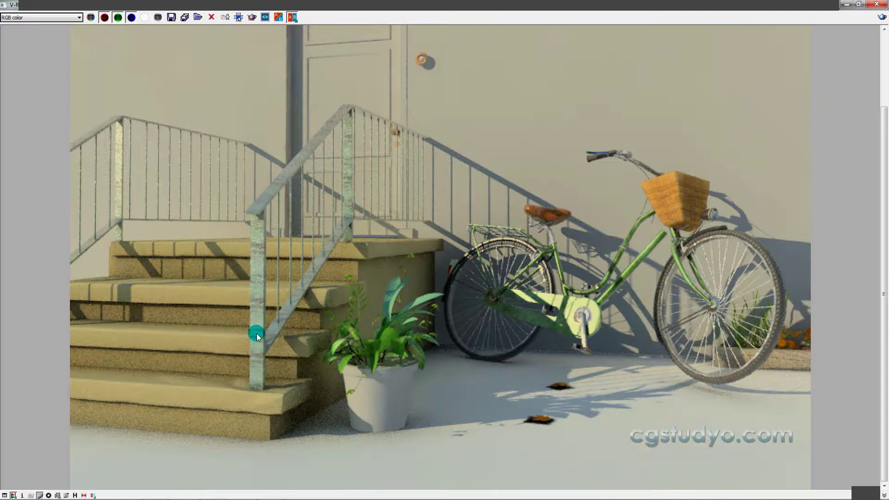
pyautogui.scroll(3, 252, 389)
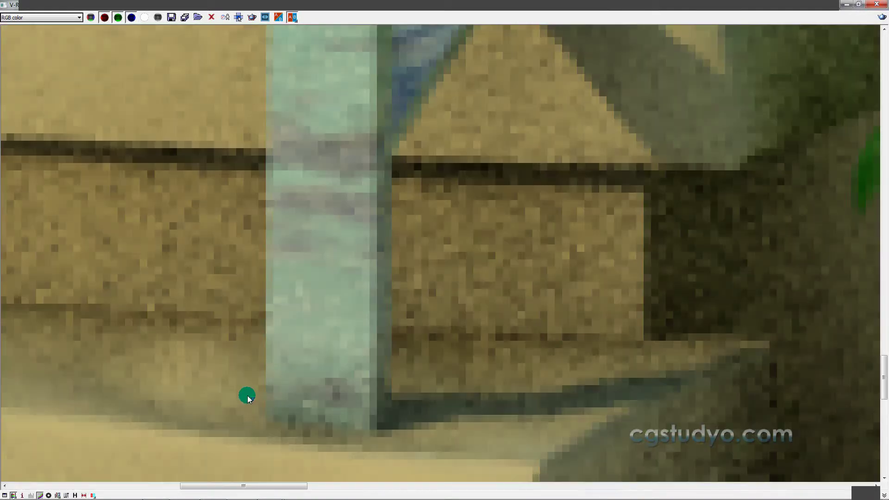
pyautogui.scroll(-1, 250, 405)
pyautogui.scroll(-2, 286, 418)
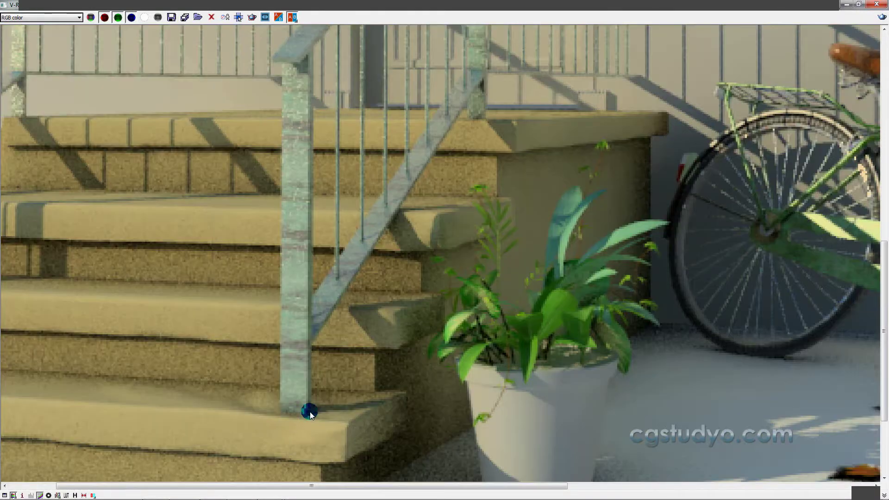
pyautogui.scroll(-1, 303, 411)
pyautogui.scroll(-2, 310, 373)
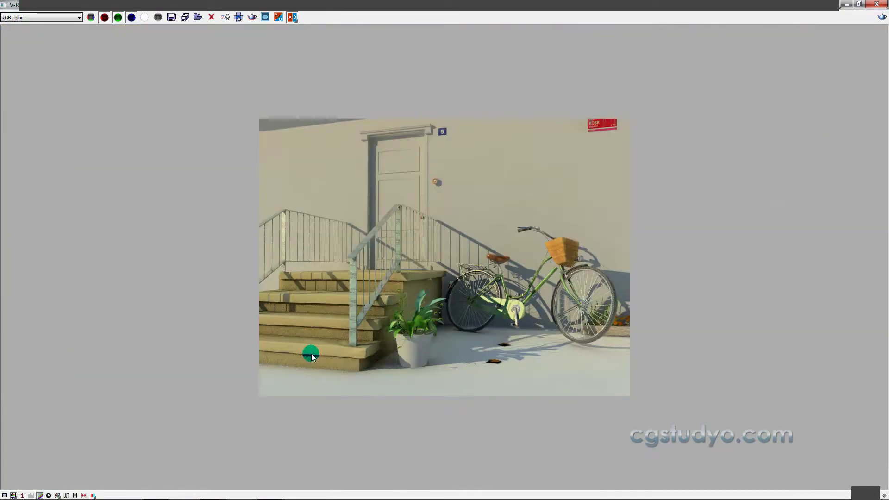
pyautogui.doubleClick(311, 356)
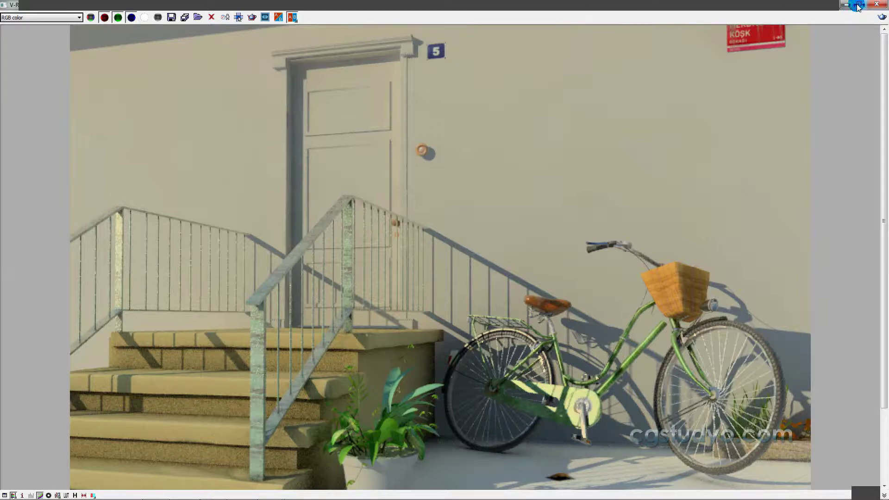
# Step: Restore the frame buffer, drag it aside, and minimize it to reveal the viewport
pyautogui.click(858, 5)
pyautogui.doubleClick(350, 274)
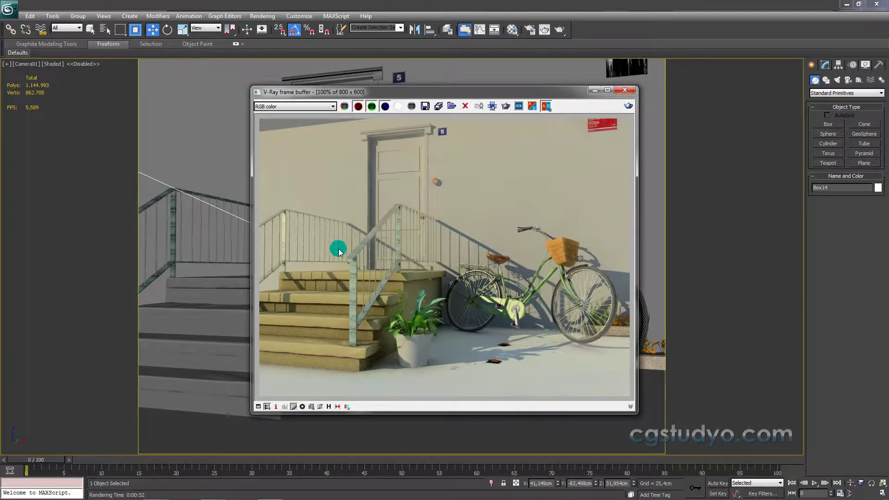
pyautogui.click(210, 314)
pyautogui.moveTo(511, 91); pyautogui.dragTo(654, 71)
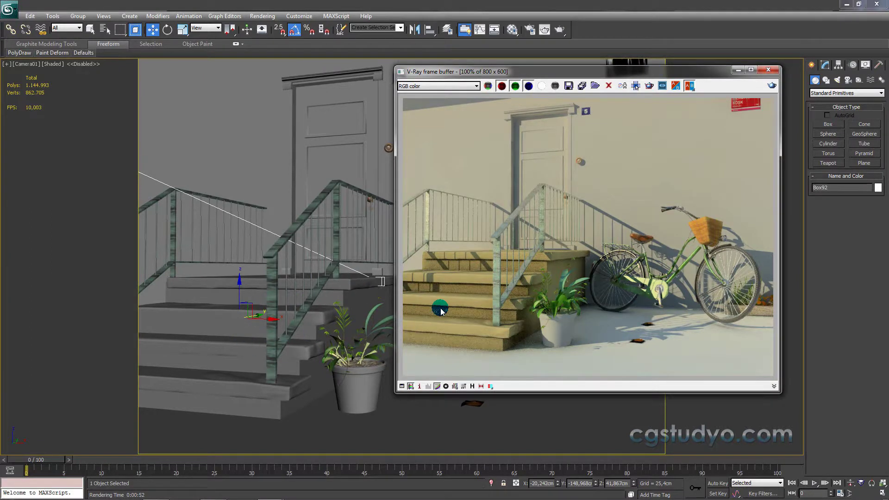
pyautogui.moveTo(754, 72); pyautogui.dragTo(531, 77)
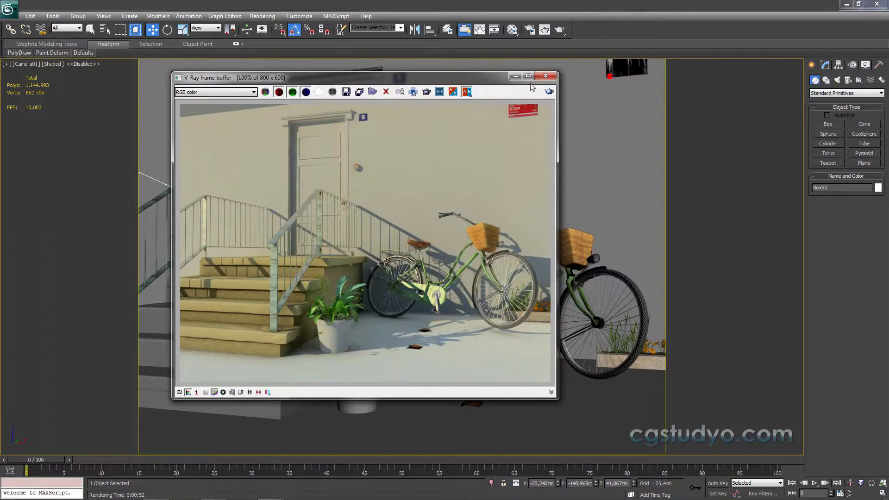
pyautogui.click(515, 76)
# Step: Select the zemin floor, open its zemin1 material, and show the VRayDirt diffuse settings
pyautogui.click(517, 391)
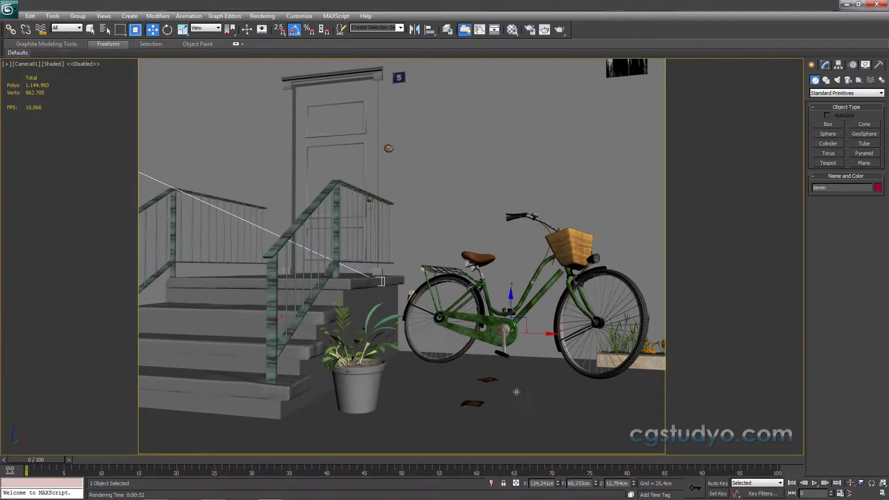
pyautogui.click(513, 29)
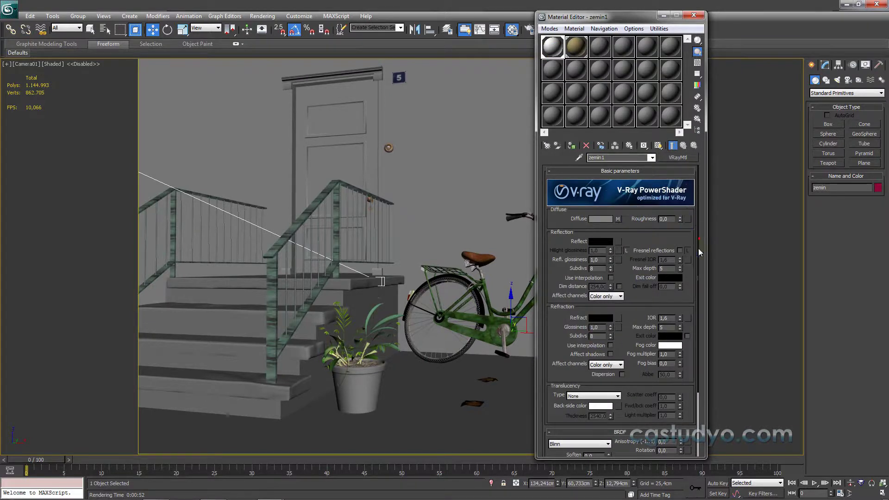
pyautogui.moveTo(699, 327)
pyautogui.mouseDown()
pyautogui.moveTo(699, 420)
pyautogui.moveTo(699, 341)
pyautogui.mouseUp()
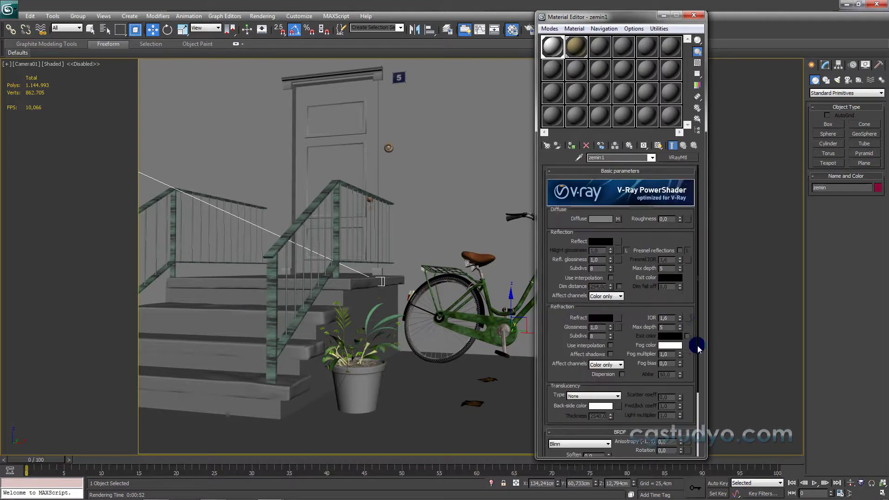
pyautogui.click(698, 275)
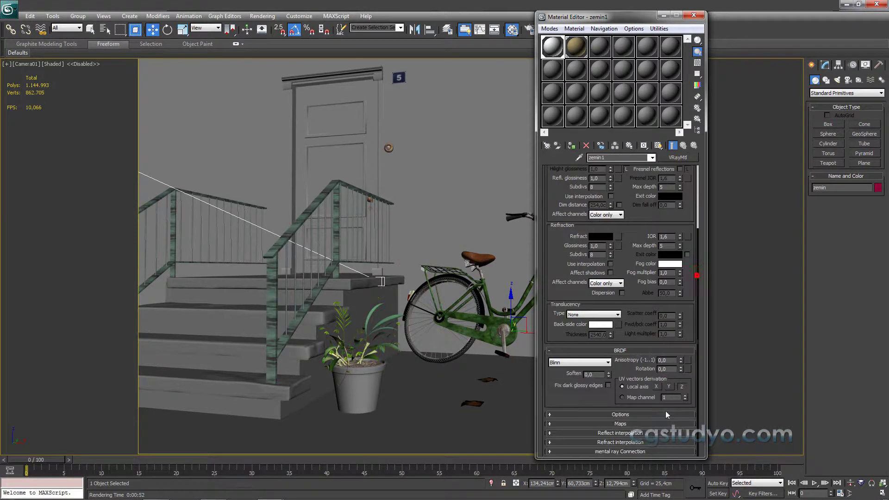
pyautogui.click(613, 425)
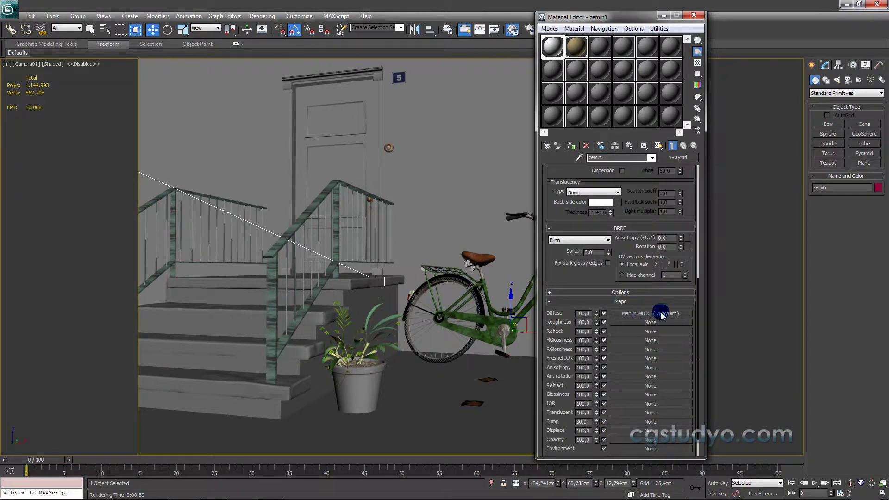
pyautogui.scroll(3, 695, 312)
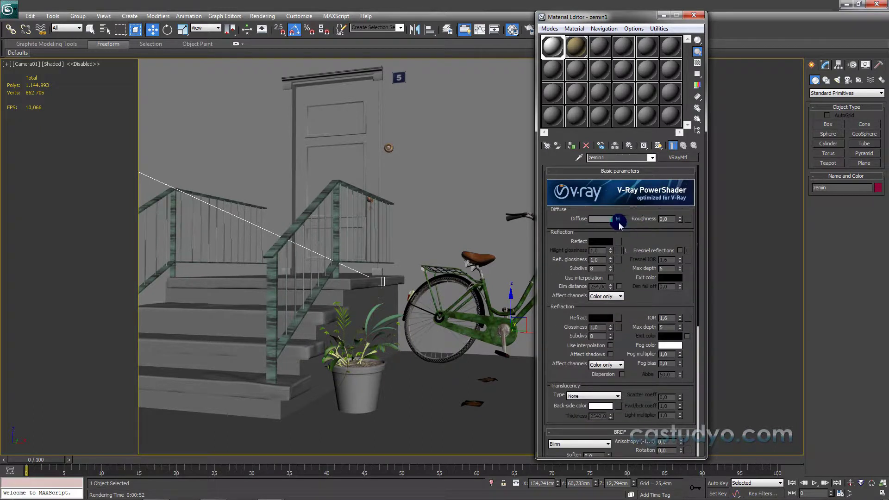
pyautogui.click(618, 219)
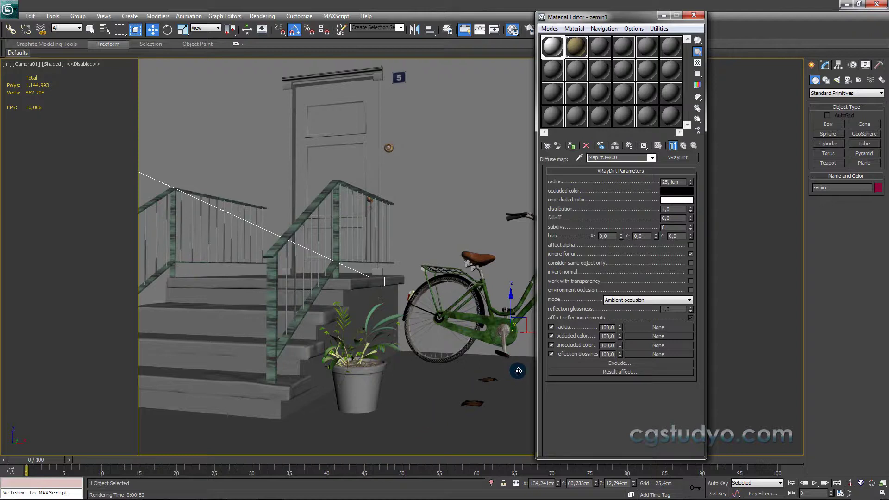
# Step: Load taszemin.jpg from the KAPLAMALAR folder as the dirt's unoccluded colour bitmap
pyautogui.click(651, 346)
pyautogui.click(213, 103)
pyautogui.doubleClick(218, 115)
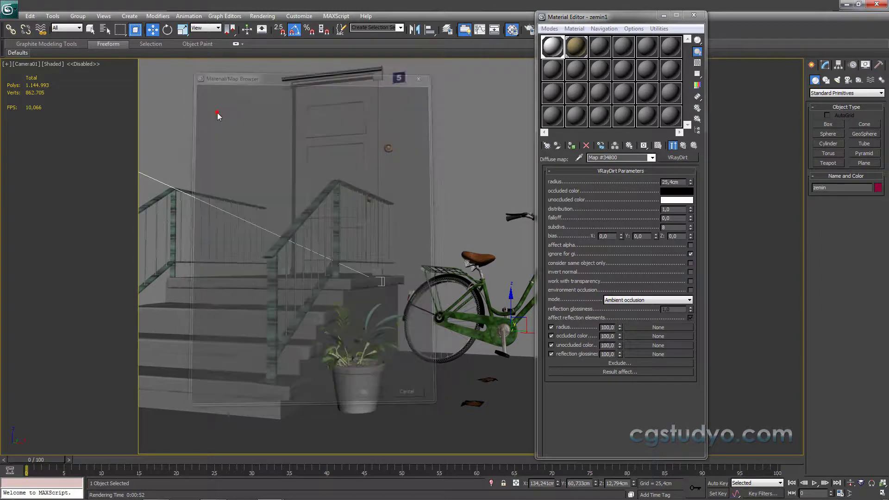
pyautogui.click(154, 37)
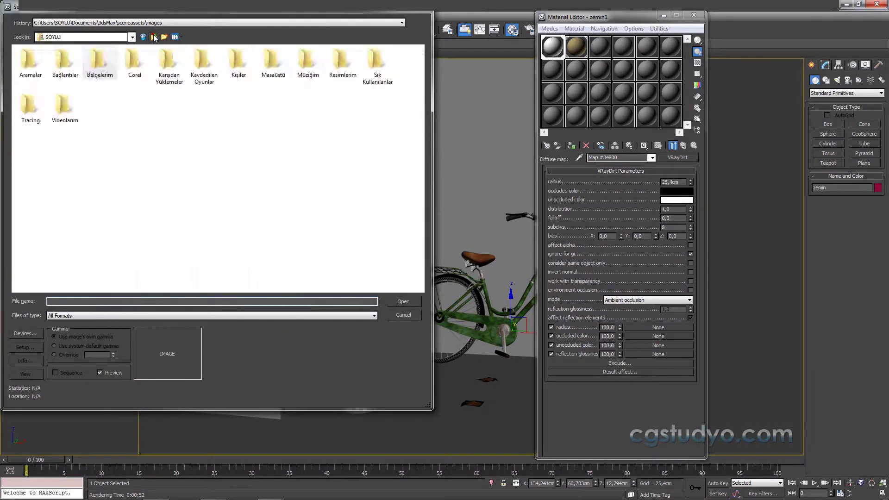
pyautogui.click(153, 37)
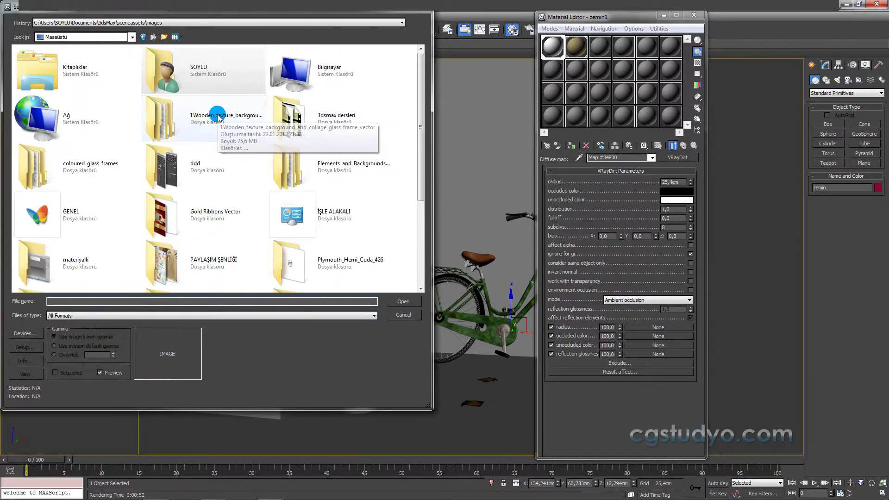
pyautogui.doubleClick(333, 114)
pyautogui.doubleClick(95, 101)
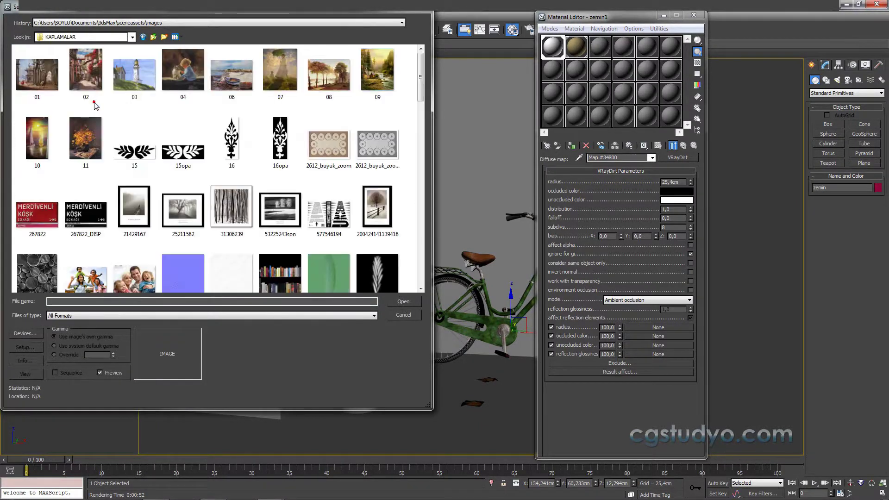
pyautogui.moveTo(421, 95); pyautogui.dragTo(425, 263)
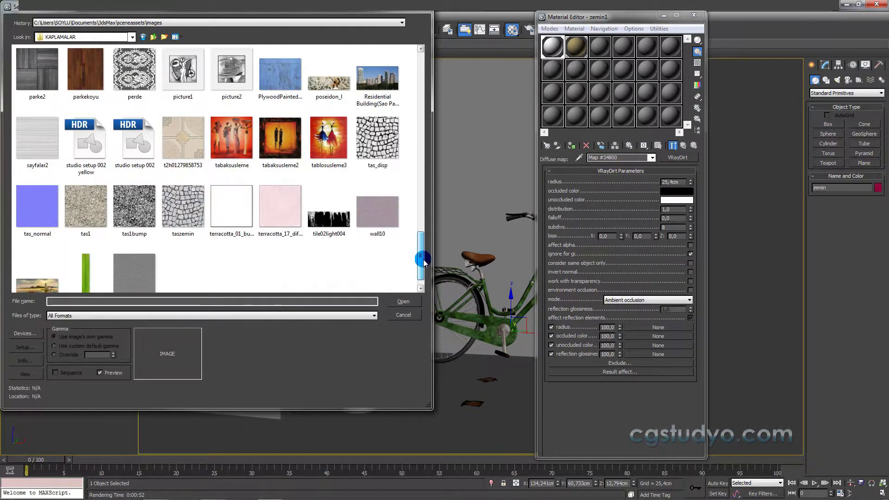
pyautogui.click(197, 226)
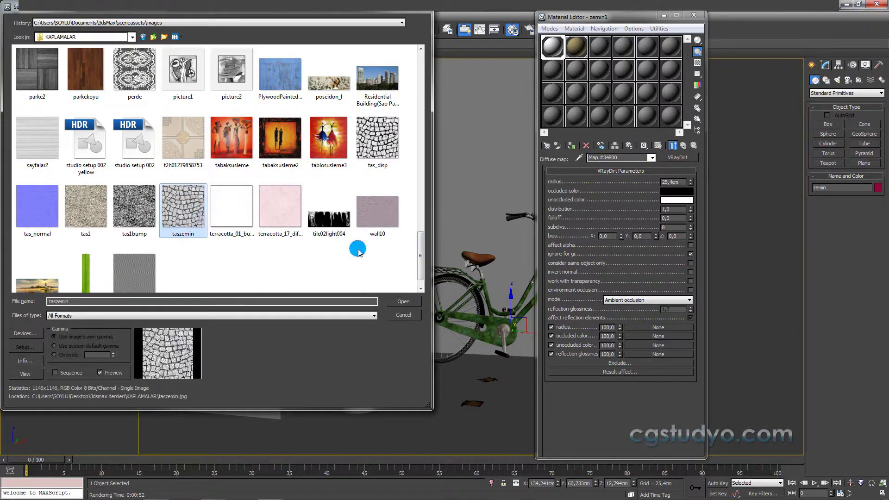
pyautogui.click(416, 299)
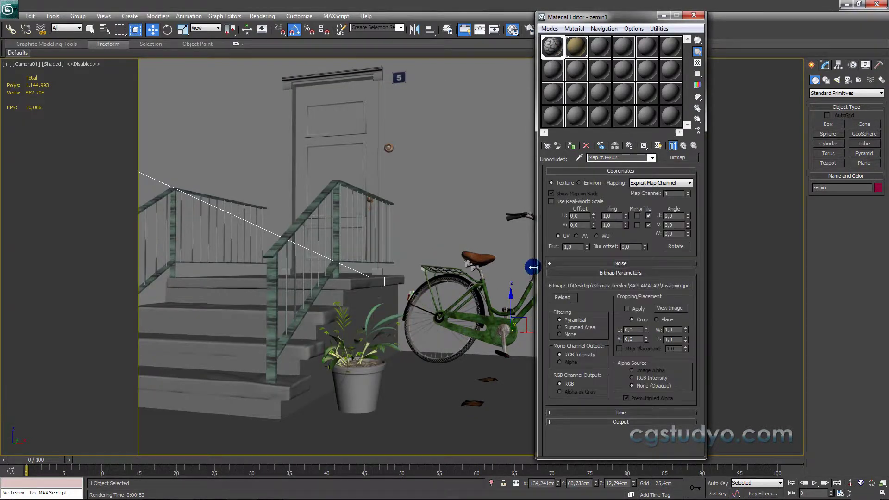
# Step: Show the stone texture in the viewport and return to zemin1's main parameters
pyautogui.click(657, 146)
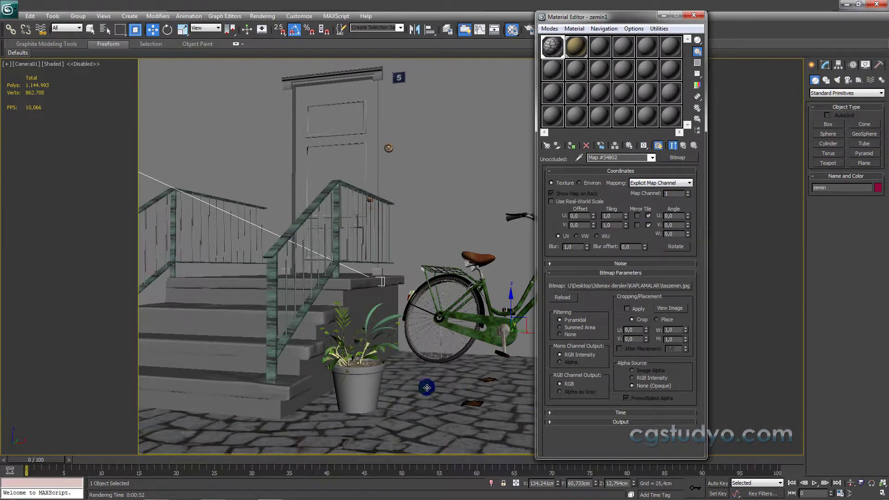
pyautogui.click(684, 145)
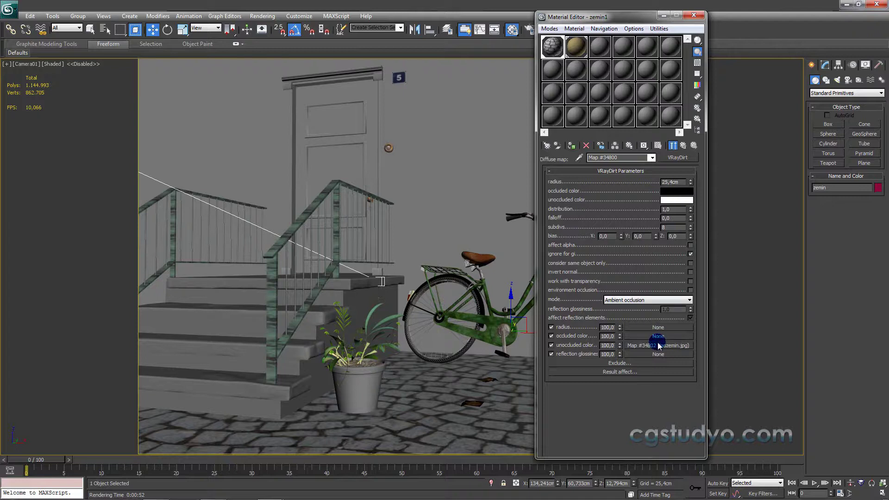
pyautogui.click(658, 345)
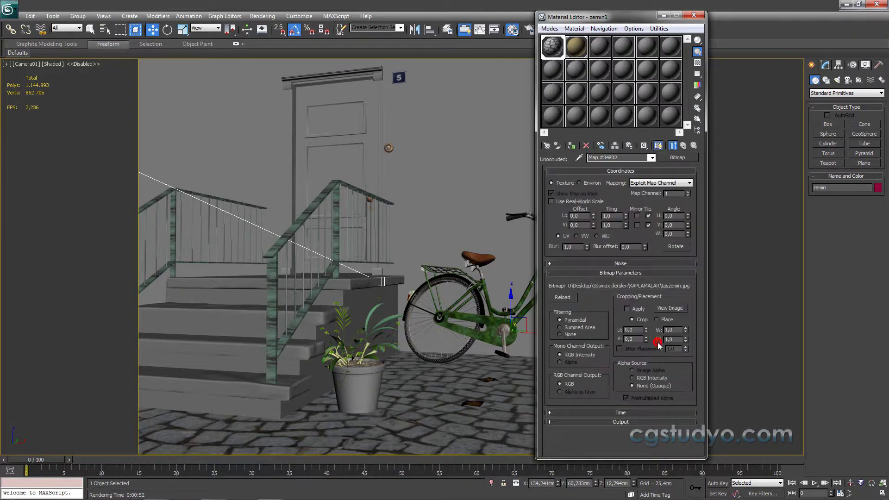
pyautogui.click(684, 145)
pyautogui.click(683, 145)
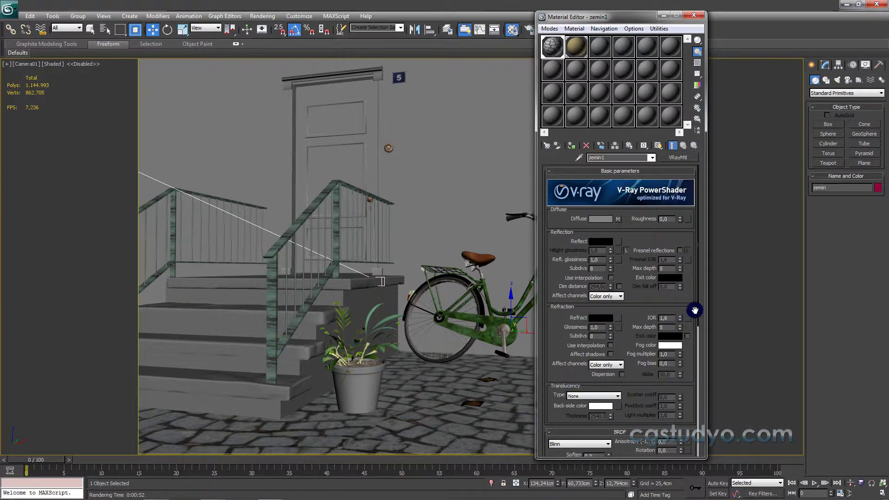
# Step: Drop tas_disp.jpg into the zemin1 Bump slot at strength 100 and preview it
pyautogui.moveTo(696, 312); pyautogui.dragTo(698, 440)
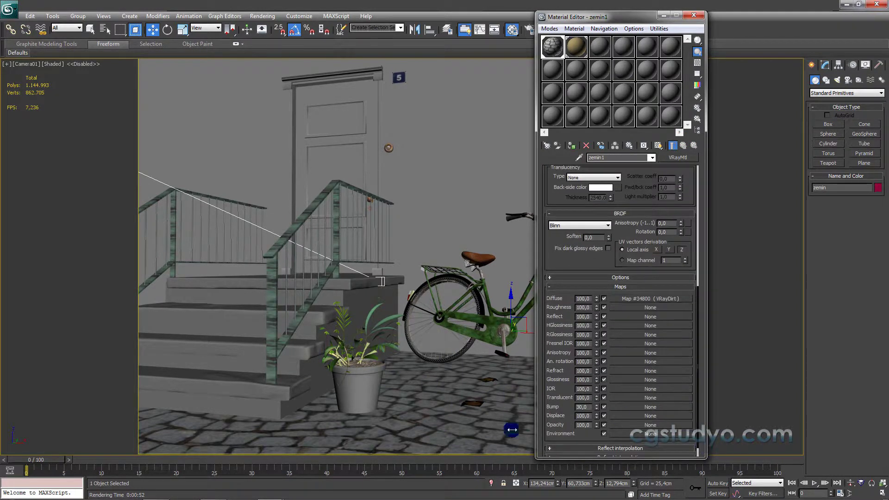
pyautogui.click(156, 494)
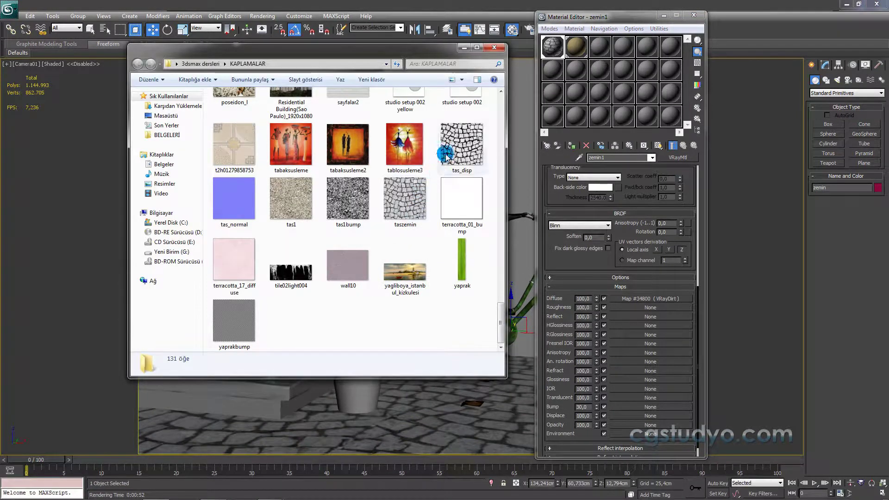
pyautogui.moveTo(450, 145); pyautogui.dragTo(452, 147)
pyautogui.moveTo(620, 354); pyautogui.dragTo(630, 410)
pyautogui.click(465, 48)
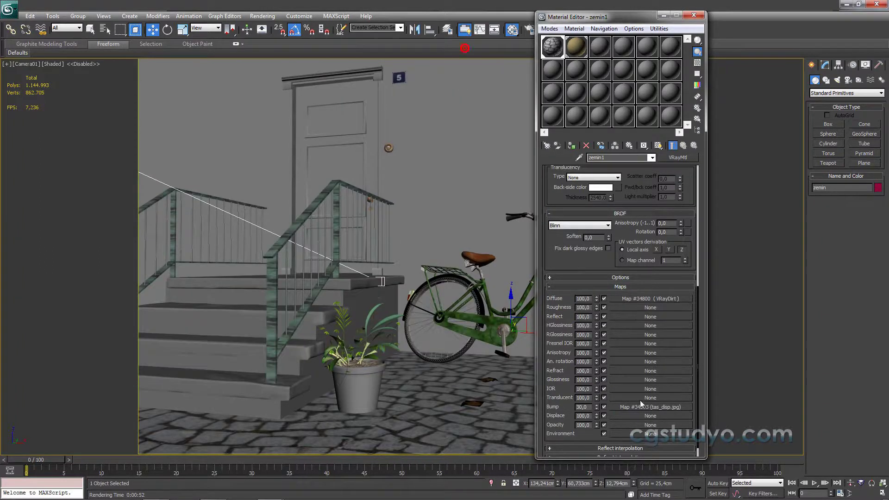
pyautogui.click(642, 408)
pyautogui.click(659, 308)
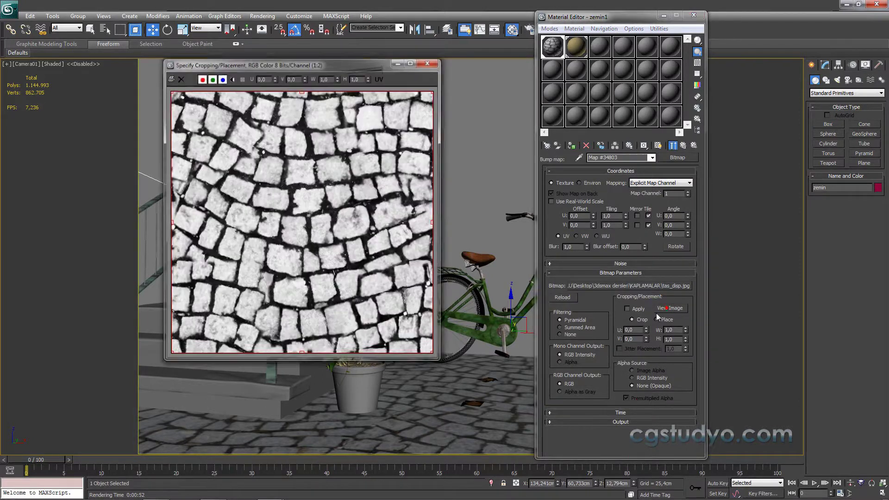
pyautogui.click(437, 62)
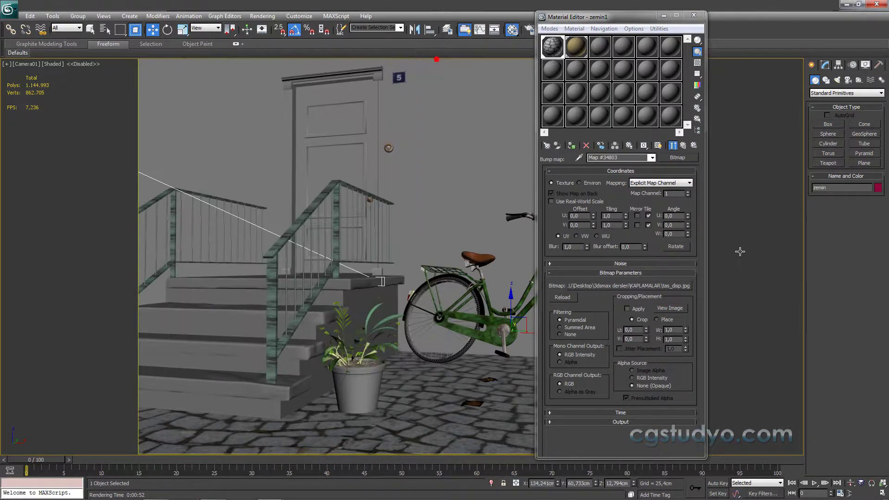
pyautogui.click(683, 145)
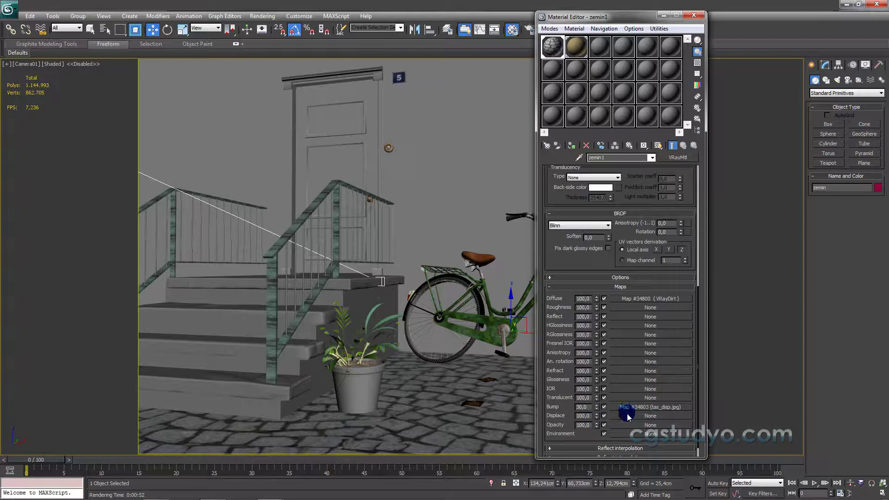
# Step: Instance the bump map into Displacement, then clear the Displacement slot again
pyautogui.moveTo(627, 406); pyautogui.dragTo(631, 420)
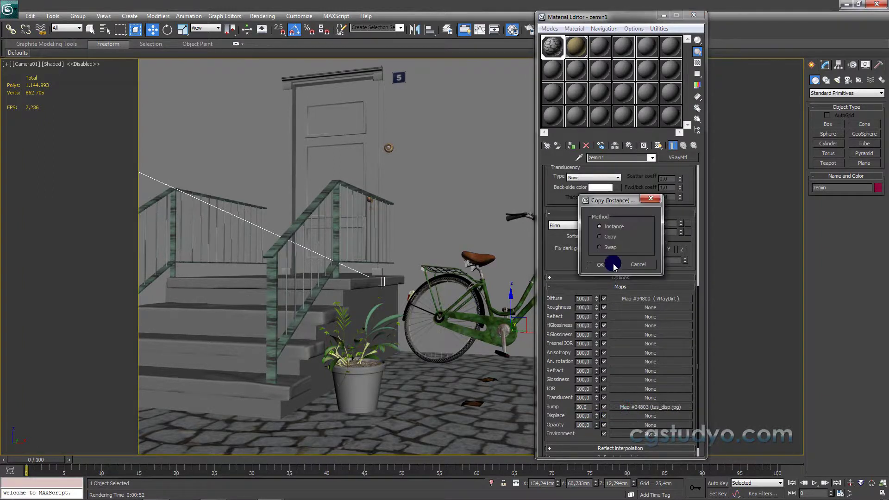
pyautogui.click(601, 261)
pyautogui.rightClick(645, 419)
pyautogui.click(662, 374)
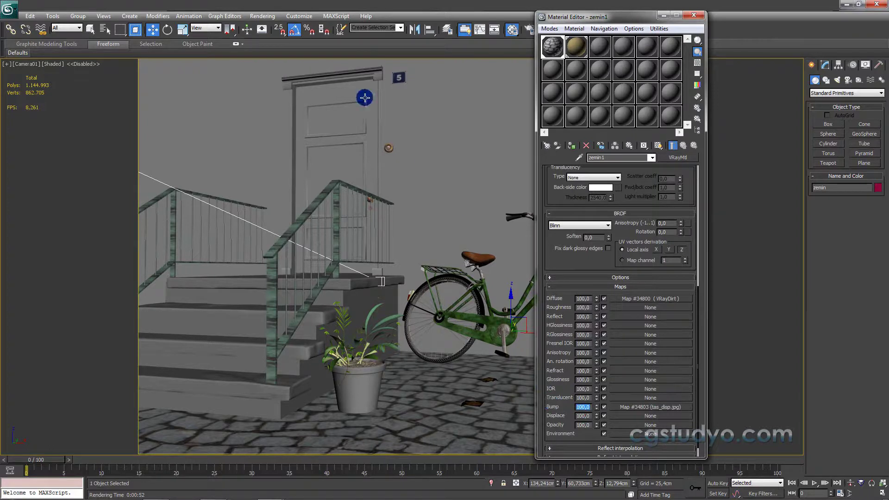
# Step: Render the camera view with V-Ray and close the progress window
pyautogui.click(262, 16)
pyautogui.click(265, 27)
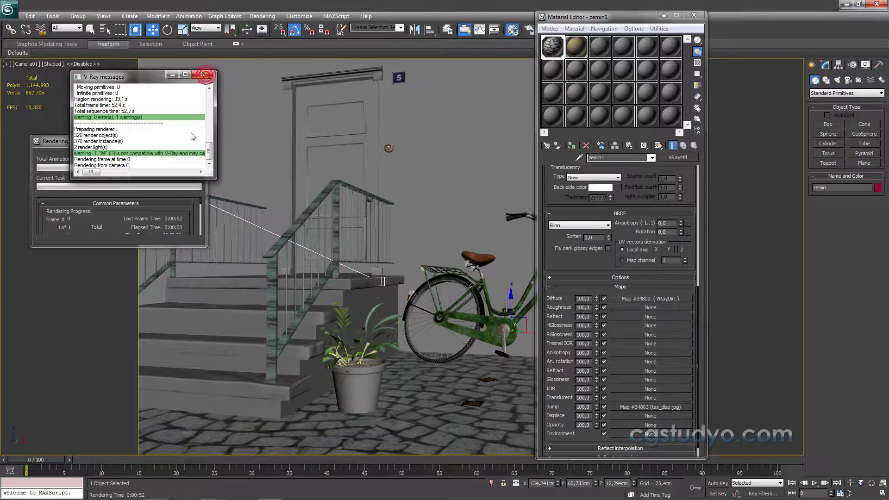
pyautogui.click(48, 141)
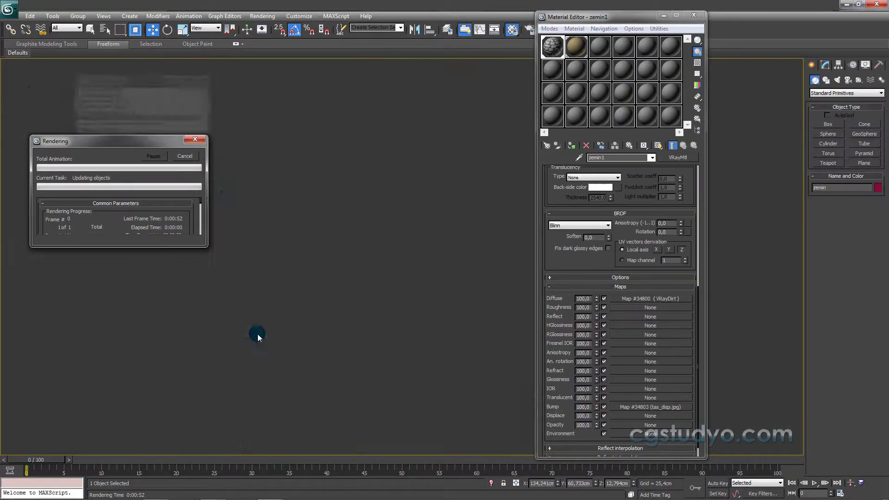
pyautogui.click(195, 139)
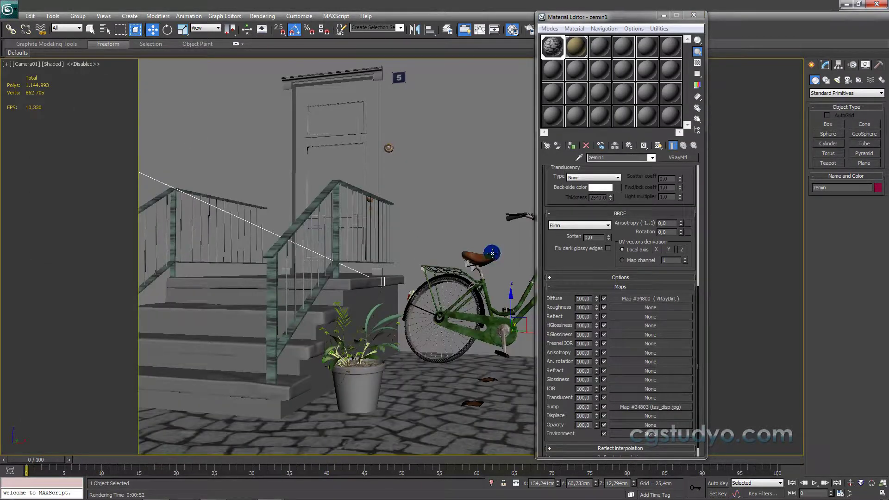
# Step: Select the merdiven2 material and check its VRayDirt unoccluded colour, radius and distribution settings
pyautogui.click(574, 48)
pyautogui.click(659, 200)
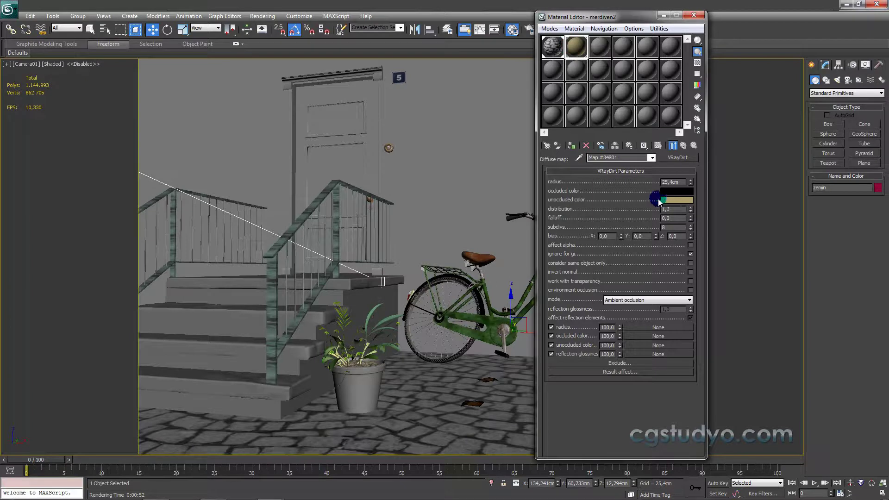
pyautogui.click(615, 326)
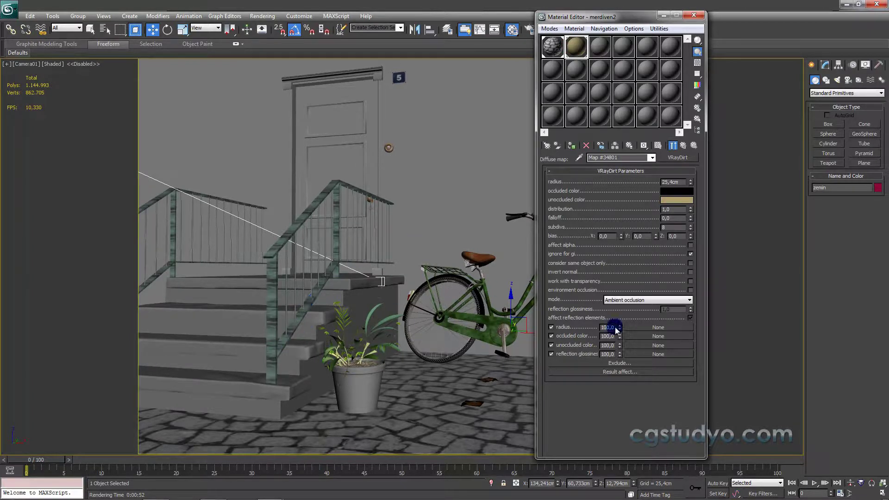
pyautogui.click(670, 209)
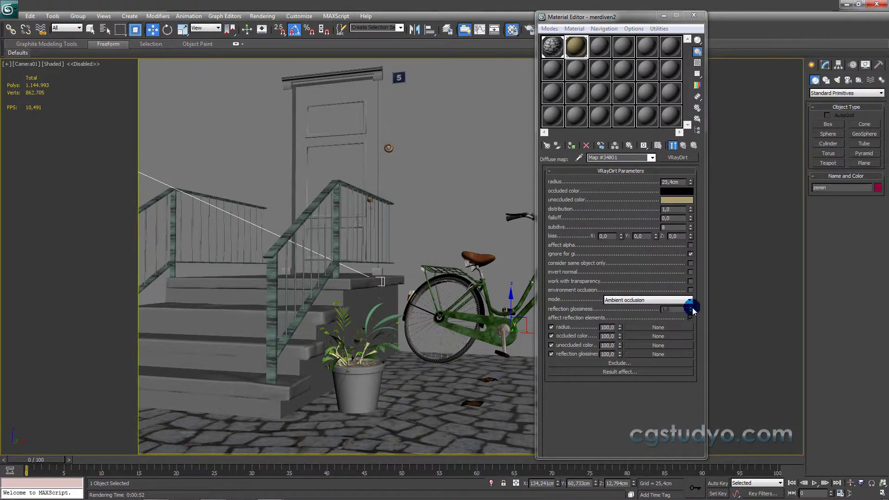
pyautogui.moveTo(347, 496)
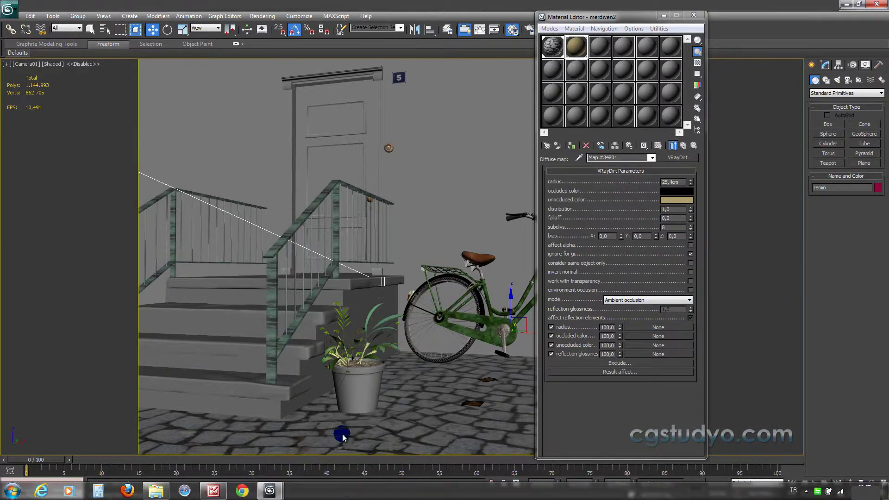
# Step: Drag betonturuncu.jpg from the texture folder into the dirt map's unoccluded colour slot
pyautogui.click(151, 495)
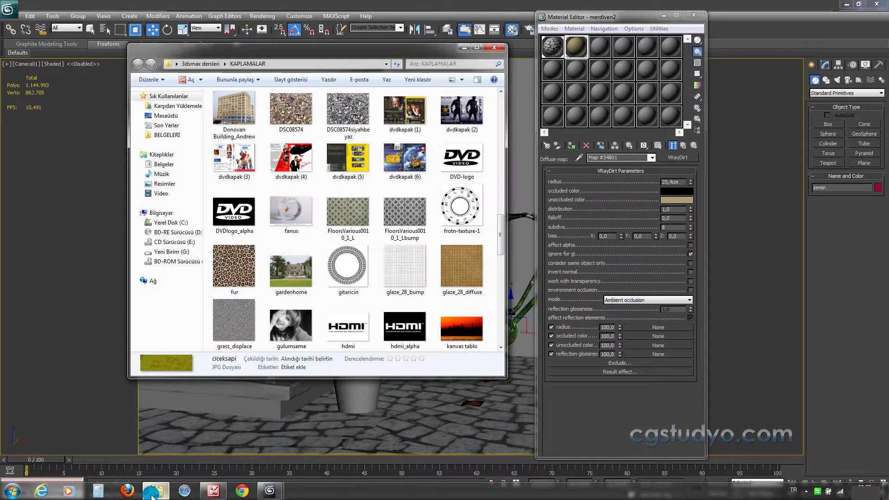
pyautogui.click(348, 233)
pyautogui.scroll(-5, 349, 233)
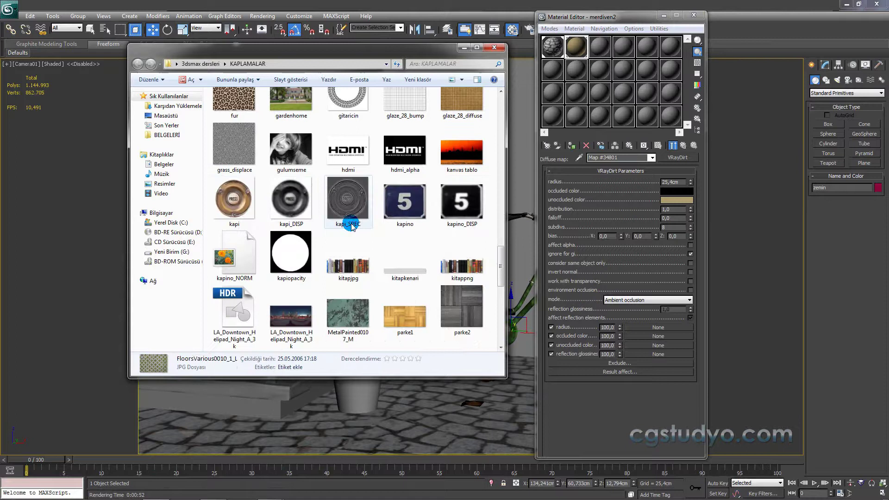
pyautogui.scroll(-5, 352, 226)
pyautogui.click(355, 217)
pyautogui.scroll(10, 355, 221)
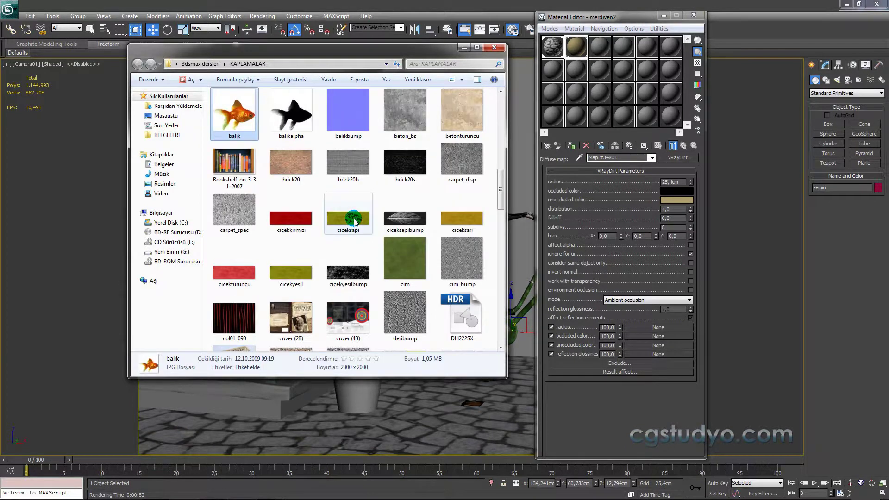
pyautogui.click(457, 132)
pyautogui.moveTo(458, 121); pyautogui.dragTo(460, 124)
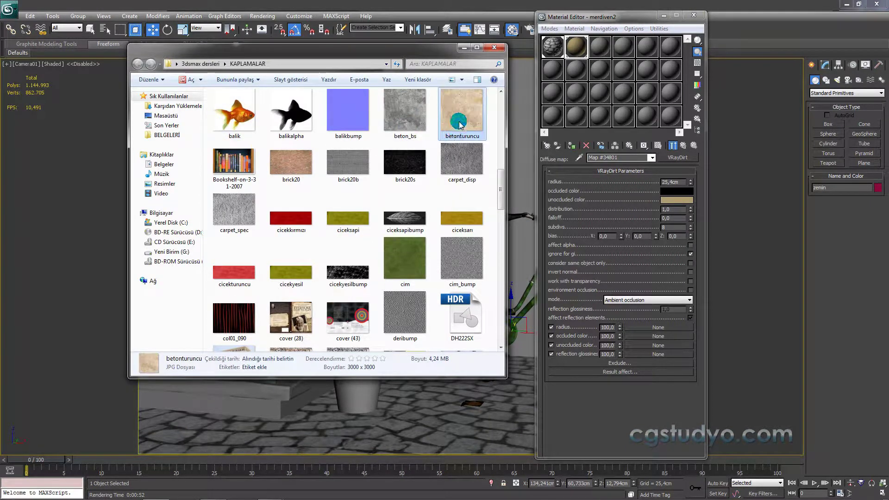
pyautogui.moveTo(580, 185); pyautogui.dragTo(642, 334)
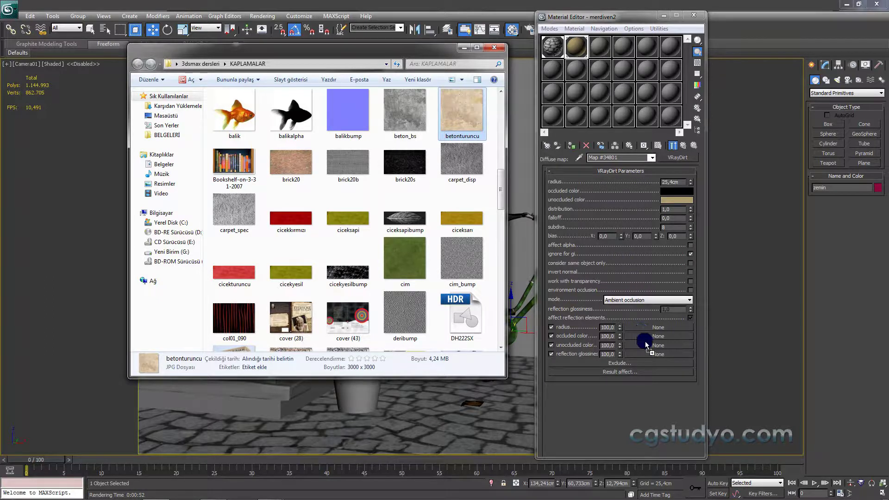
pyautogui.moveTo(635, 346); pyautogui.dragTo(644, 348)
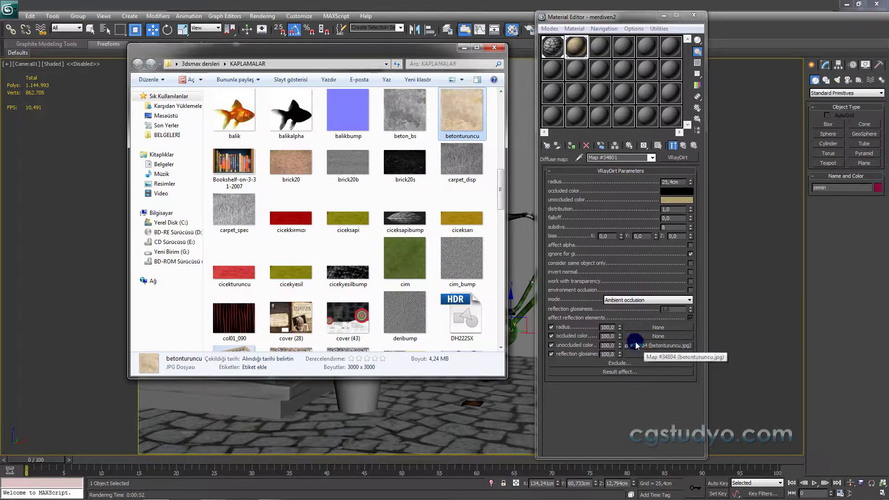
pyautogui.click(684, 145)
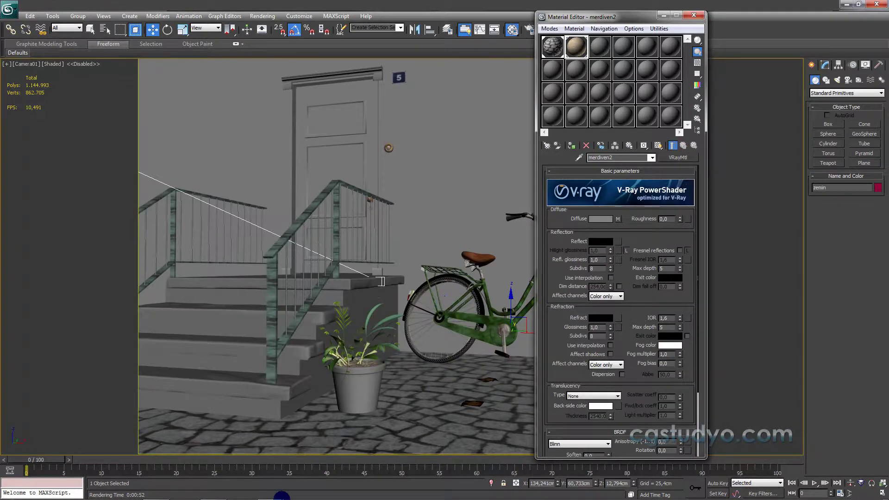
# Step: Load beton_bs.jpg into merdiven2's Bump slot with bump strength 70
pyautogui.click(282, 494)
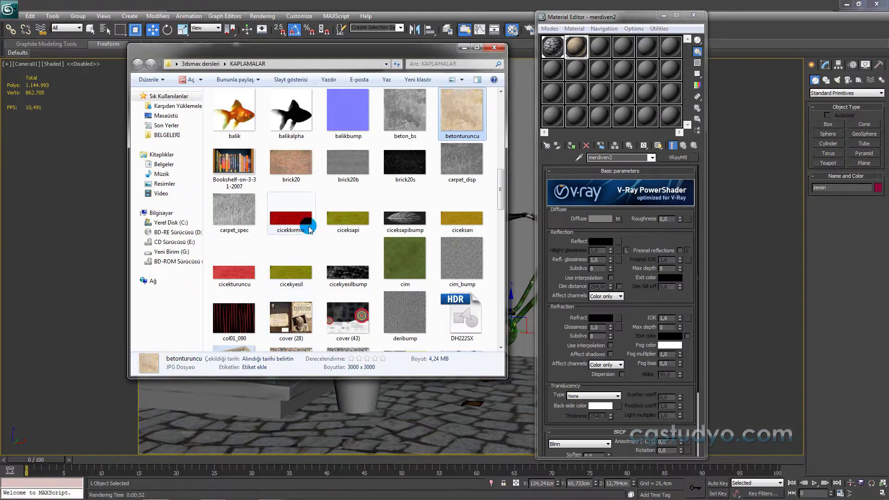
pyautogui.click(407, 125)
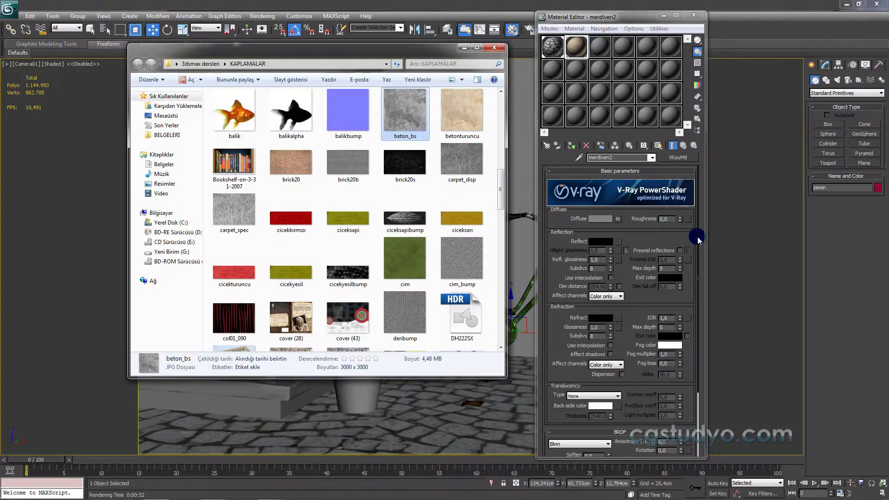
pyautogui.moveTo(698, 239); pyautogui.dragTo(696, 335)
pyautogui.scroll(-3, 638, 423)
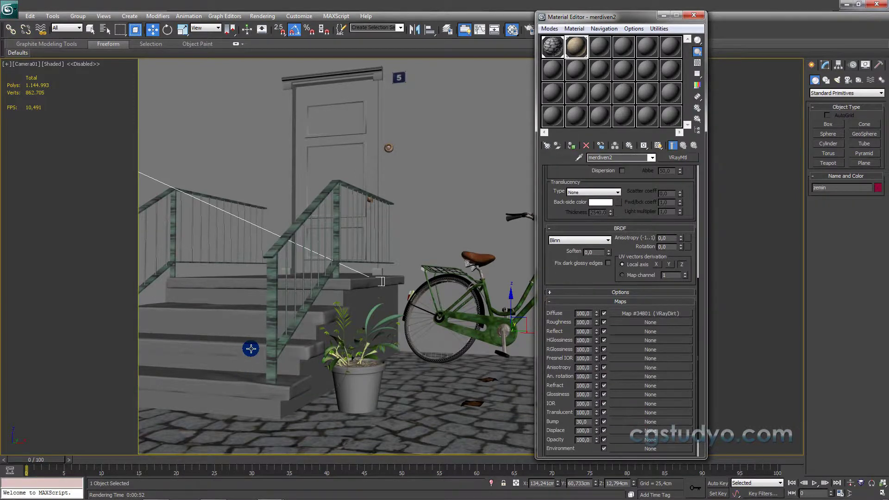
pyautogui.hotkey('alt', 'Tab')
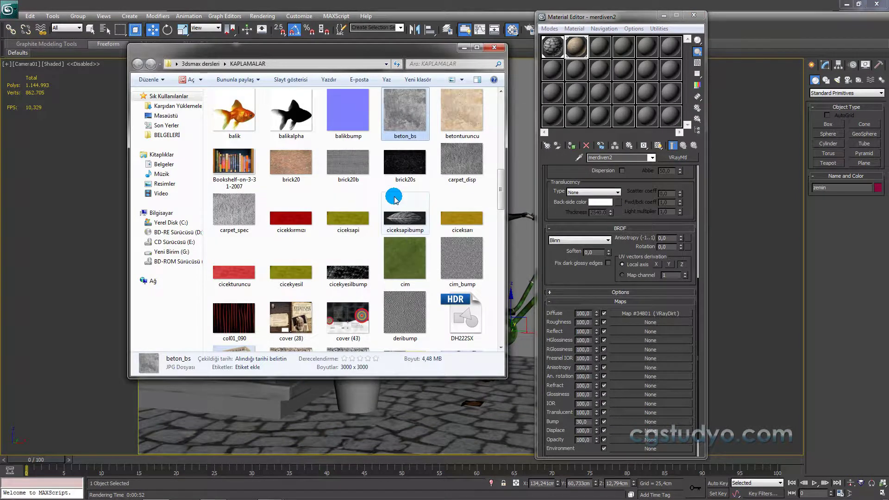
pyautogui.moveTo(419, 122); pyautogui.dragTo(667, 419)
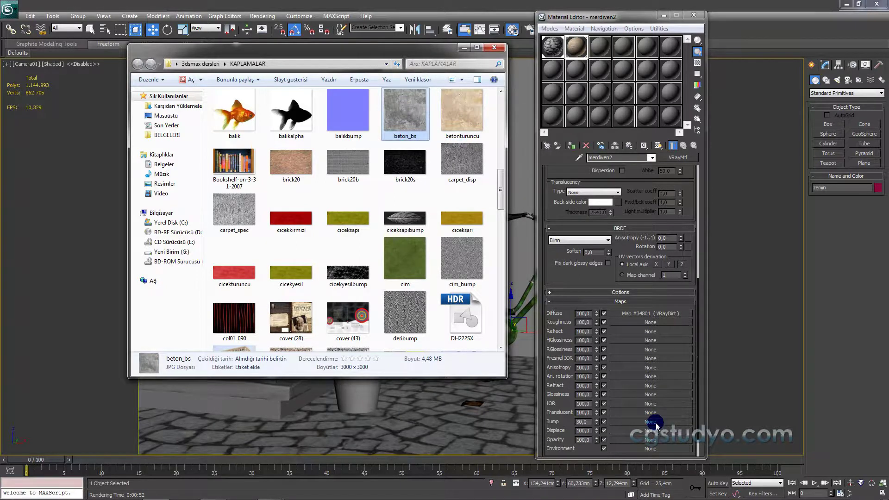
pyautogui.doubleClick(585, 422)
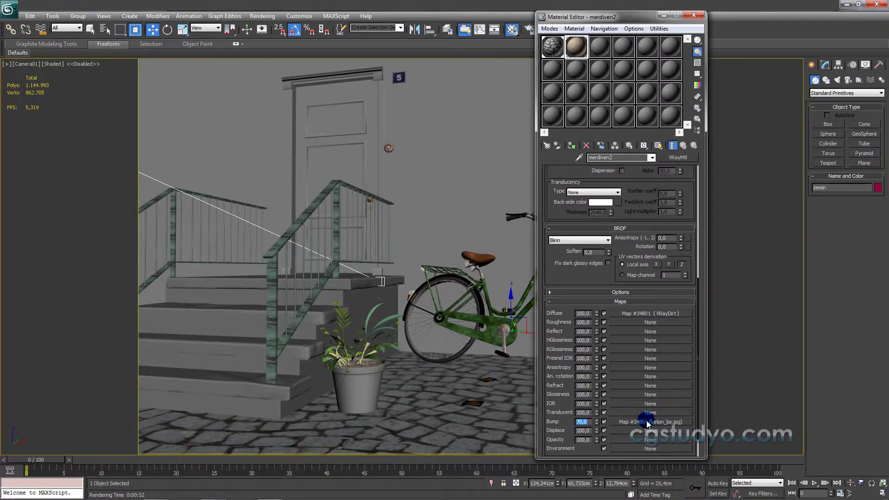
# Step: Instance the beton_bs bump map into merdiven2's Reflect slot
pyautogui.moveTo(648, 423); pyautogui.dragTo(639, 331)
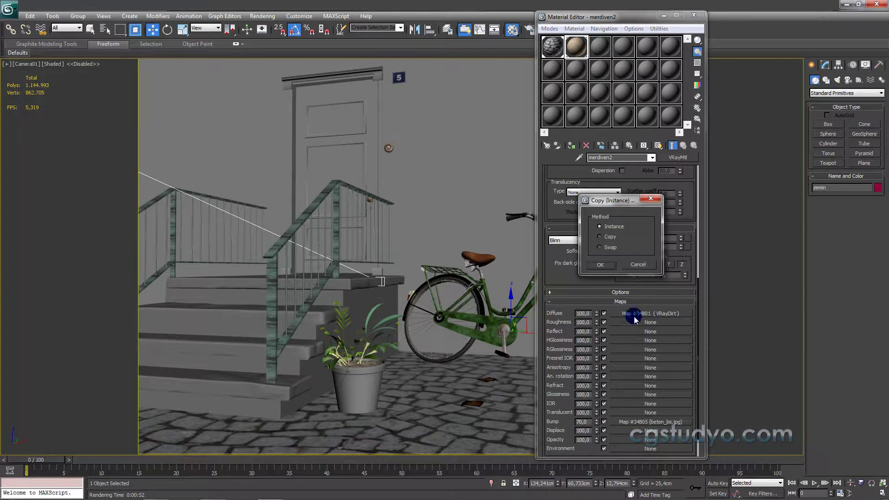
pyautogui.click(600, 268)
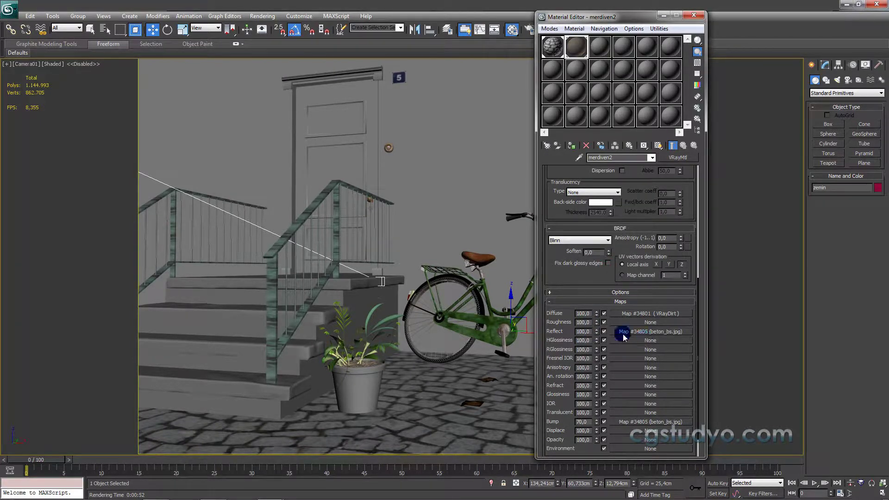
pyautogui.scroll(-2, 654, 423)
pyautogui.click(654, 423)
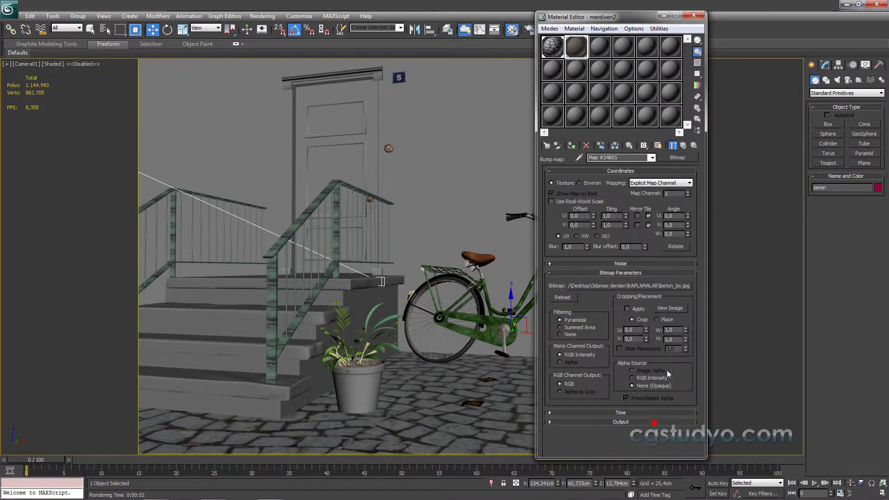
pyautogui.click(666, 308)
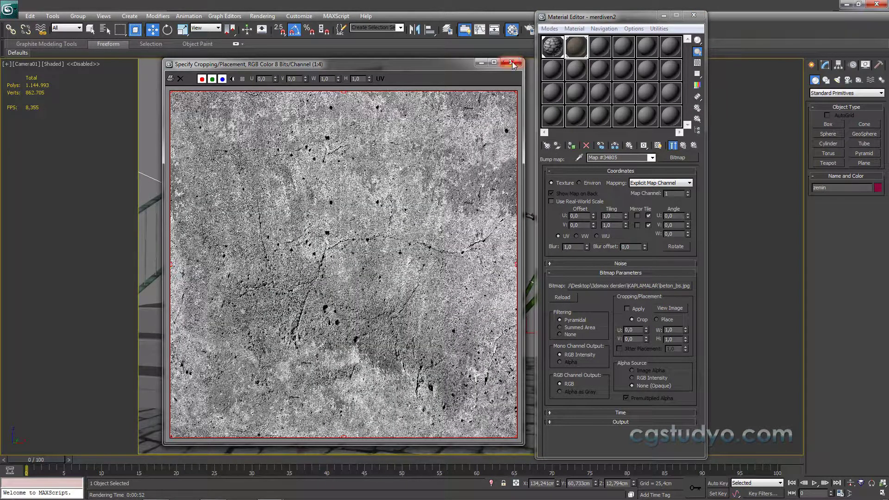
pyautogui.click(511, 62)
pyautogui.click(684, 145)
pyautogui.click(655, 330)
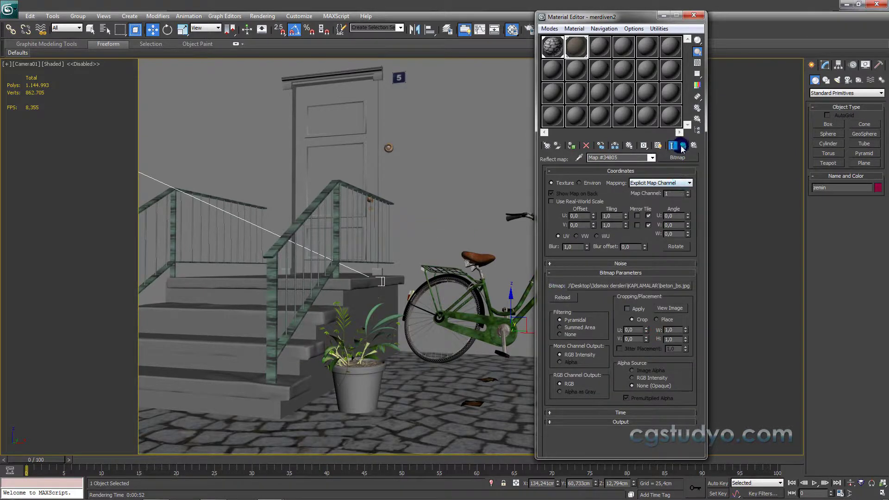
pyautogui.click(683, 145)
pyautogui.click(657, 332)
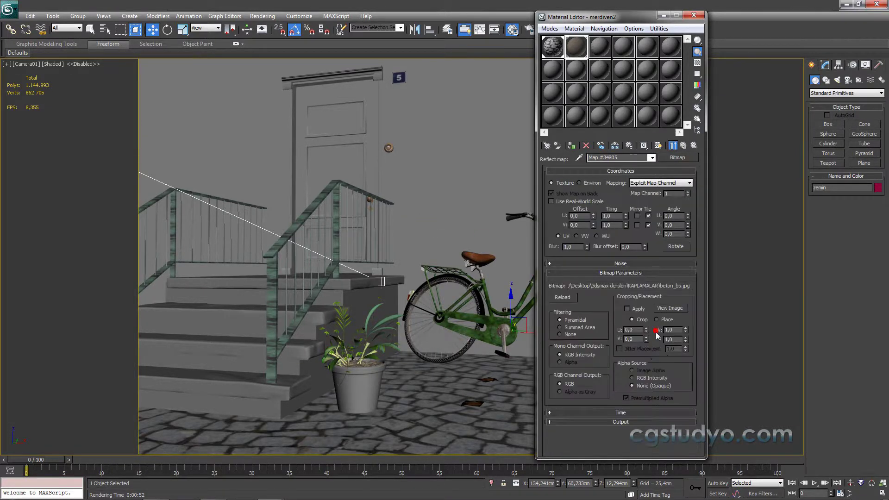
pyautogui.click(668, 309)
pyautogui.moveTo(317, 209)
pyautogui.mouseDown()
pyautogui.moveTo(328, 234)
pyautogui.moveTo(506, 134)
pyautogui.moveTo(357, 109)
pyautogui.moveTo(350, 345)
pyautogui.moveTo(371, 282)
pyautogui.moveTo(375, 215)
pyautogui.moveTo(411, 287)
pyautogui.mouseUp()
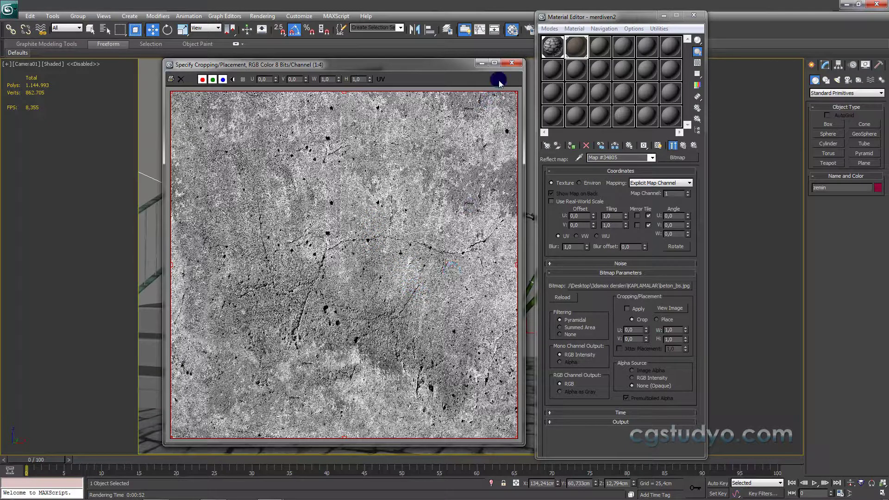
pyautogui.click(512, 62)
pyautogui.click(683, 145)
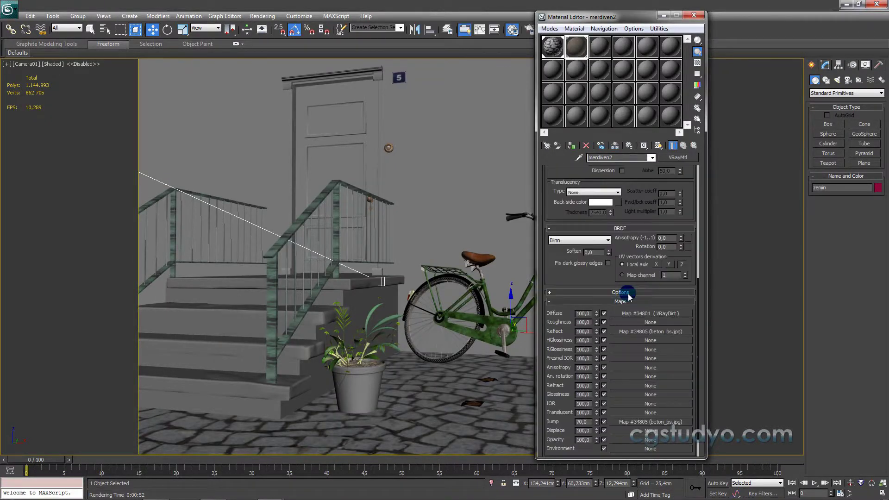
pyautogui.click(625, 424)
# Step: Browse merdiven2's diffuse VRayDirt map and its slot options
pyautogui.click(657, 314)
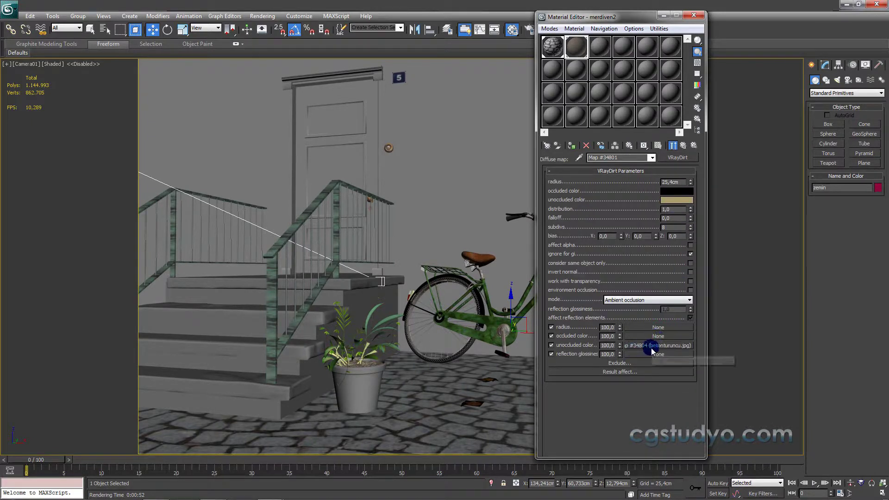
pyautogui.click(684, 145)
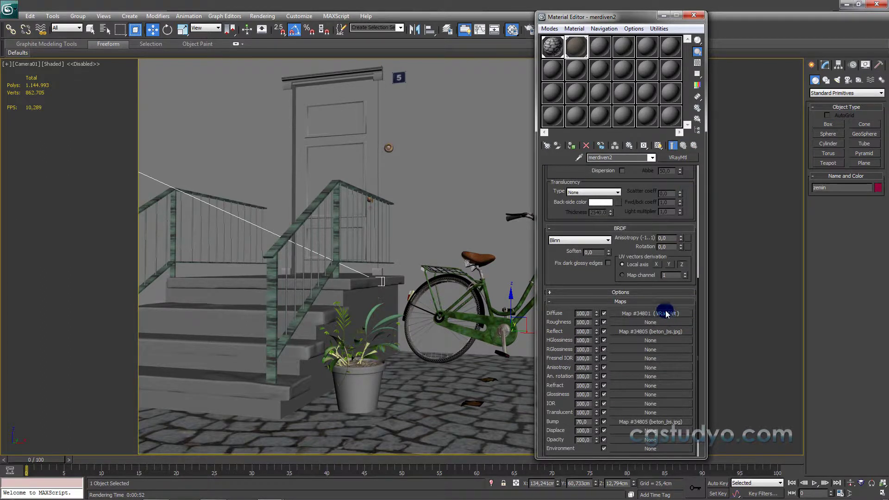
pyautogui.rightClick(664, 313)
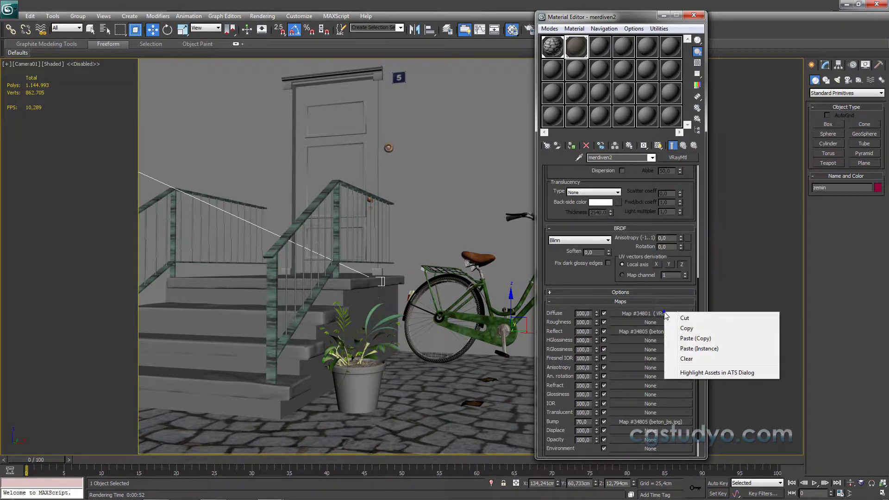
pyautogui.click(639, 314)
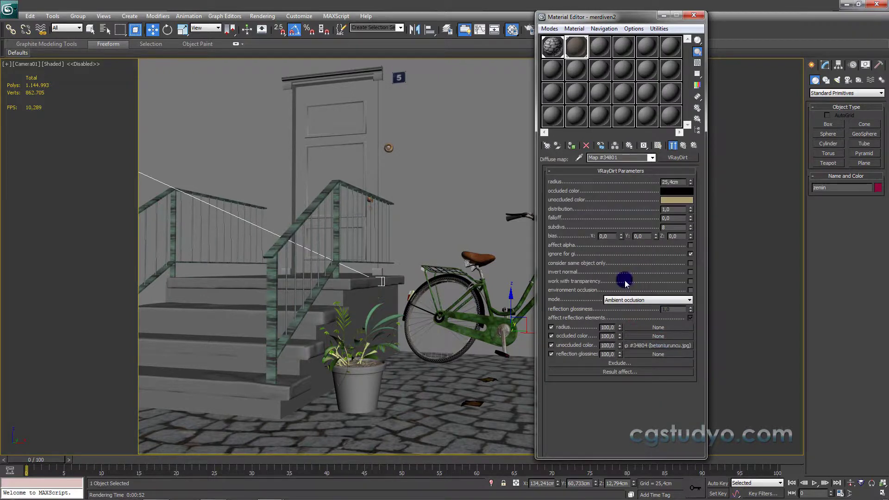
pyautogui.click(683, 146)
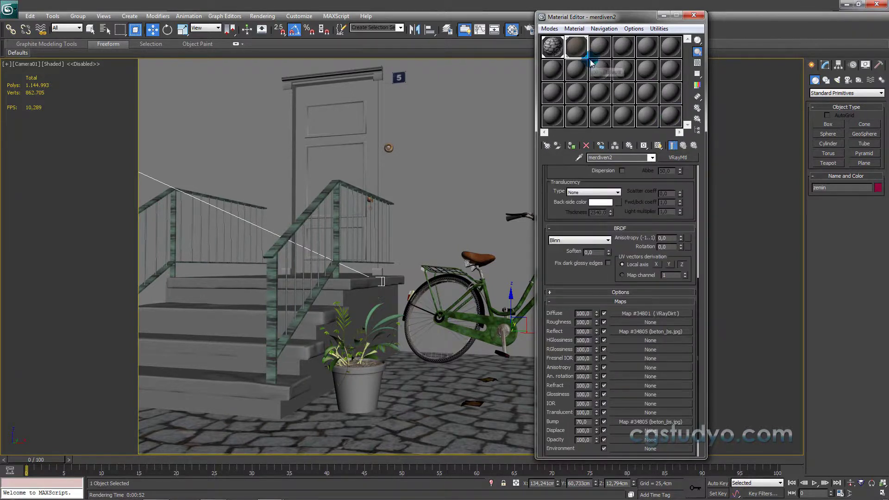
# Step: Show the betonturuncu unoccluded bitmap in the viewport, close the Material Editor, and render
pyautogui.click(658, 314)
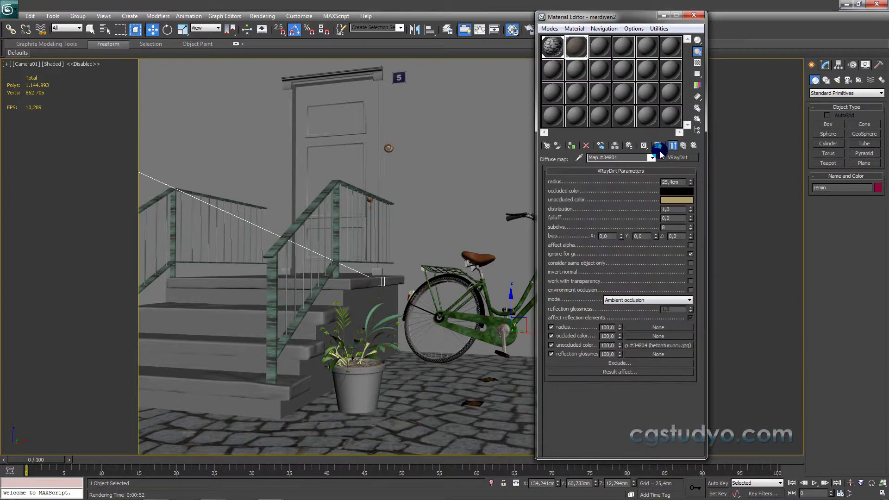
pyautogui.click(660, 345)
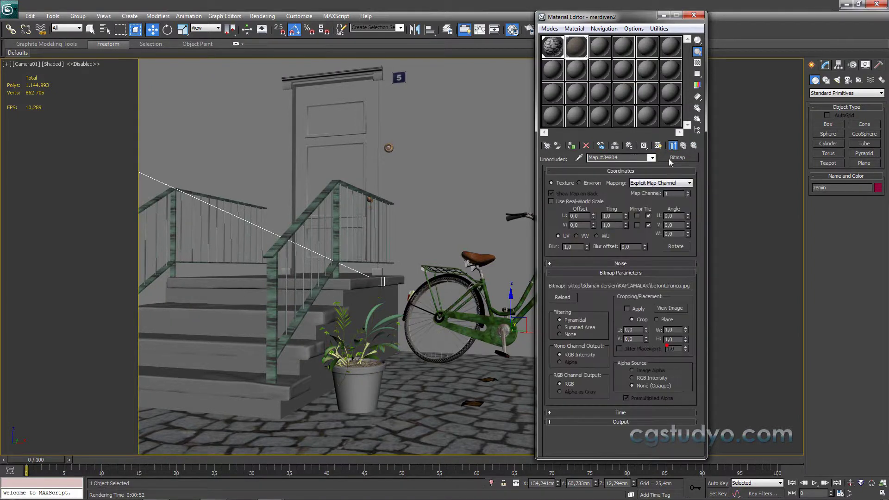
pyautogui.click(658, 145)
pyautogui.click(683, 145)
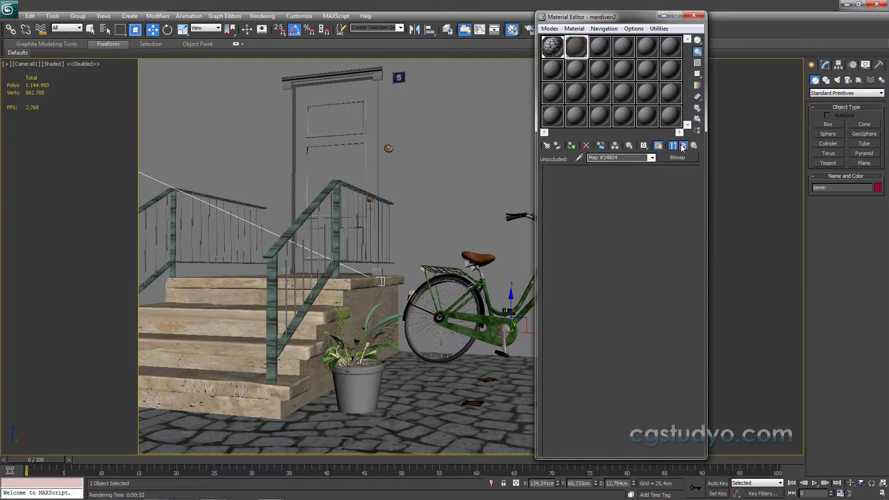
pyautogui.click(693, 15)
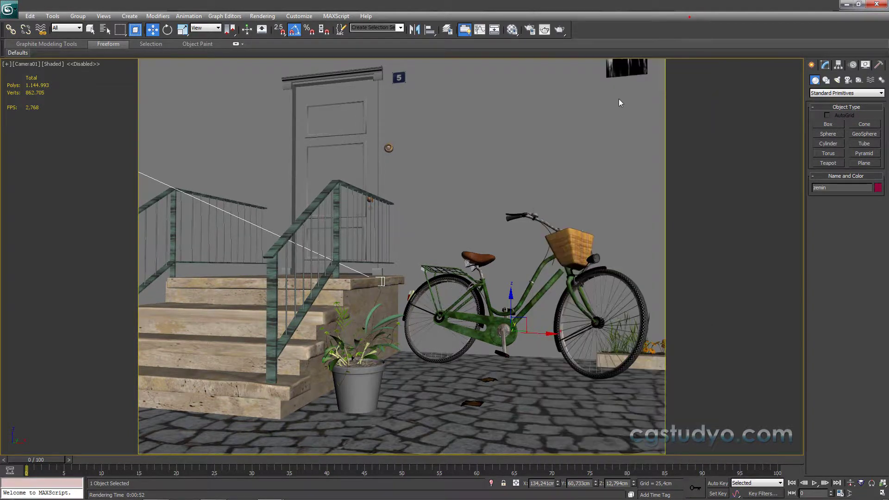
pyautogui.click(262, 16)
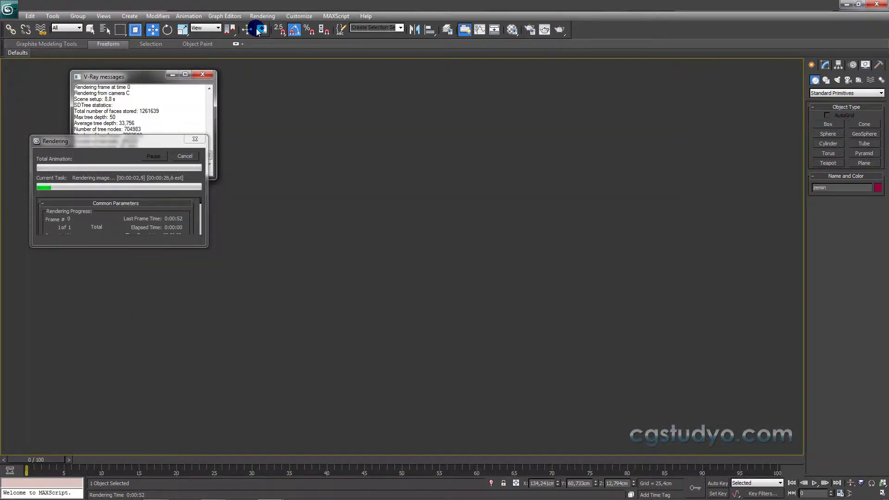
# Step: Start a V-Ray camera render, cancel it partway, and reopen the Material Editor with M
pyautogui.click(606, 179)
pyautogui.click(152, 147)
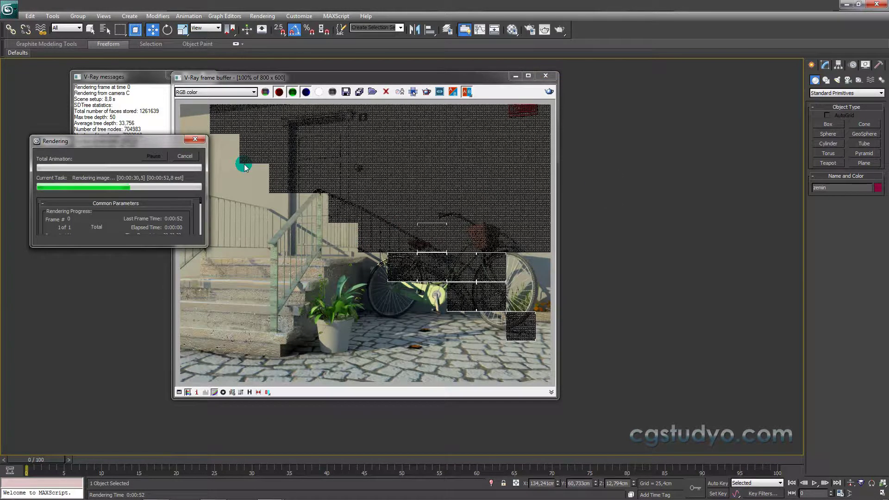
pyautogui.click(199, 160)
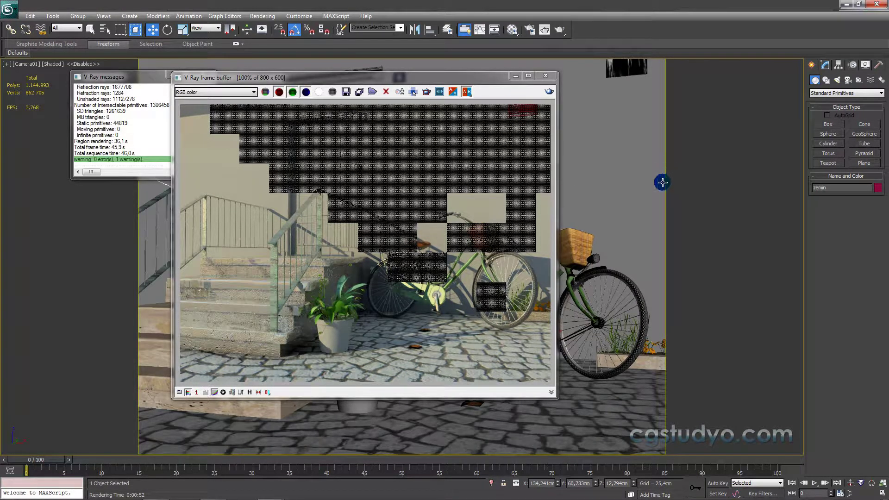
pyautogui.press('m')
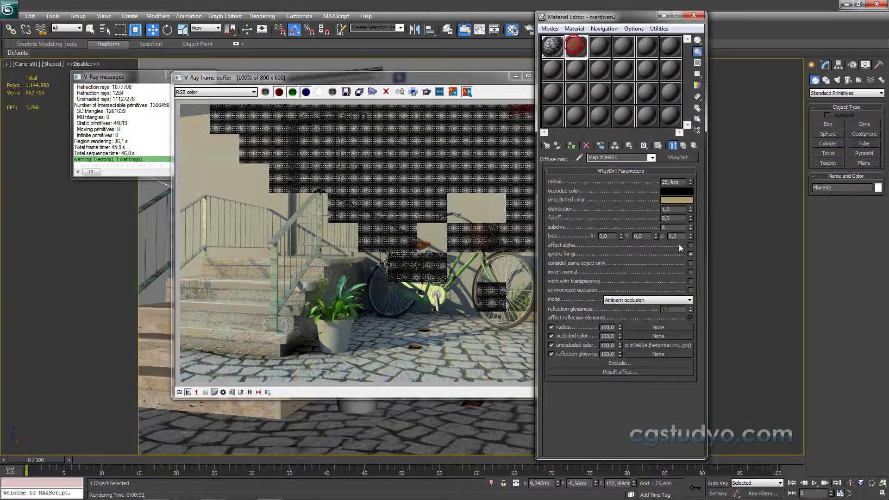
# Step: Clear merdiven2's Reflect map and re-render with Render Last
pyautogui.click(683, 145)
pyautogui.scroll(-10, 641, 342)
pyautogui.click(641, 340)
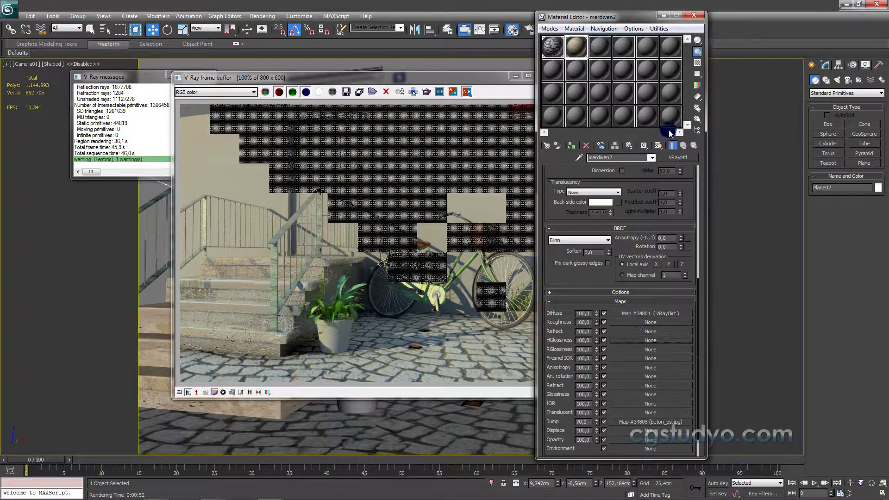
pyautogui.click(431, 92)
pyautogui.click(552, 90)
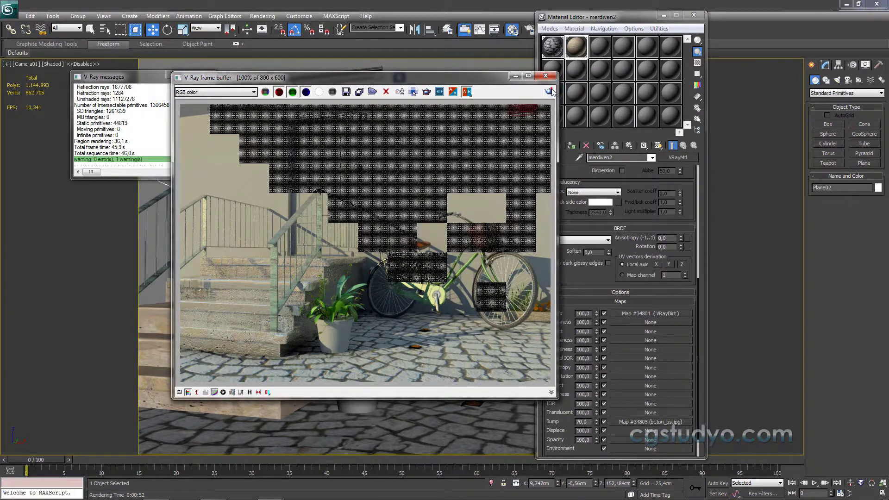
pyautogui.click(550, 91)
# Step: Maximise the V-Ray frame buffer and zoom around the render to inspect it
pyautogui.click(528, 76)
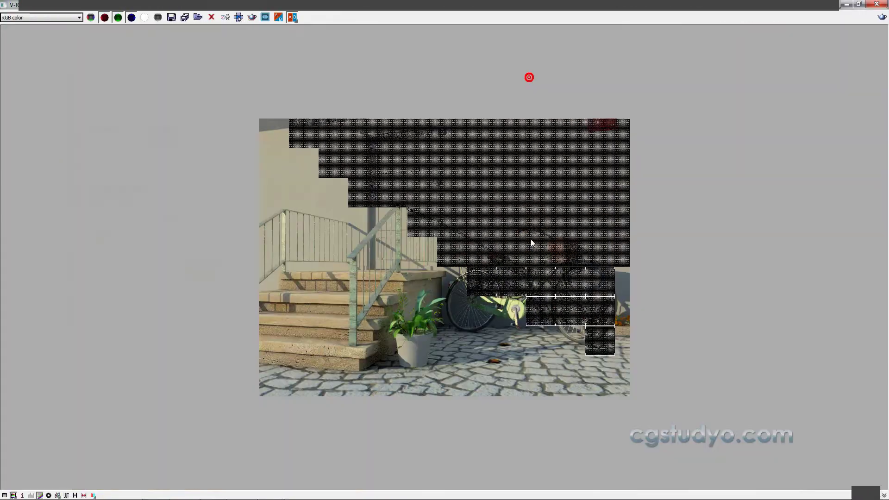
pyautogui.scroll(2, 430, 332)
pyautogui.doubleClick(428, 335)
pyautogui.scroll(2, 429, 337)
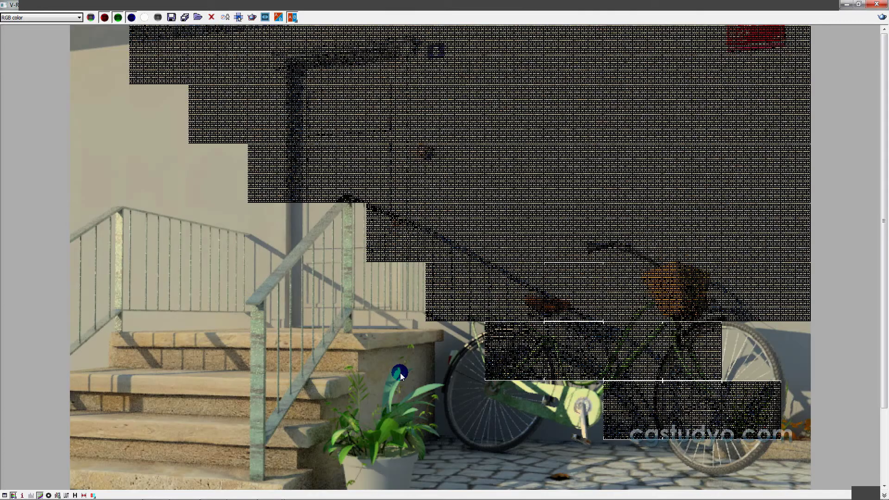
pyautogui.moveTo(884, 116); pyautogui.dragTo(885, 132)
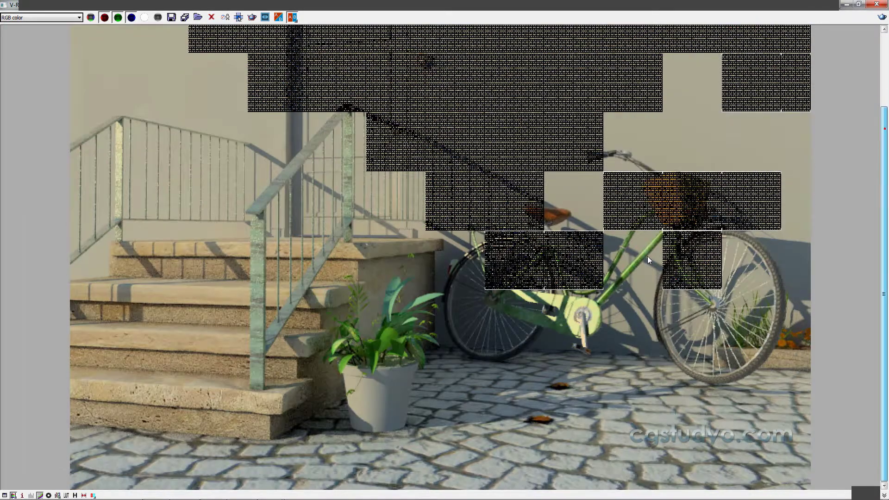
pyautogui.doubleClick(648, 257)
pyautogui.scroll(2, 444, 341)
pyautogui.doubleClick(444, 342)
pyautogui.scroll(2, 441, 356)
pyautogui.moveTo(884, 115); pyautogui.dragTo(485, 435)
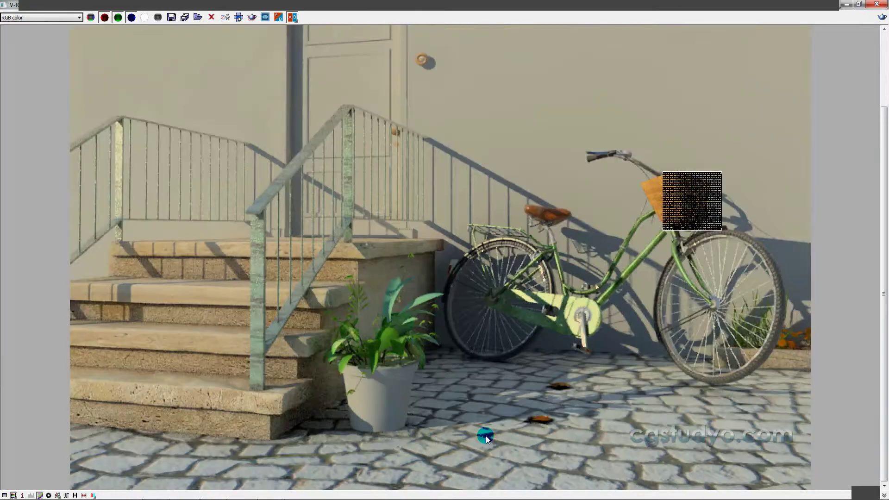
pyautogui.doubleClick(470, 424)
pyautogui.scroll(2, 500, 402)
pyautogui.doubleClick(506, 413)
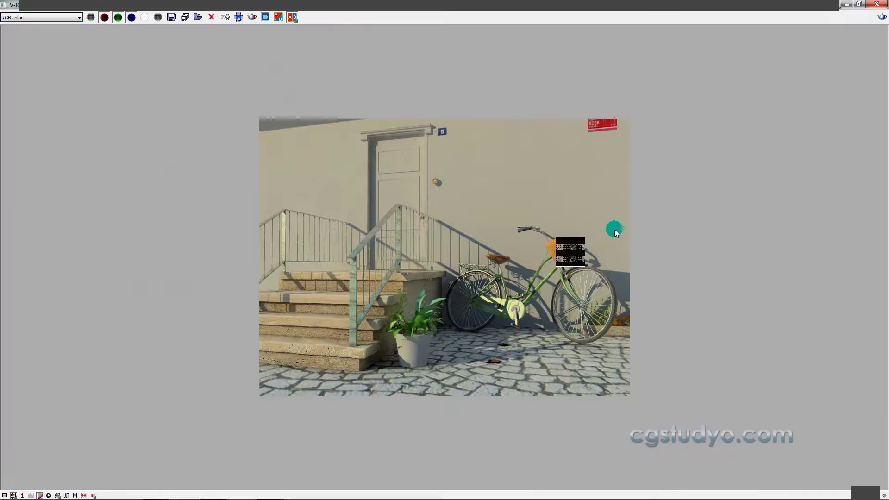
pyautogui.click(857, 5)
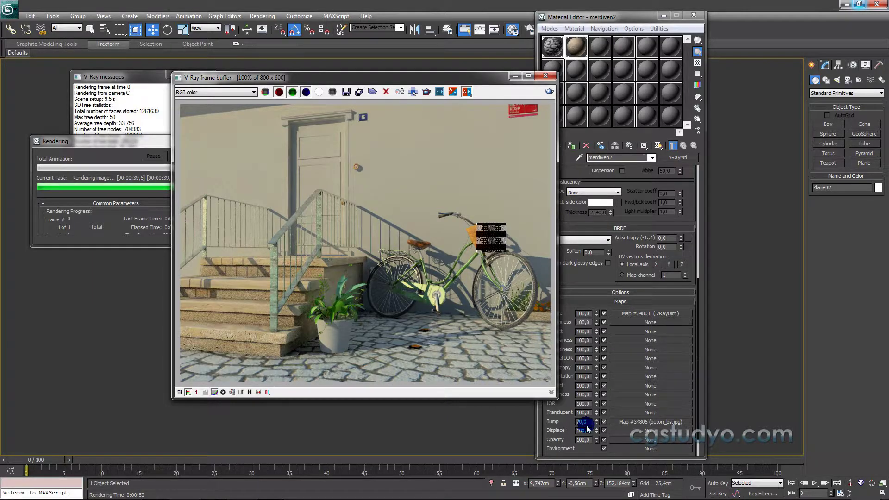
# Step: Set the zemin1 bump bitmap's Output Bump Amount to 3,0
pyautogui.click(553, 48)
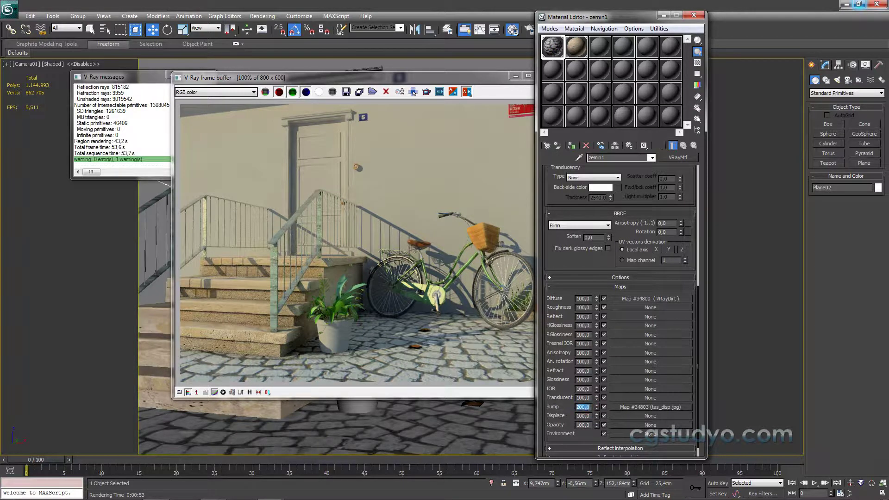
pyautogui.click(621, 409)
pyautogui.click(619, 420)
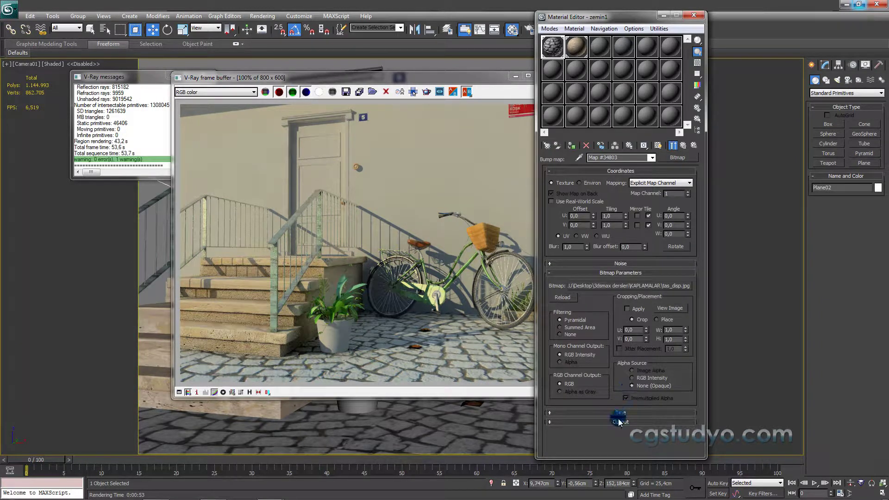
pyautogui.doubleClick(674, 288)
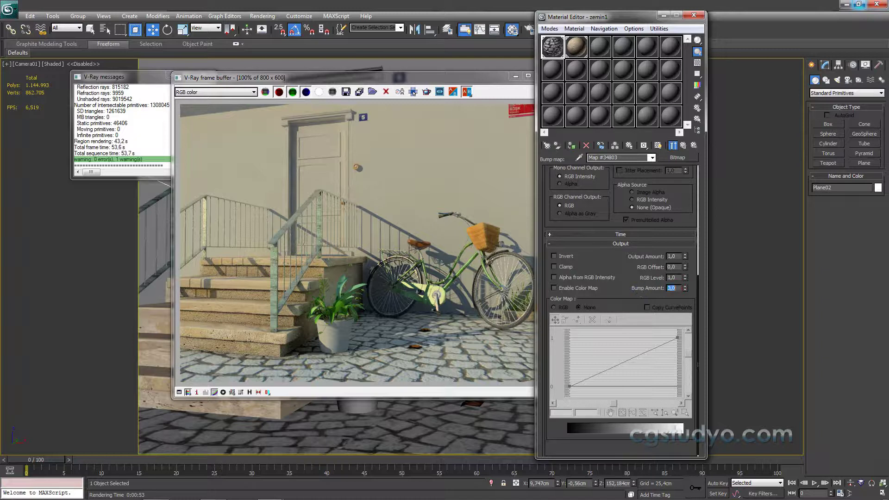
pyautogui.click(683, 146)
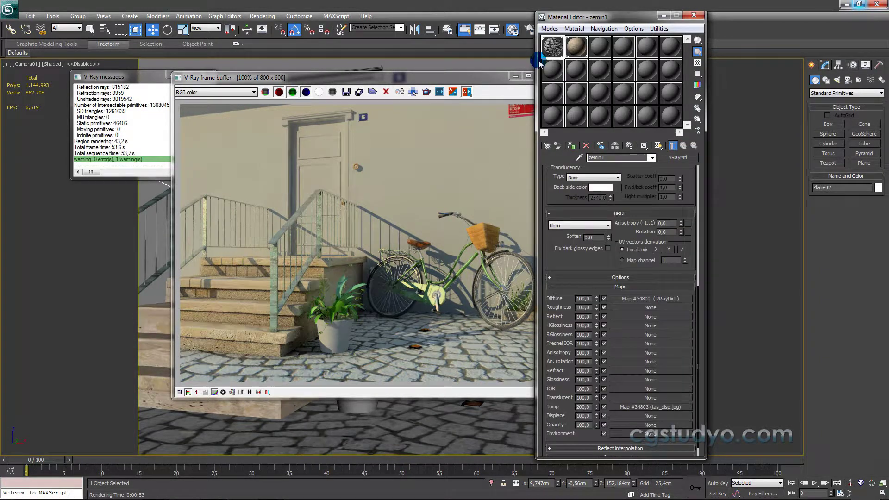
pyautogui.click(469, 79)
pyautogui.moveTo(532, 82); pyautogui.dragTo(511, 79)
pyautogui.click(550, 95)
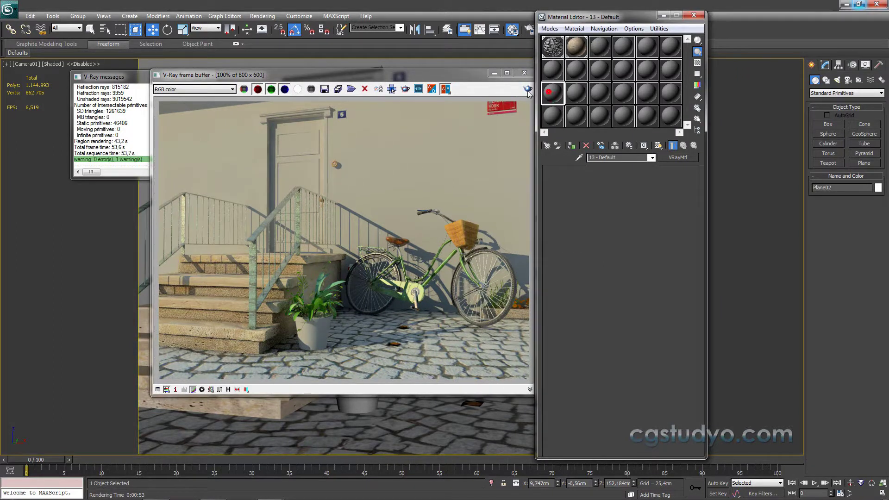
# Step: Re-render with the stronger floor bump, zoom to check it, then select the merdiven2 slot
pyautogui.click(528, 90)
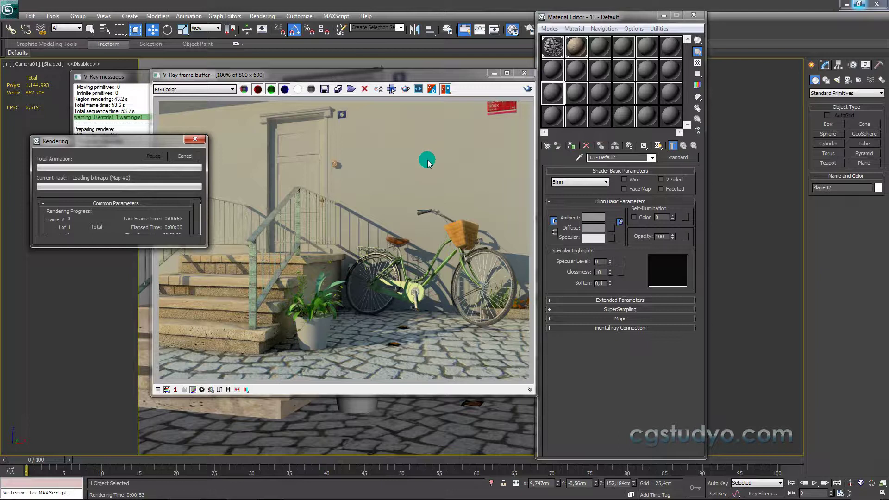
pyautogui.click(350, 331)
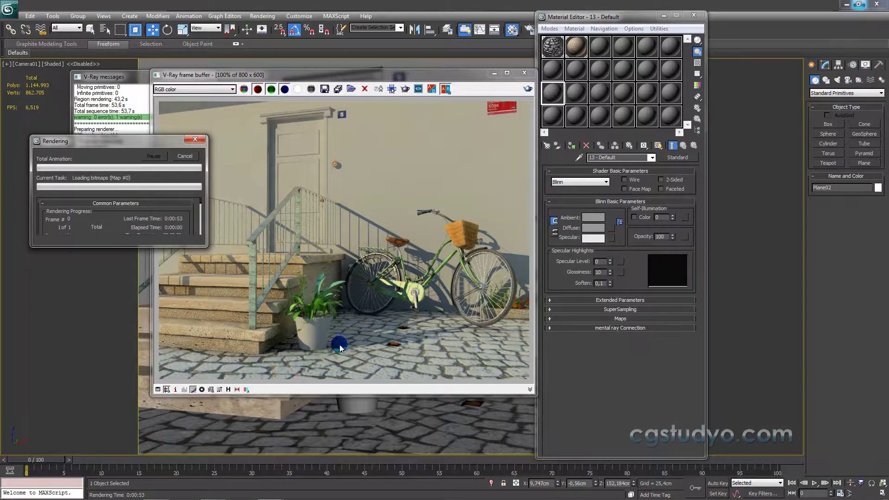
pyautogui.click(507, 72)
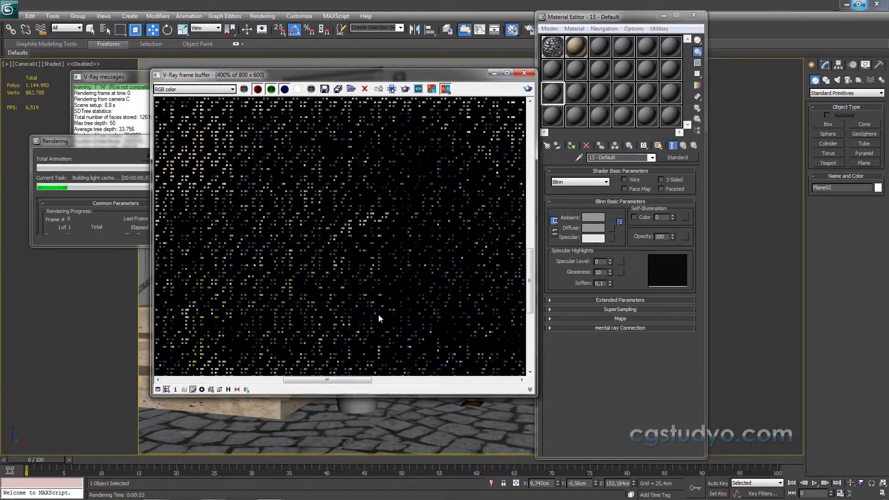
pyautogui.keyDown('ctrl'); pyautogui.rightClick(402, 269); pyautogui.keyUp('ctrl')
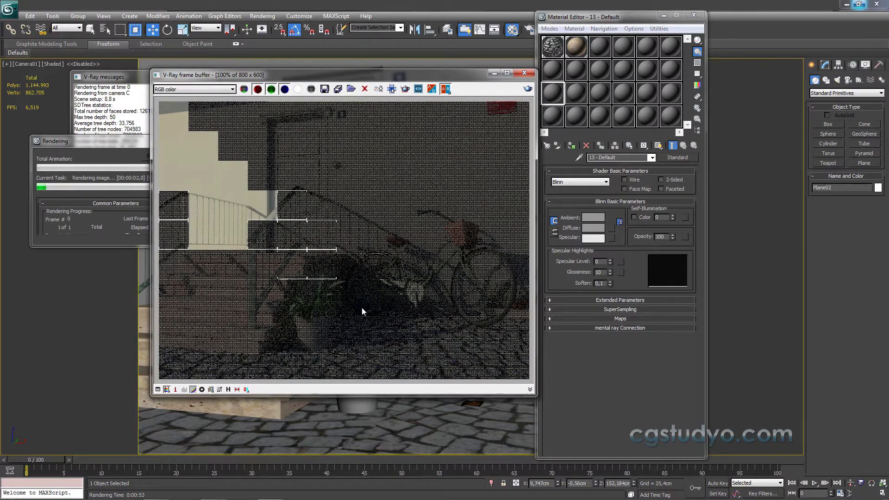
pyautogui.click(168, 140)
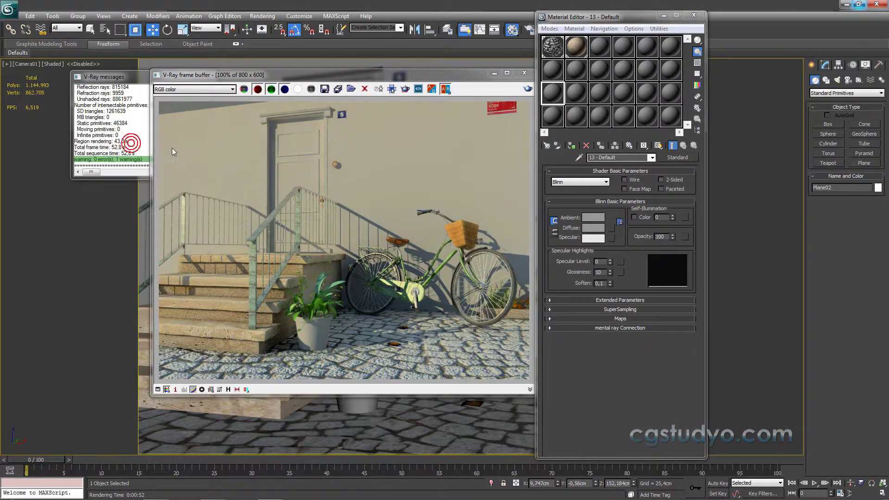
pyautogui.click(575, 47)
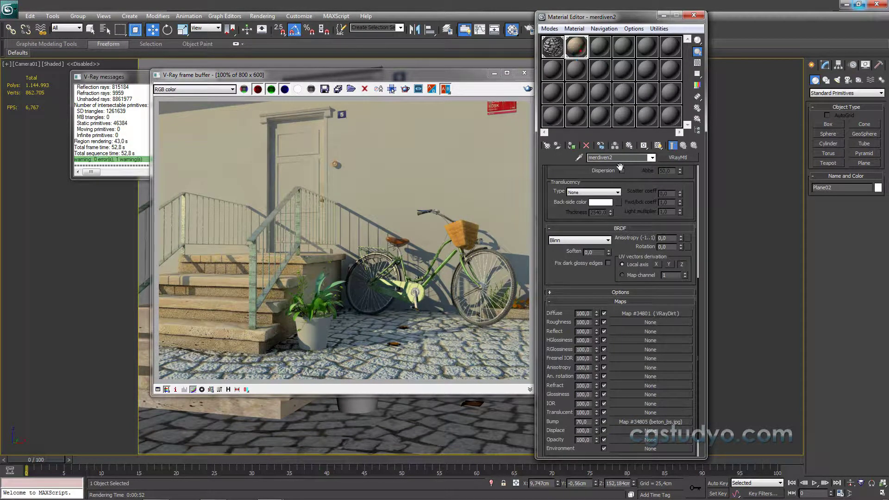
# Step: Clear the map from merdiven2's VRayDirt unoccluded colour and render again from the Rendering menu
pyautogui.click(667, 314)
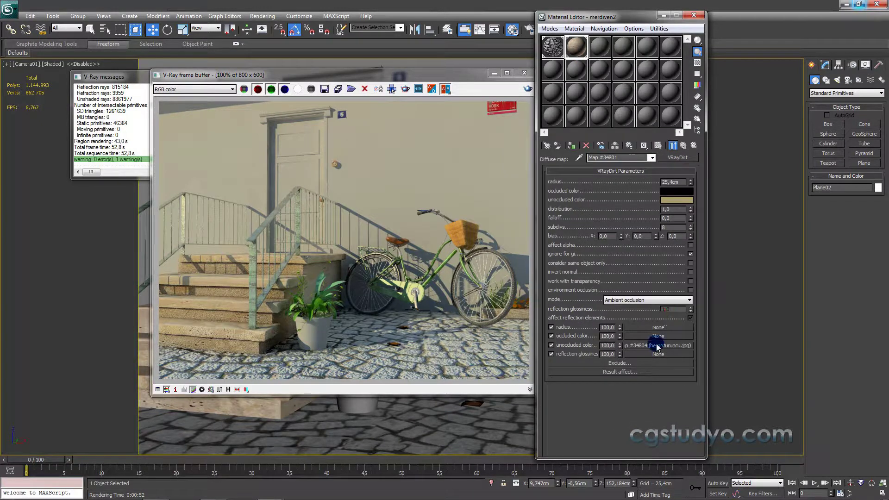
pyautogui.rightClick(657, 347)
pyautogui.click(672, 362)
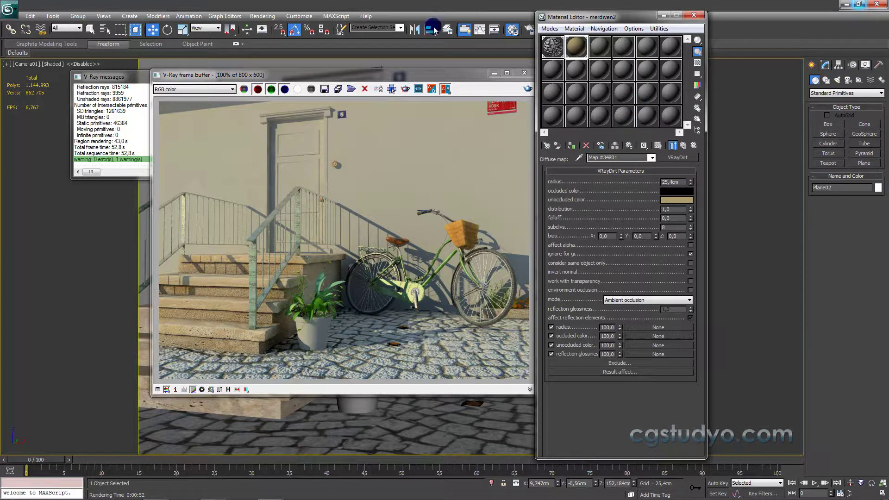
pyautogui.click(278, 18)
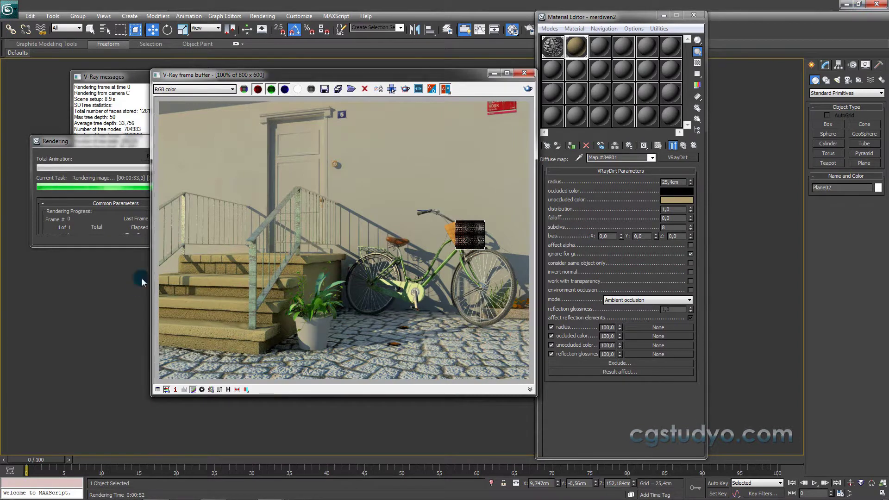
pyautogui.scroll(1, 199, 279)
# Step: Clone the current V-Ray render and set merdiven2's VRayDirt radius to 5,0cm
pyautogui.moveTo(201, 280); pyautogui.dragTo(230, 274, button='middle')
pyautogui.scroll(-1, 230, 274)
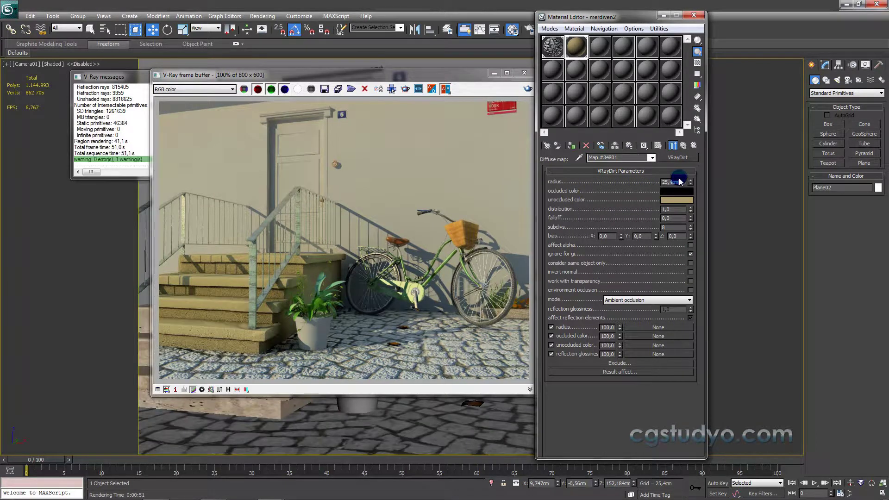
pyautogui.press('BackSpace')
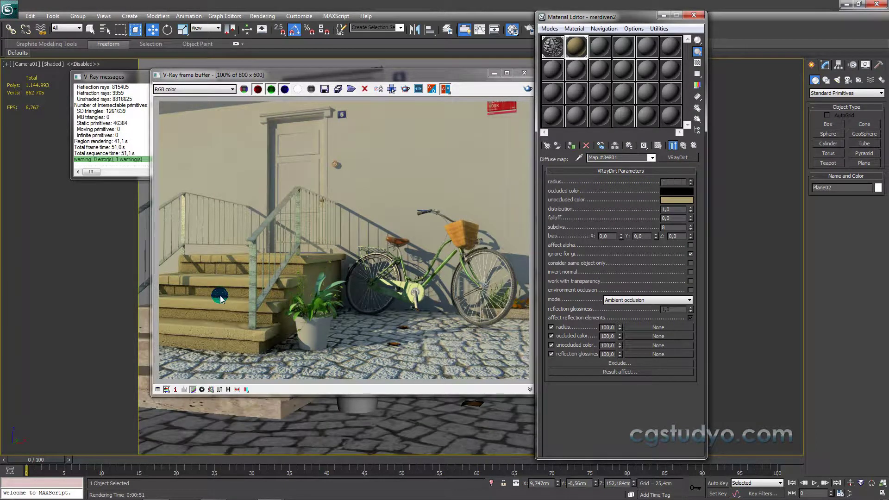
pyautogui.write('25,654')
pyautogui.scroll(1, 224, 290)
pyautogui.scroll(-1, 223, 289)
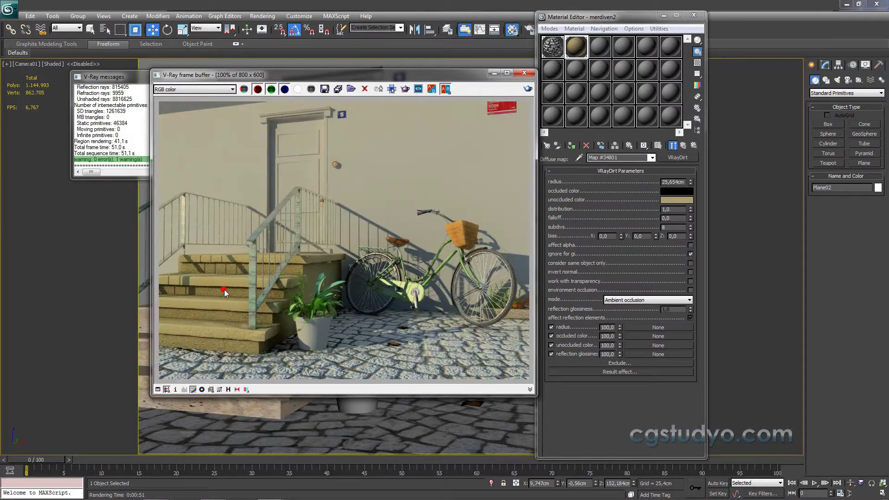
pyautogui.scroll(1, 224, 300)
pyautogui.scroll(-1, 224, 300)
pyautogui.click(378, 89)
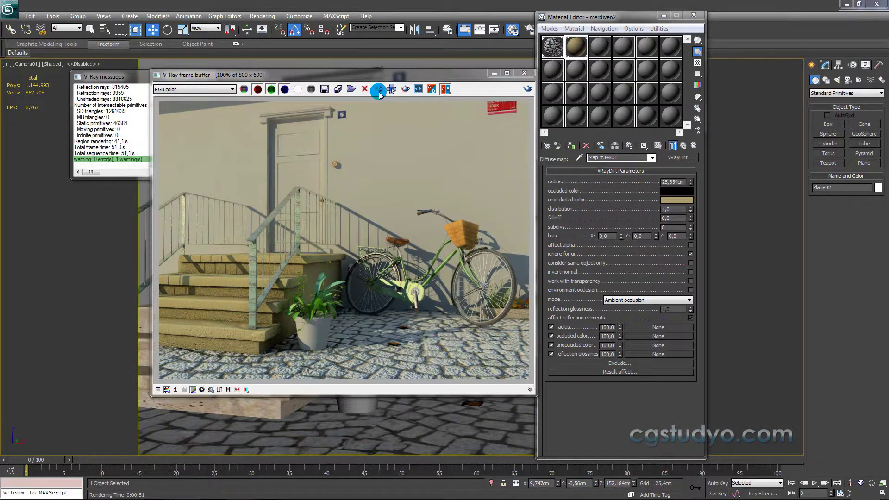
pyautogui.moveTo(432, 114); pyautogui.dragTo(434, 175)
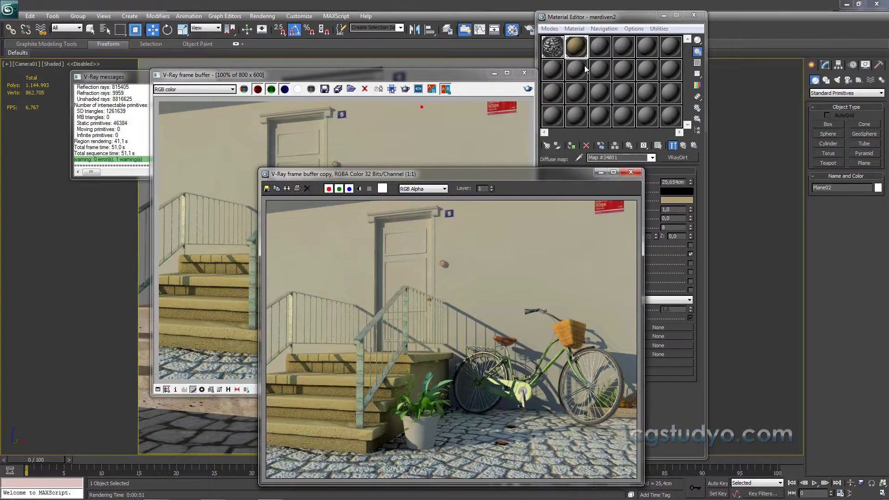
pyautogui.click(603, 19)
pyautogui.press('Return')
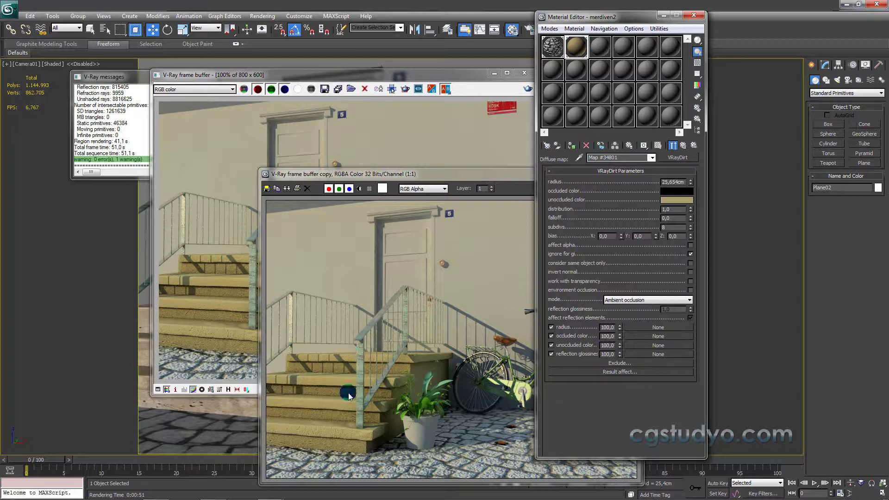
pyautogui.click(322, 410)
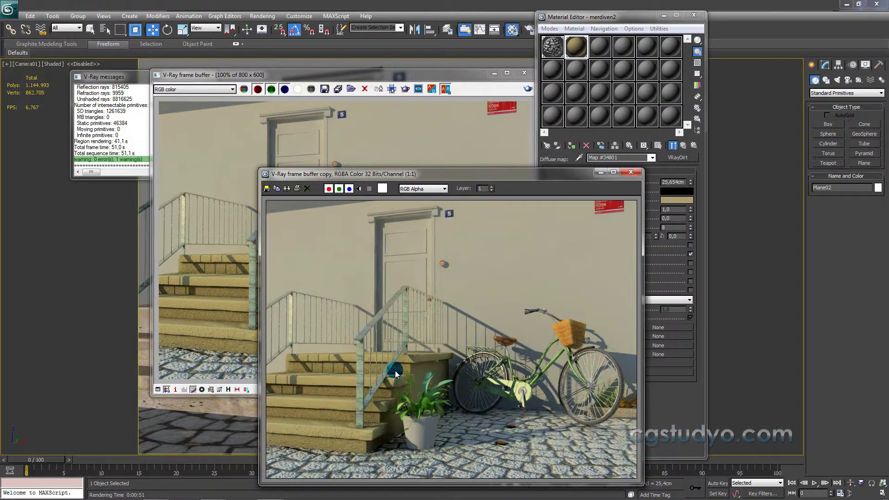
pyautogui.click(599, 17)
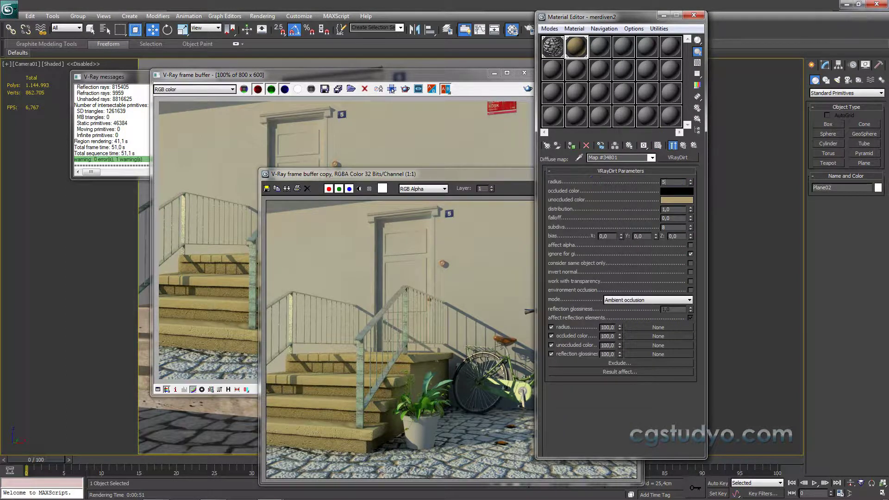
# Step: Enable Region render in the frame buffer and draw the region around the stairs
pyautogui.click(269, 16)
pyautogui.click(394, 88)
pyautogui.click(403, 75)
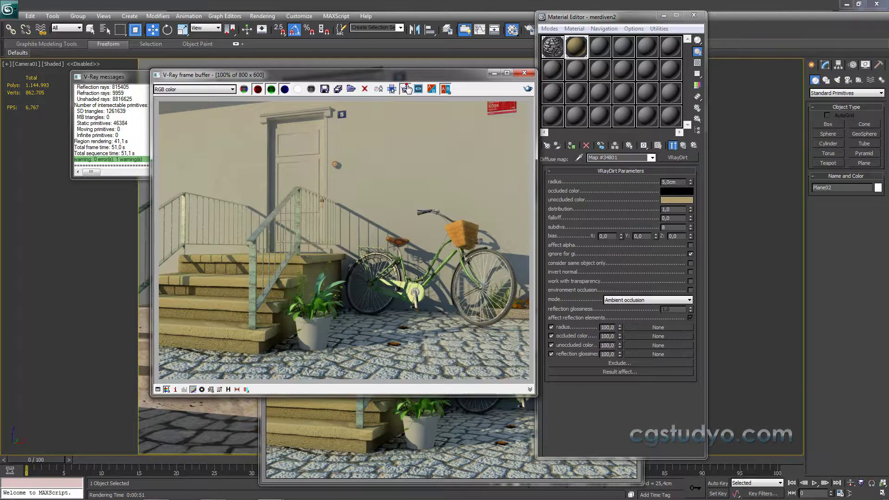
pyautogui.moveTo(372, 221); pyautogui.dragTo(157, 380)
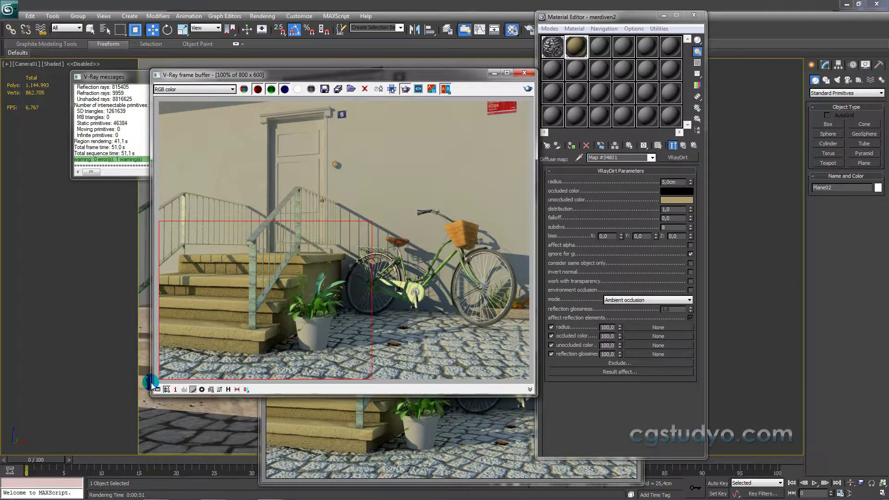
# Step: Render the marked stairs region and place the saved render copy beside it
pyautogui.click(527, 89)
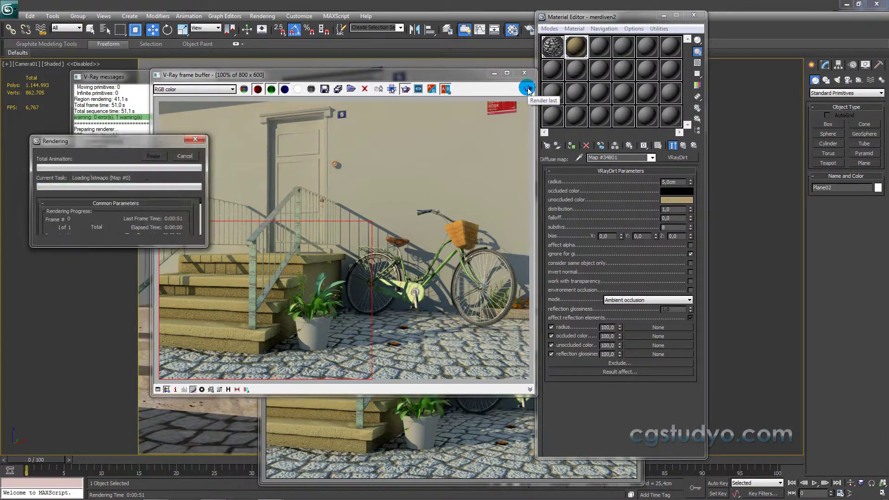
pyautogui.click(372, 426)
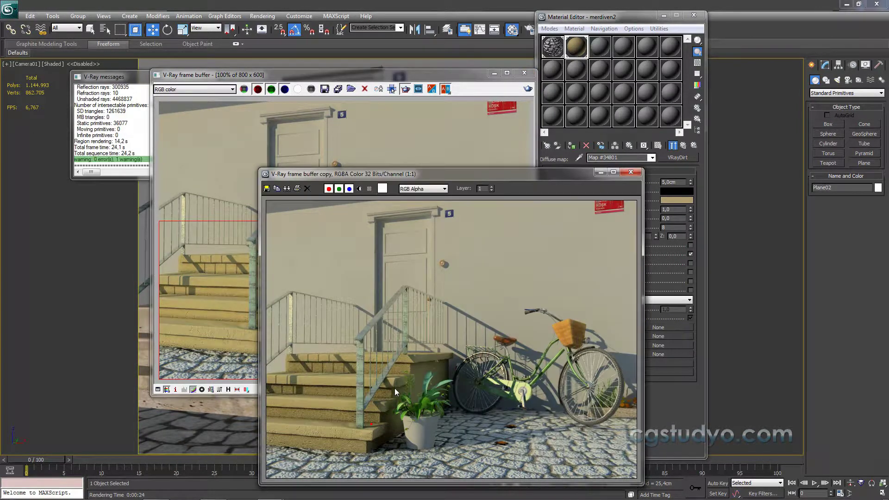
pyautogui.moveTo(441, 175)
pyautogui.mouseDown()
pyautogui.moveTo(492, 69)
pyautogui.moveTo(553, 75)
pyautogui.mouseUp()
pyautogui.scroll(2, 453, 271)
pyautogui.doubleClick(452, 271)
# Step: Zoom into the new render and the copy to compare the stair texture up close
pyautogui.click(256, 287)
pyautogui.scroll(1, 227, 285)
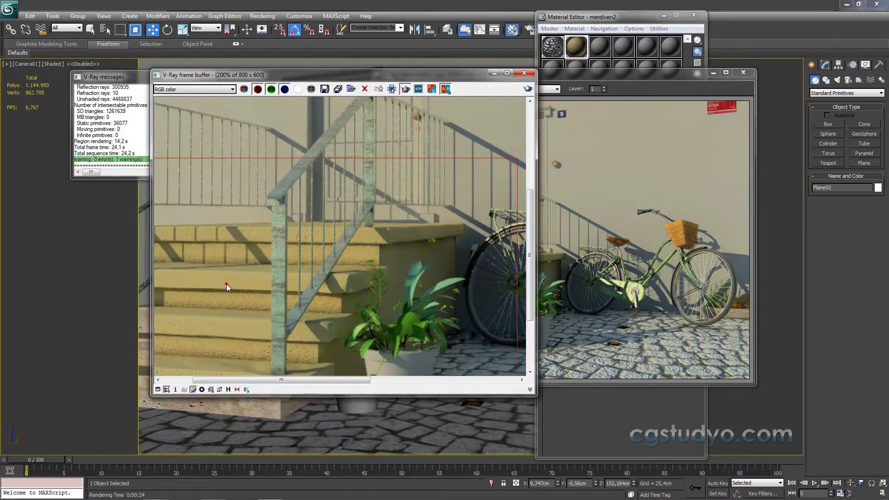
pyautogui.scroll(1, 227, 285)
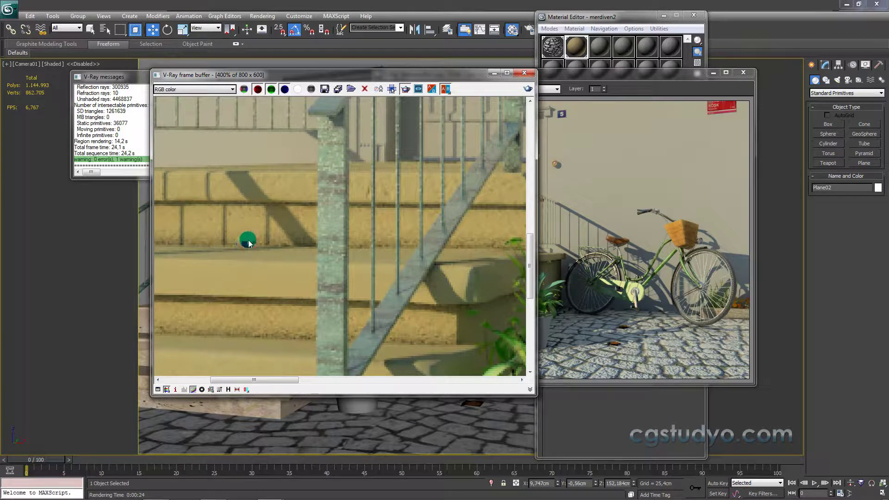
pyautogui.scroll(-1, 261, 234)
pyautogui.scroll(-1, 260, 238)
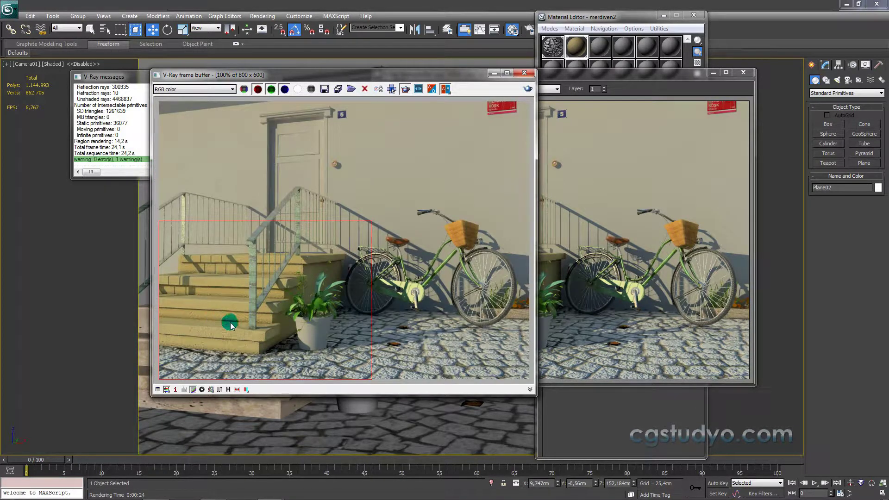
pyautogui.scroll(1, 204, 318)
pyautogui.scroll(1, 212, 314)
pyautogui.scroll(-2, 232, 329)
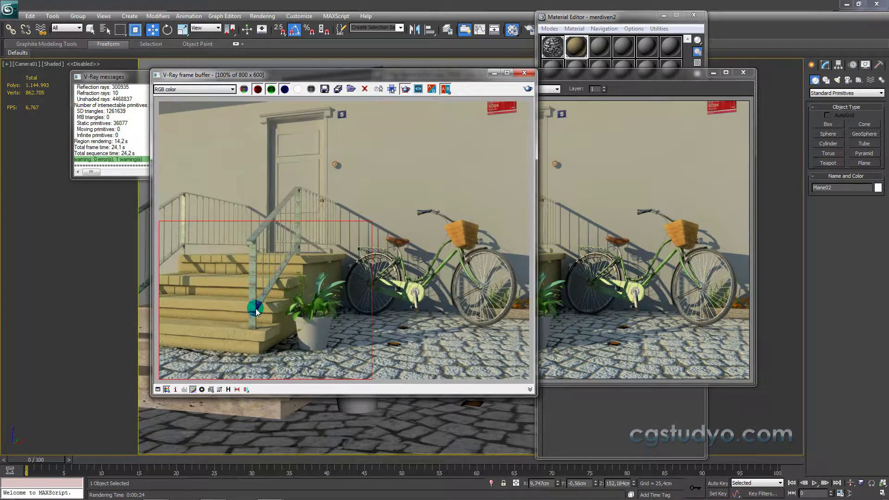
pyautogui.scroll(1, 314, 267)
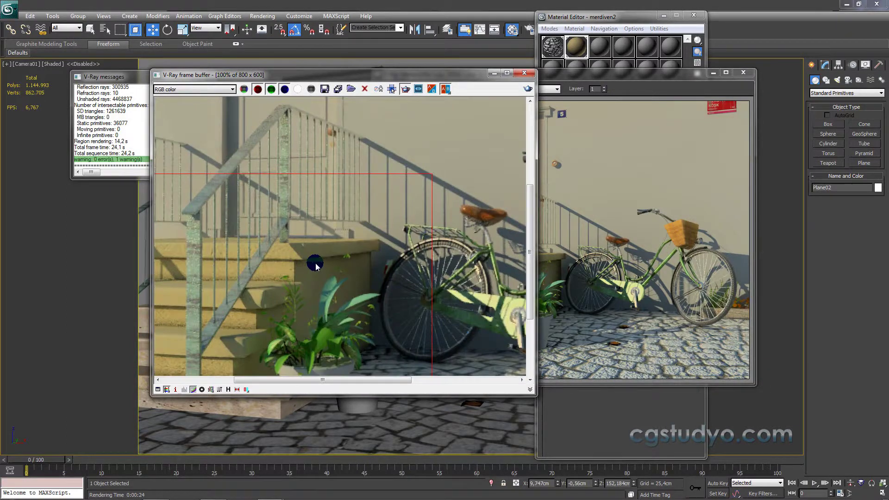
pyautogui.scroll(1, 316, 265)
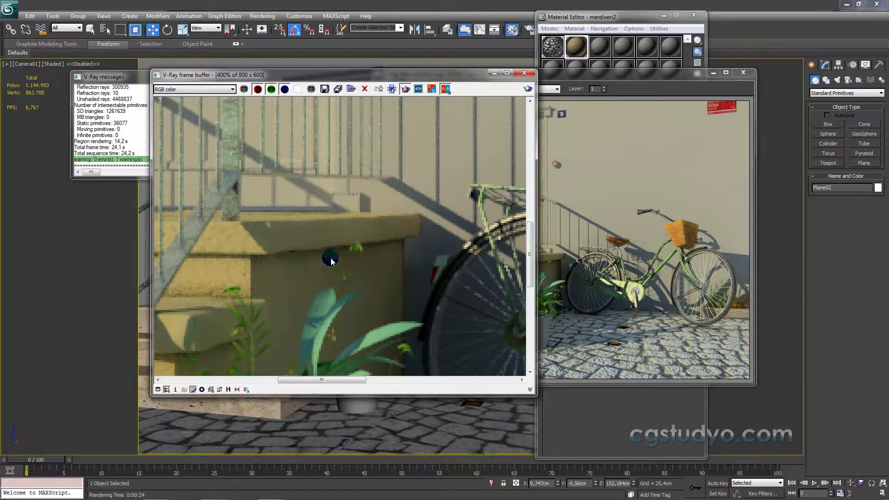
pyautogui.click(590, 226)
pyautogui.scroll(1, 532, 268)
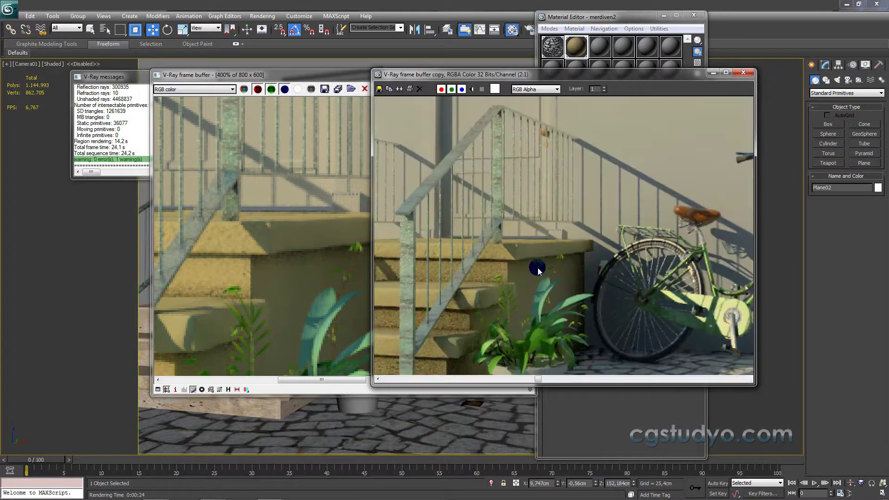
pyautogui.scroll(1, 536, 268)
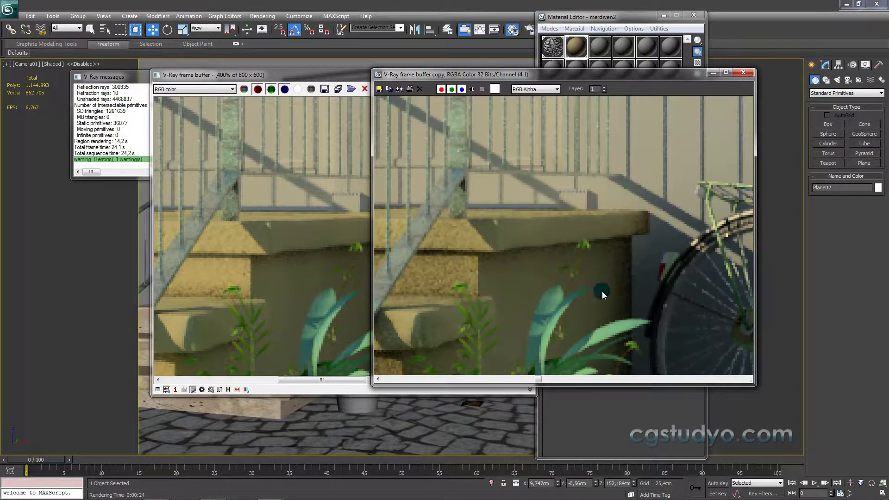
pyautogui.click(260, 297)
pyautogui.scroll(-1, 368, 290)
pyautogui.scroll(1, 359, 265)
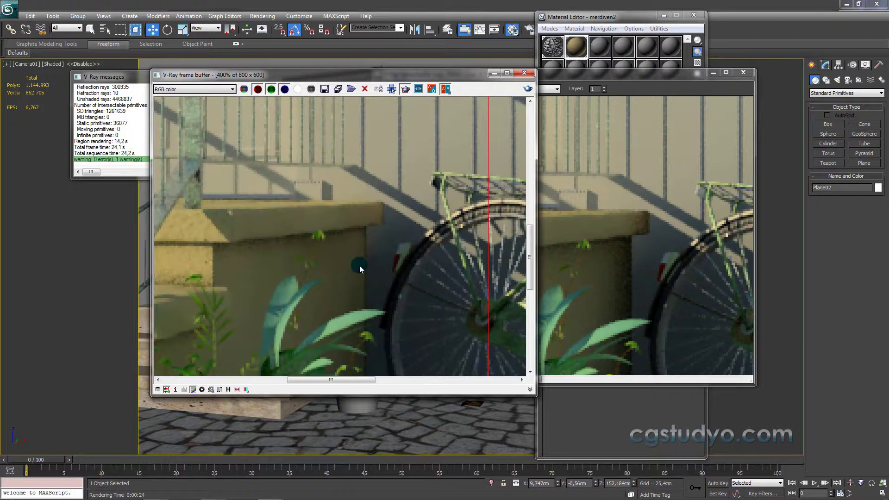
pyautogui.scroll(-2, 362, 326)
pyautogui.scroll(1, 225, 345)
pyautogui.scroll(-1, 232, 315)
pyautogui.scroll(1, 197, 315)
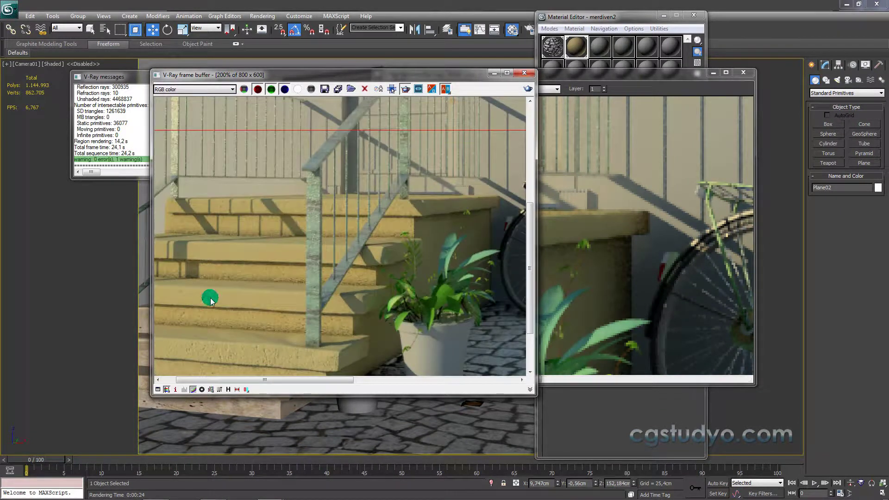
pyautogui.scroll(-1, 240, 283)
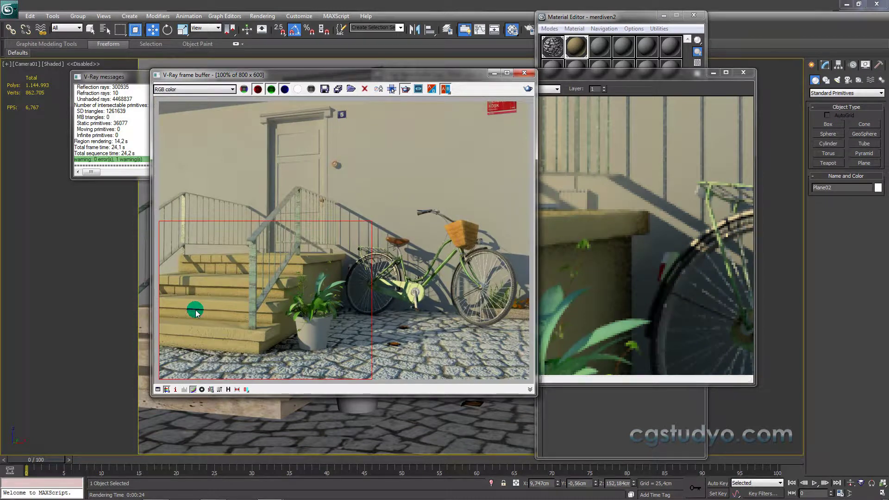
pyautogui.scroll(1, 224, 322)
pyautogui.scroll(-1, 224, 319)
pyautogui.scroll(1, 206, 337)
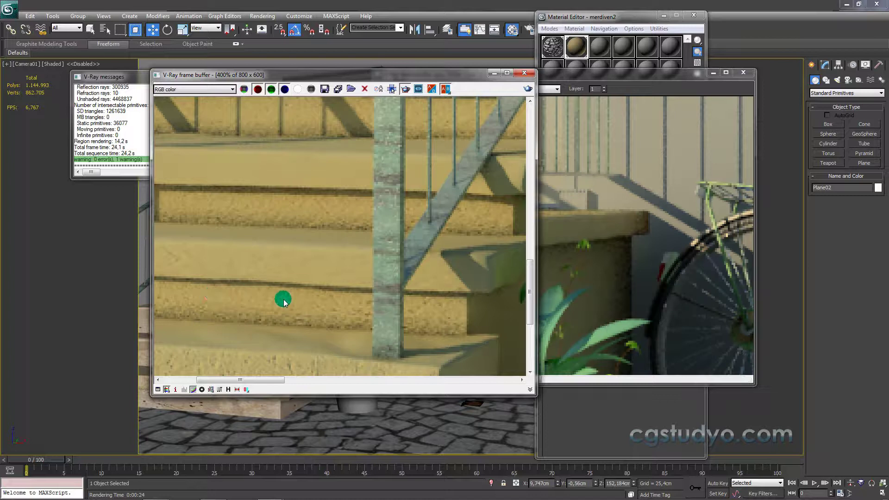
# Step: Compare the stairs once more between both renders, then bring the Material Editor forward
pyautogui.click(617, 271)
pyautogui.scroll(1, 428, 313)
pyautogui.scroll(-1, 423, 312)
pyautogui.scroll(1, 431, 310)
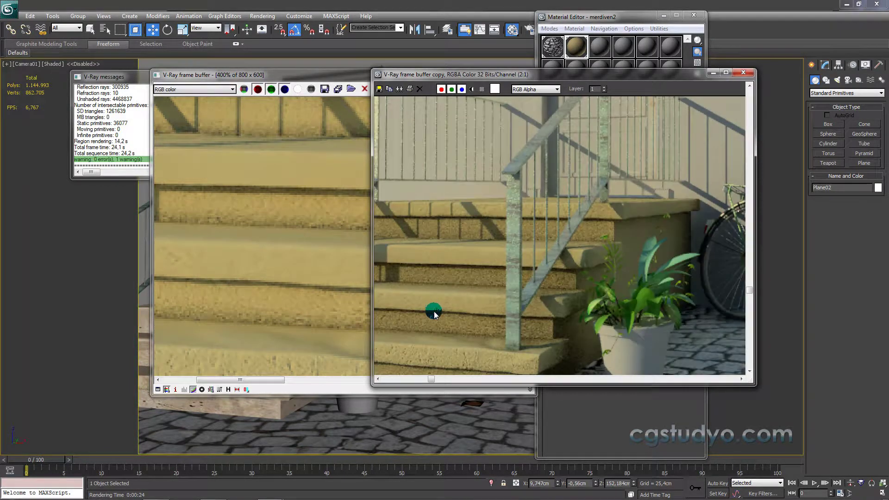
pyautogui.scroll(-2, 440, 303)
pyautogui.scroll(1, 504, 280)
pyautogui.click(323, 283)
pyautogui.scroll(-1, 323, 283)
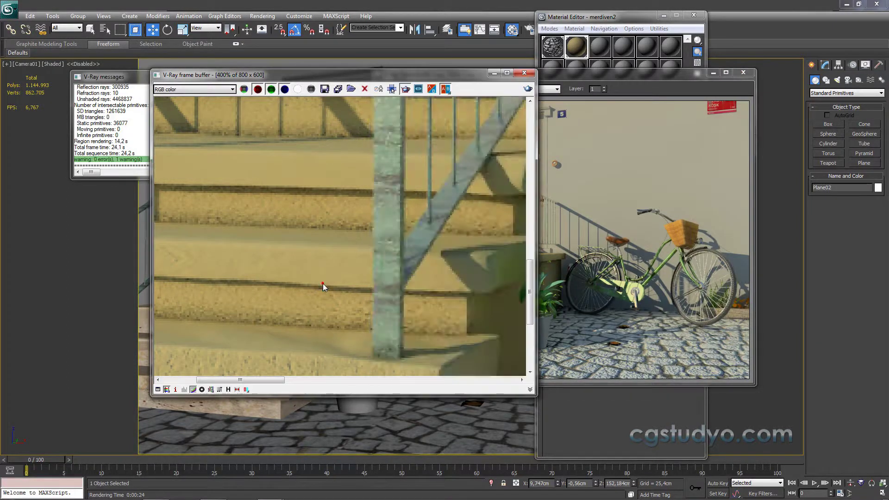
pyautogui.scroll(-1, 328, 286)
pyautogui.scroll(1, 314, 293)
pyautogui.scroll(-1, 282, 279)
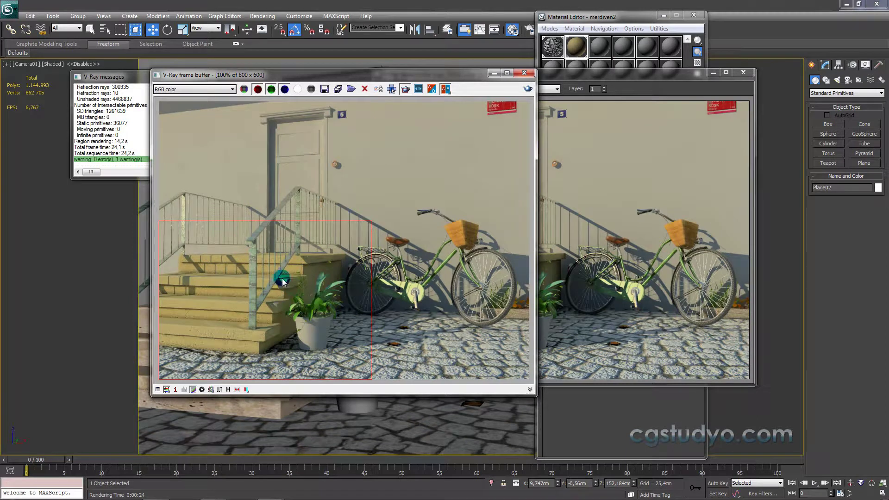
pyautogui.click(593, 199)
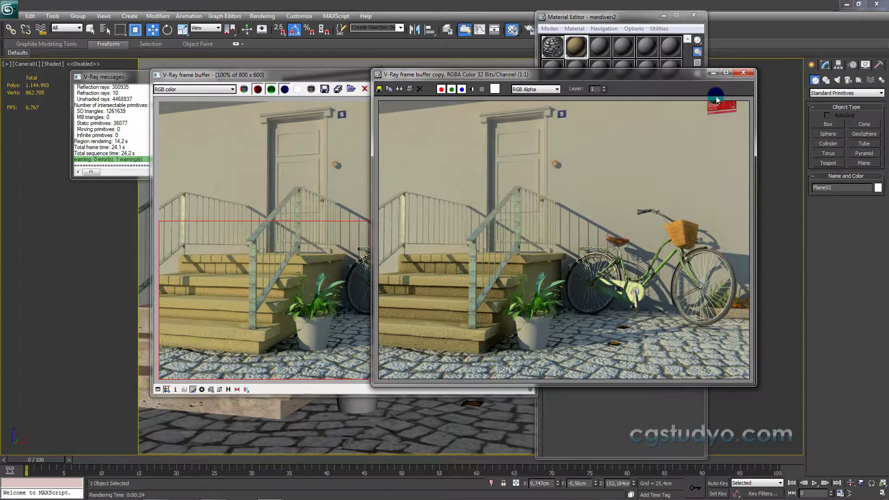
pyautogui.click(642, 21)
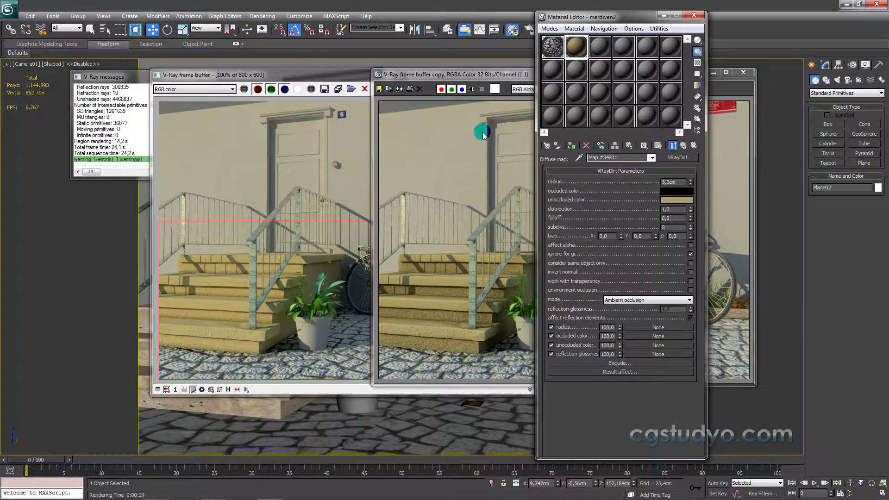
# Step: Close the V-Ray frame buffer render copy
pyautogui.click(513, 76)
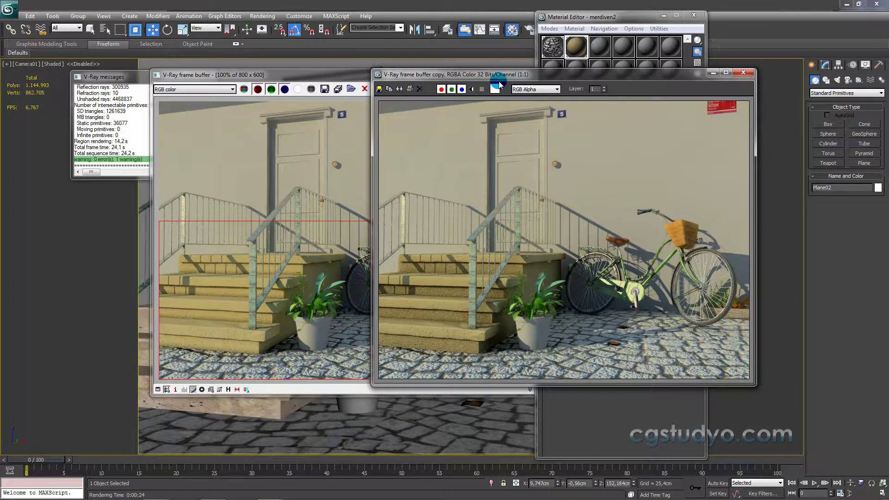
pyautogui.click(596, 16)
pyautogui.click(601, 46)
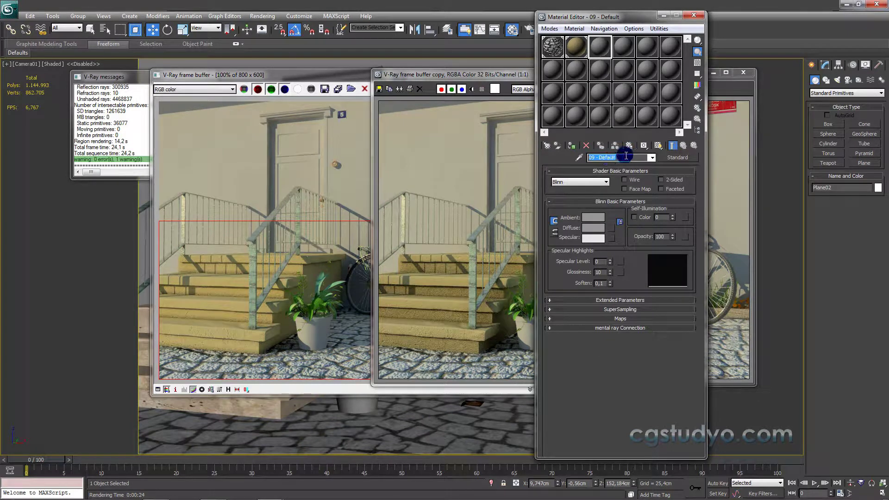
pyautogui.click(743, 74)
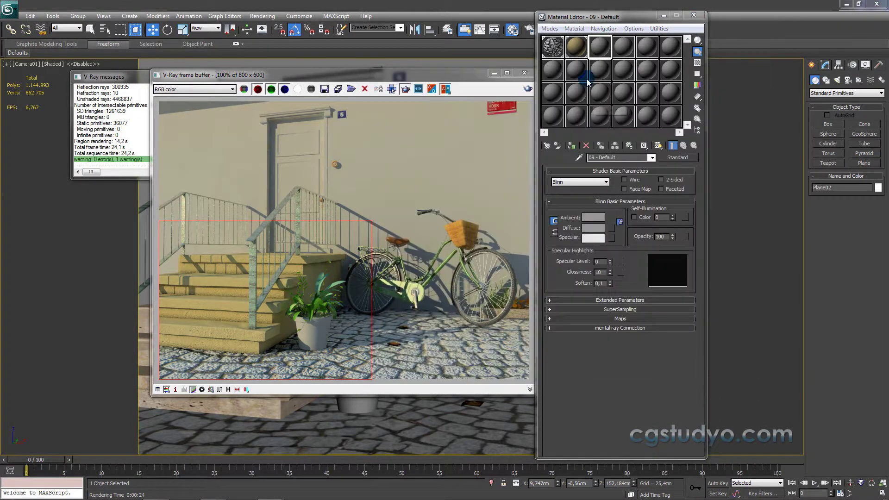
pyautogui.click(577, 47)
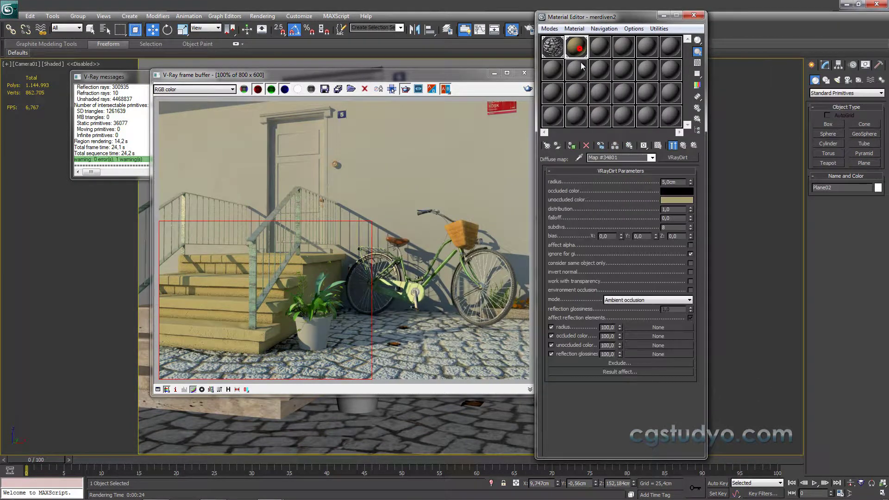
# Step: Paste a copy of betonturuncu.jpg as merdiven2's VRayDirt unoccluded colour, shown shaded in viewport
pyautogui.rightClick(637, 345)
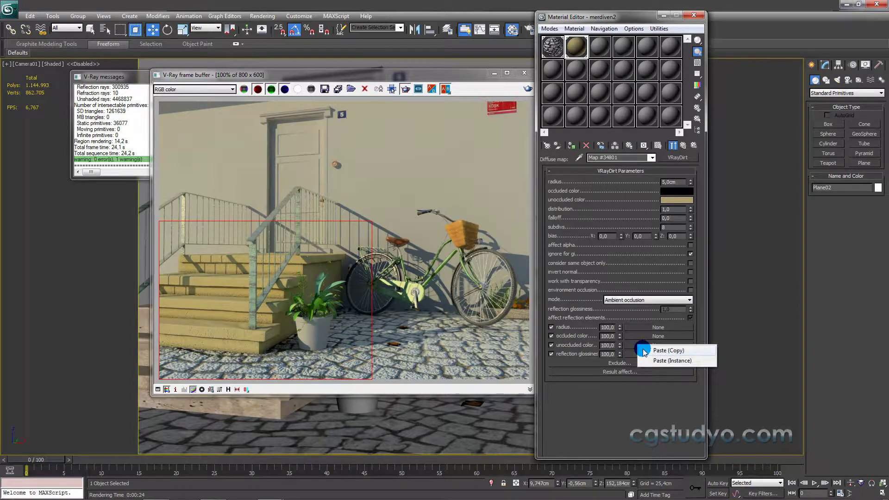
pyautogui.click(662, 350)
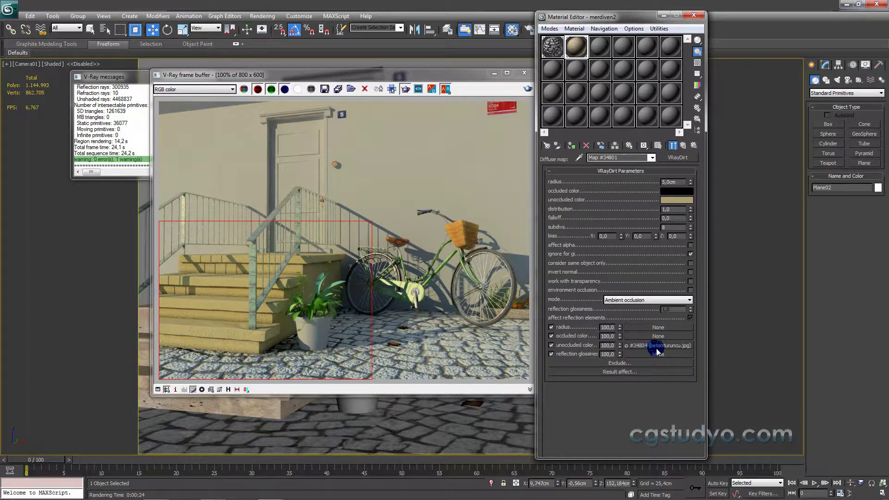
pyautogui.click(676, 145)
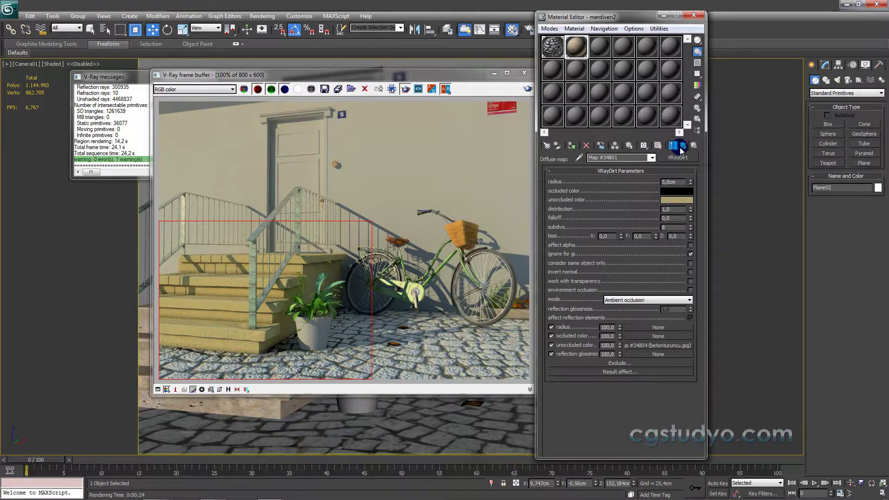
pyautogui.click(602, 51)
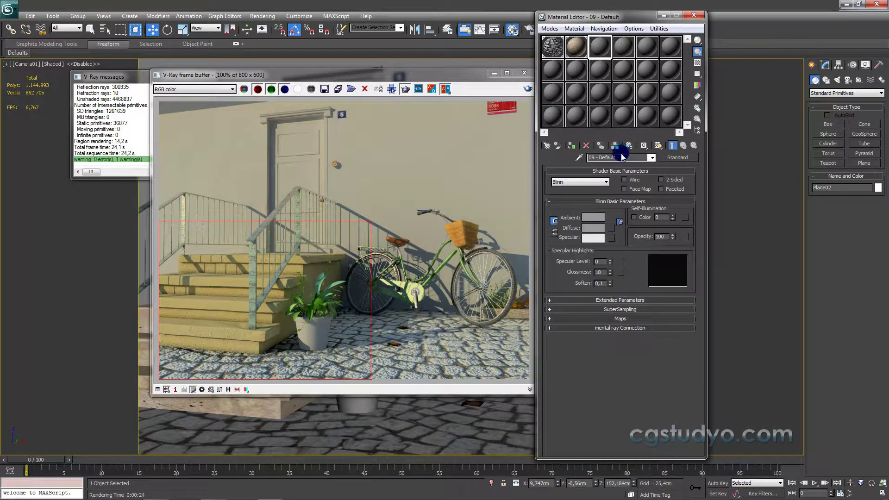
# Step: Name the 09 - Default material duvarr and close the render window
pyautogui.write('duvarr')
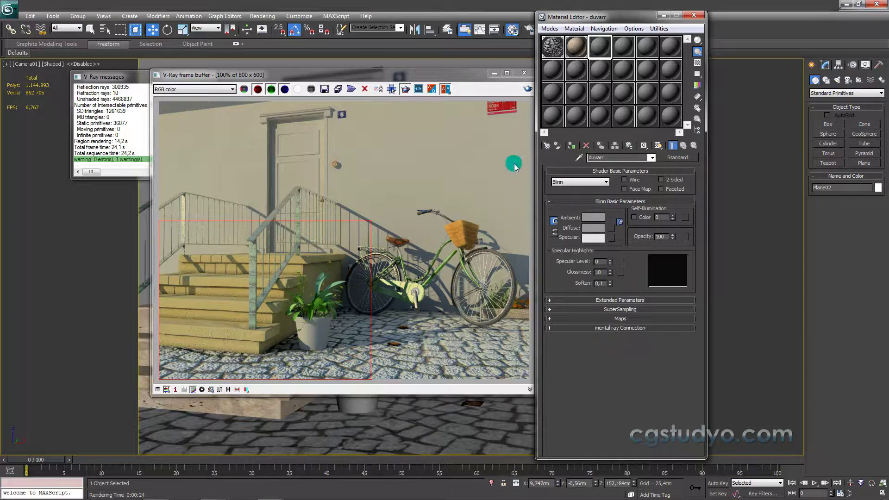
pyautogui.moveTo(484, 74)
pyautogui.mouseDown()
pyautogui.moveTo(455, 110)
pyautogui.moveTo(458, 178)
pyautogui.mouseUp()
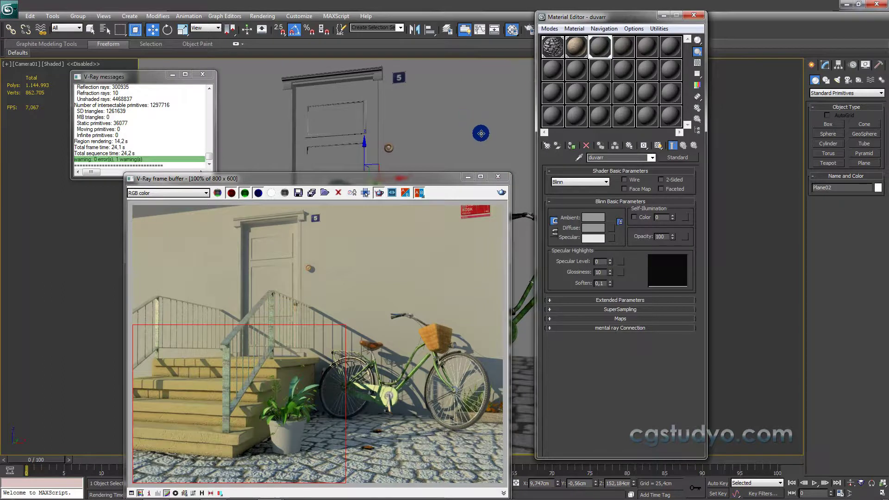
pyautogui.click(439, 167)
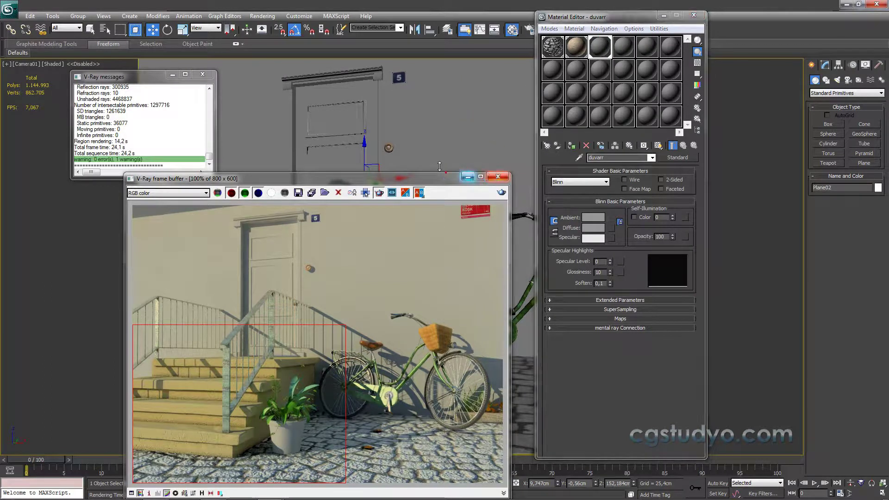
pyautogui.moveTo(435, 175)
pyautogui.mouseDown()
pyautogui.moveTo(433, 161)
pyautogui.moveTo(505, 88)
pyautogui.mouseUp()
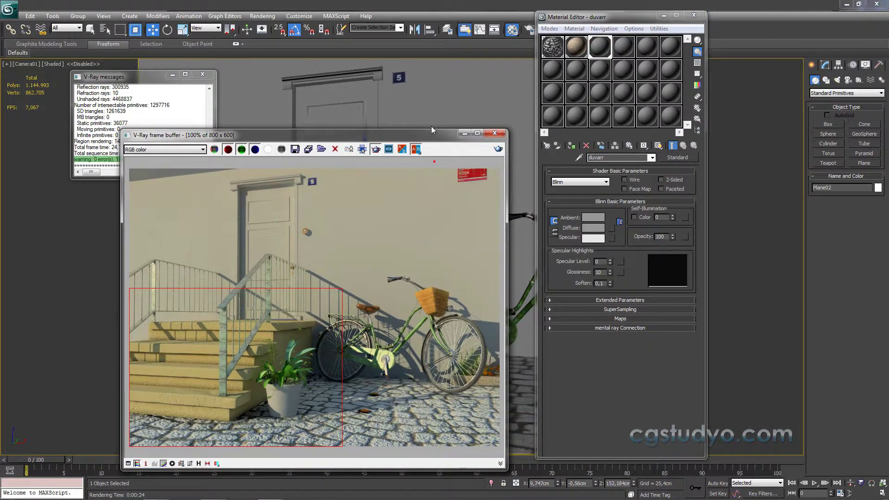
pyautogui.click(509, 102)
# Step: Convert duvarr to a VRayMtl, leaving its diffuse as a plain colour
pyautogui.click(672, 158)
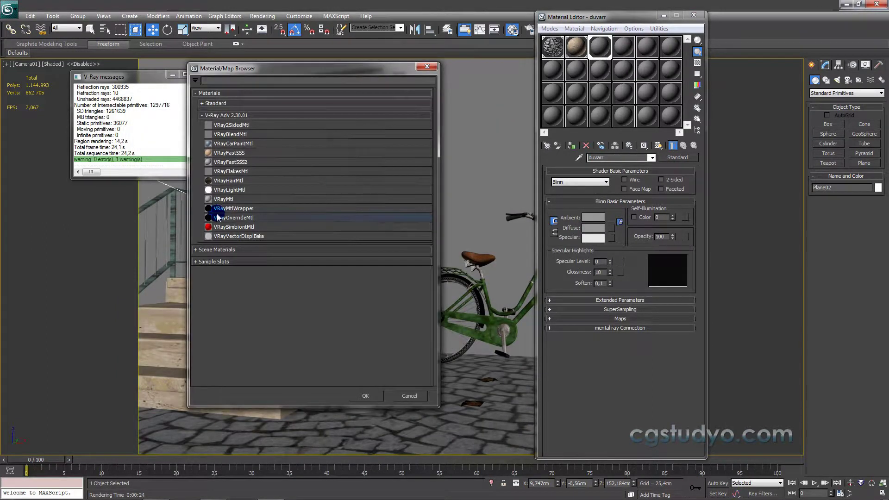
pyautogui.doubleClick(225, 199)
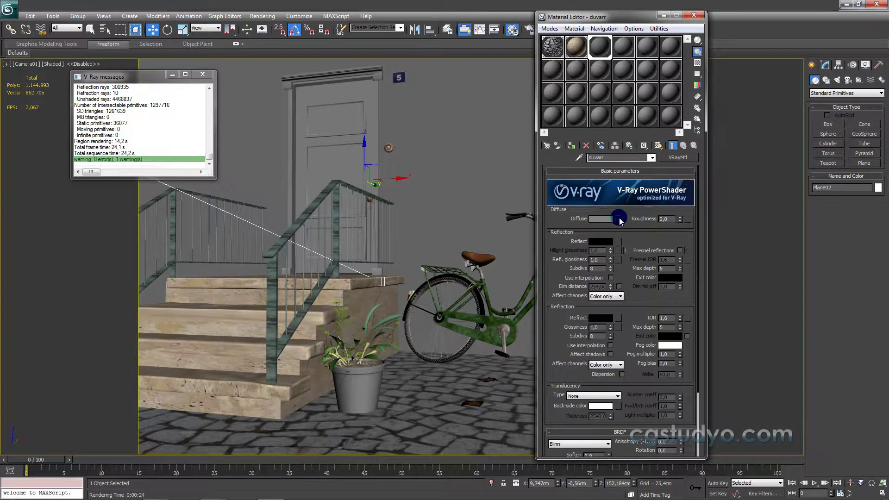
pyautogui.click(619, 219)
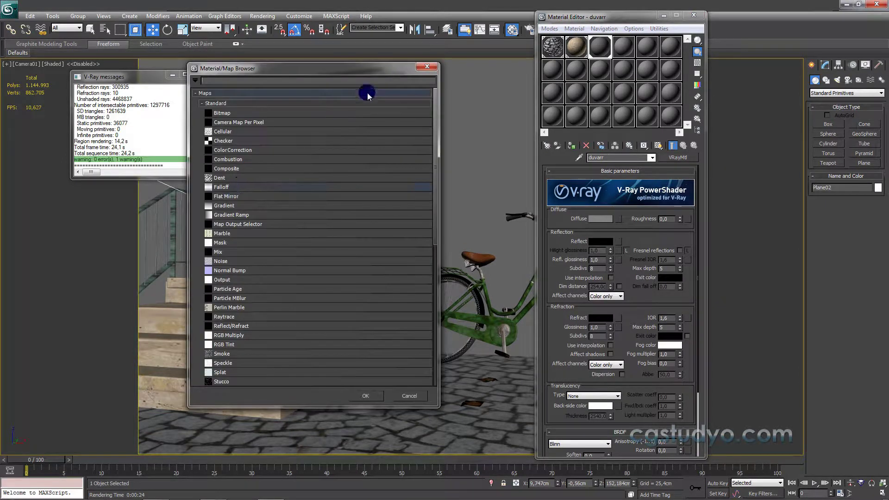
pyautogui.click(426, 67)
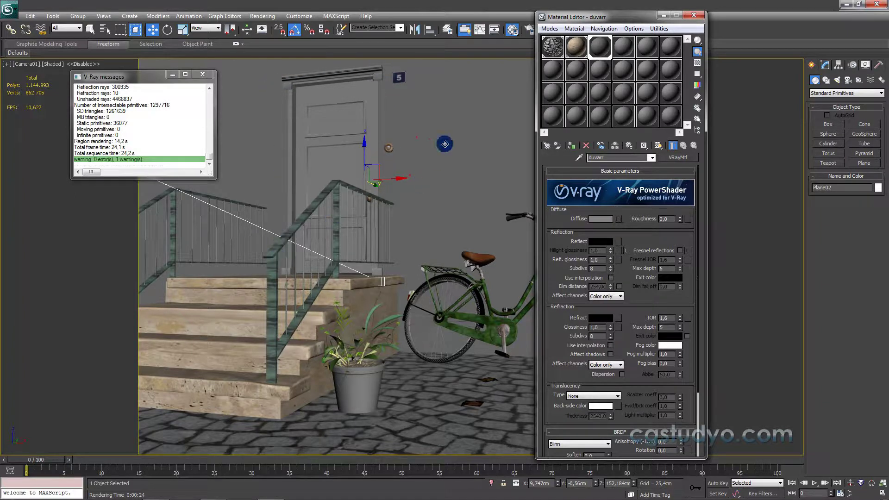
# Step: Save the scene and give duvarr a VRayDirt diffuse map with 25,4cm radius
pyautogui.click(202, 75)
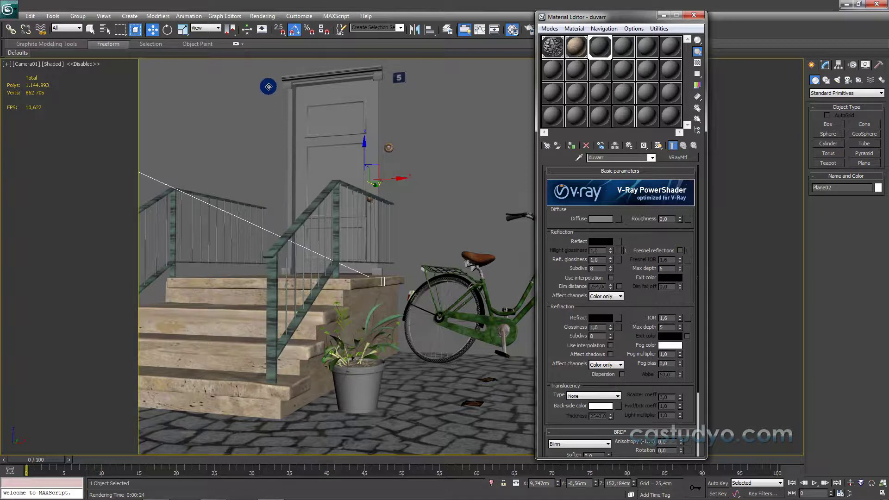
pyautogui.hotkey('ctrl', 's')
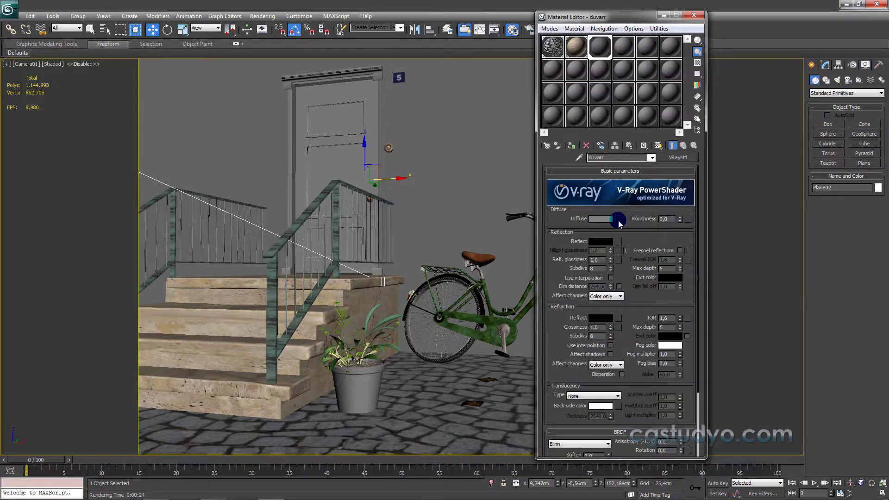
pyautogui.click(619, 218)
pyautogui.click(229, 105)
pyautogui.doubleClick(225, 144)
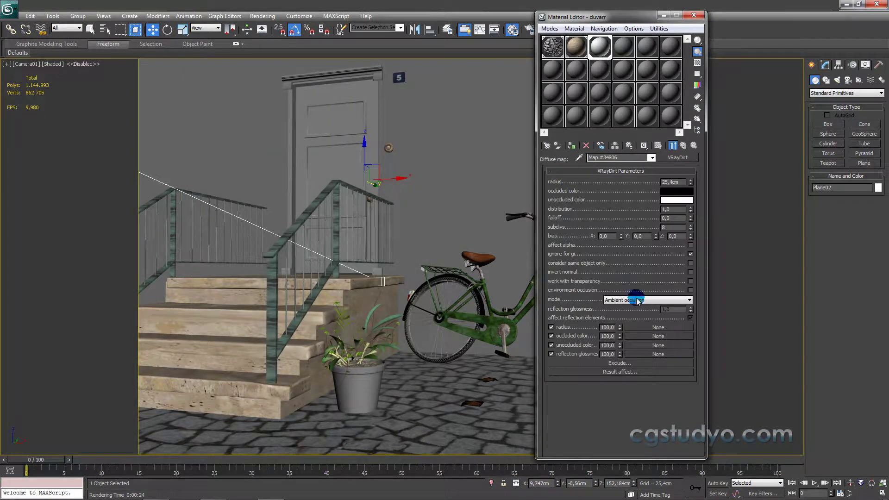
pyautogui.doubleClick(671, 182)
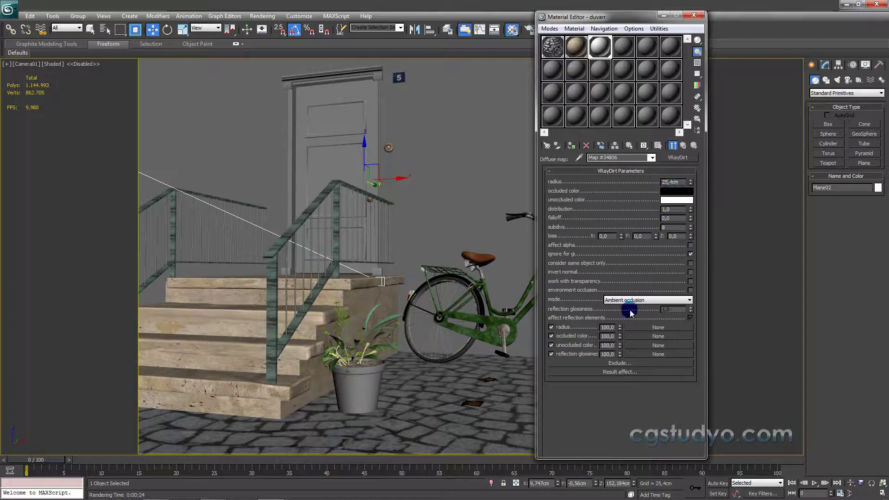
pyautogui.click(479, 354)
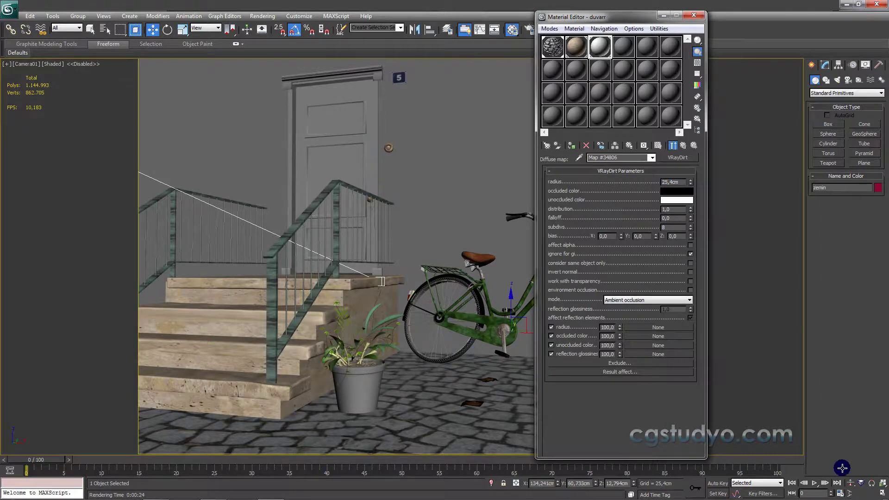
# Step: Drag wall10.jpg from KAPLAMALAR into the VRayDirt unoccluded colour slot and preview it
pyautogui.click(156, 490)
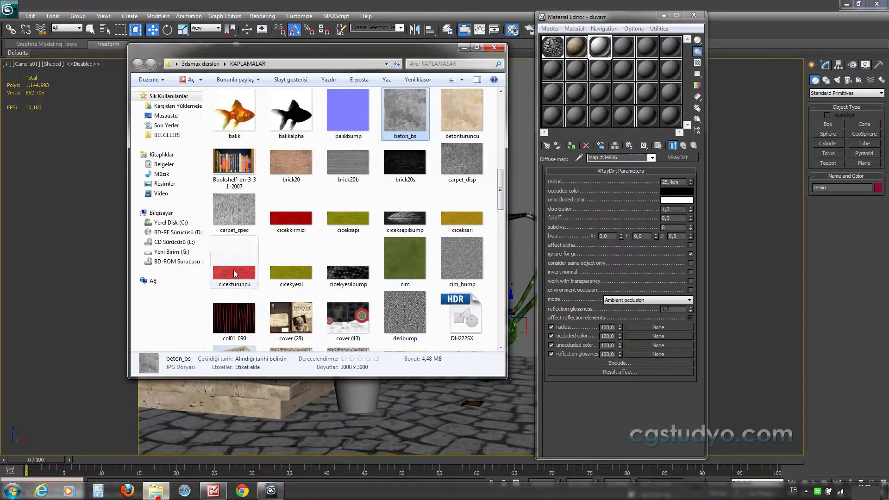
pyautogui.scroll(-5, 348, 167)
pyautogui.scroll(-3, 347, 167)
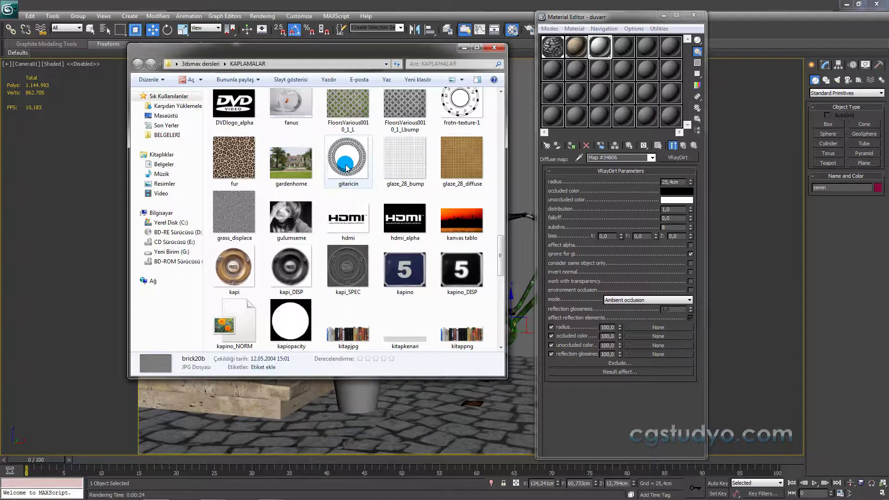
pyautogui.scroll(3, 346, 168)
pyautogui.click(346, 167)
pyautogui.write('w')
pyautogui.click(355, 277)
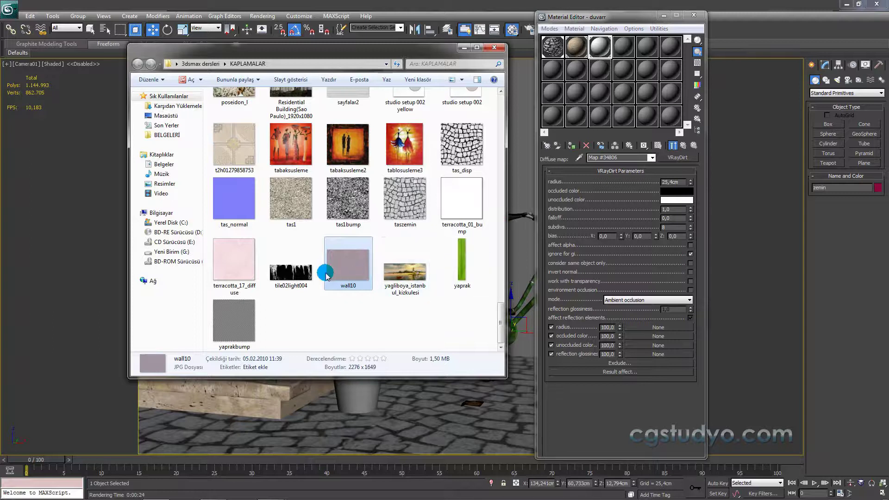
pyautogui.moveTo(335, 274); pyautogui.dragTo(629, 343)
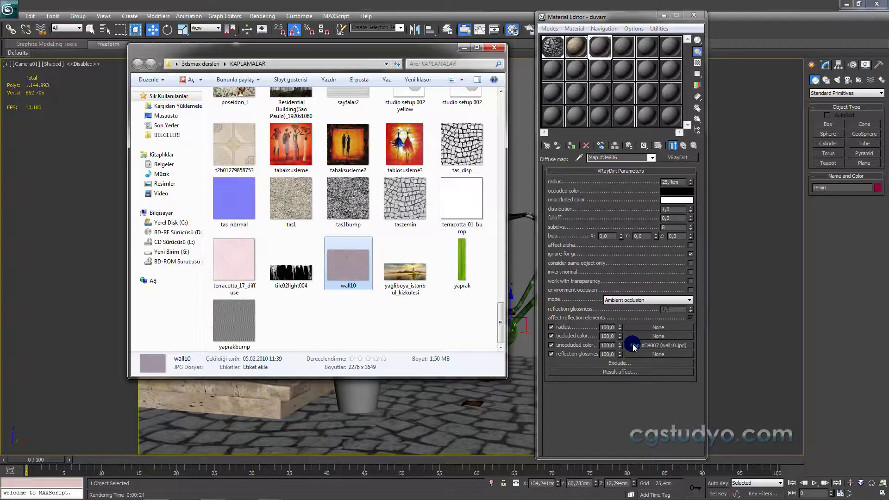
pyautogui.doubleClick(346, 260)
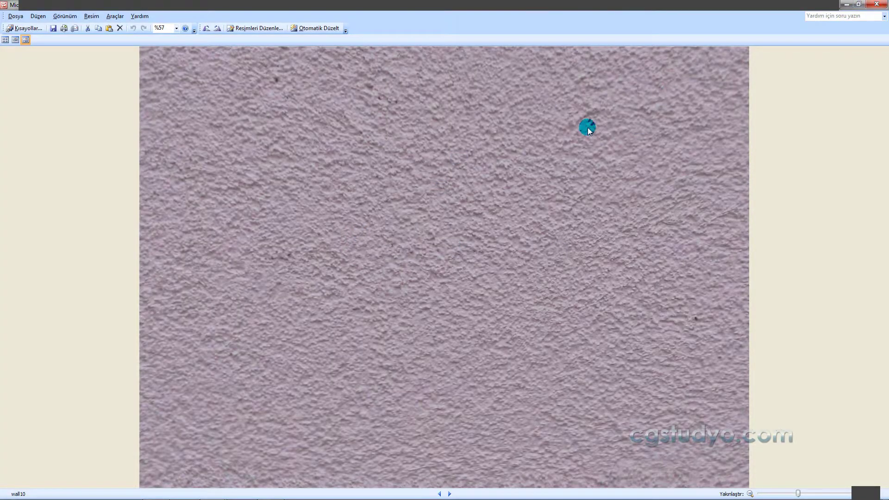
pyautogui.click(877, 4)
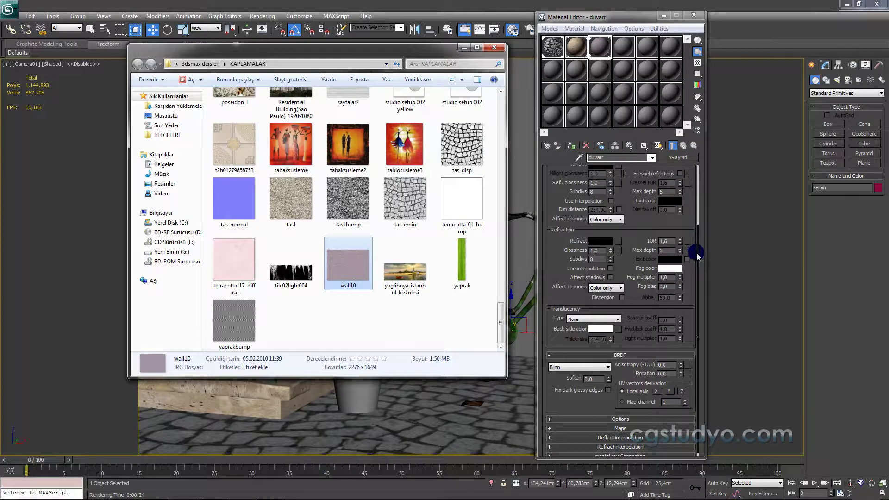
pyautogui.click(630, 428)
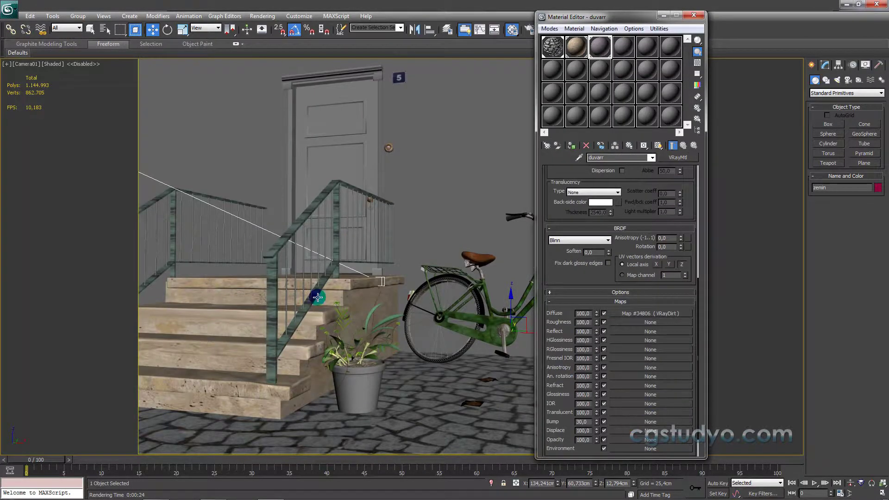
# Step: Copy the unoccluded colour map and paste it into duvarr's Bump channel
pyautogui.click(673, 315)
pyautogui.rightClick(659, 348)
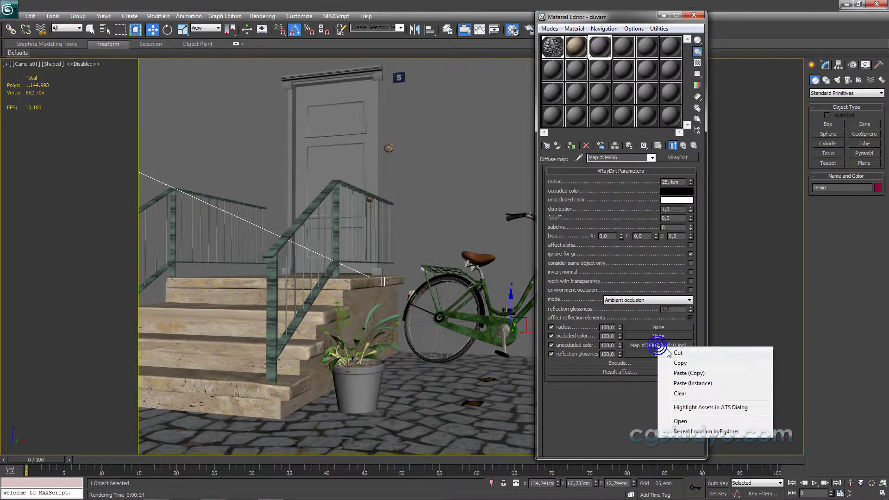
pyautogui.click(665, 364)
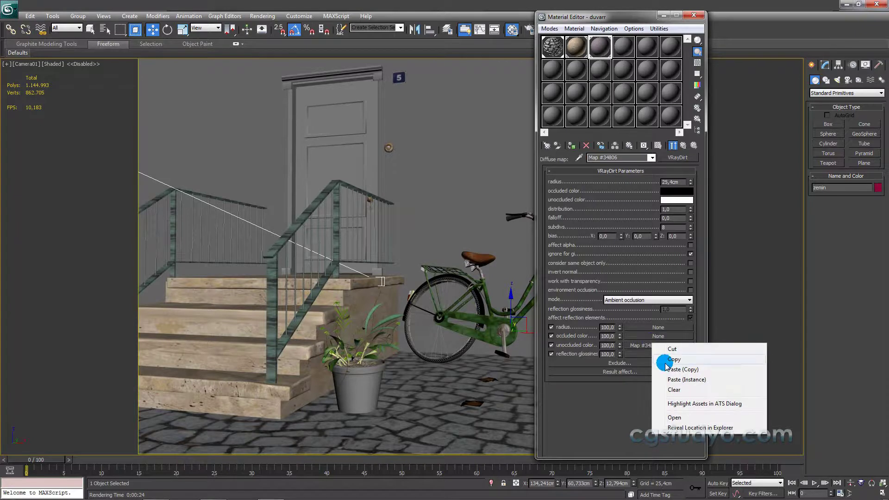
pyautogui.click(671, 369)
pyautogui.click(683, 147)
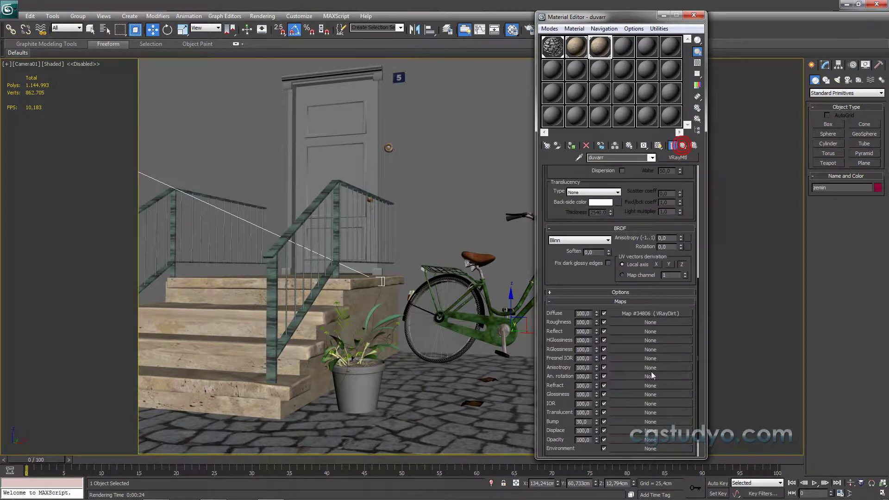
pyautogui.rightClick(622, 422)
pyautogui.click(642, 432)
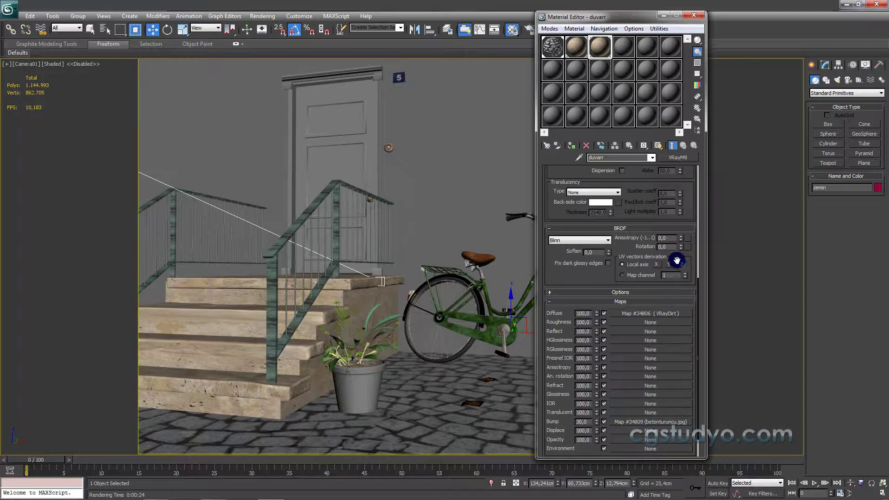
# Step: Name the diffuse dirt map duvar and apply duvarr to the wall plane Plane02
pyautogui.click(673, 314)
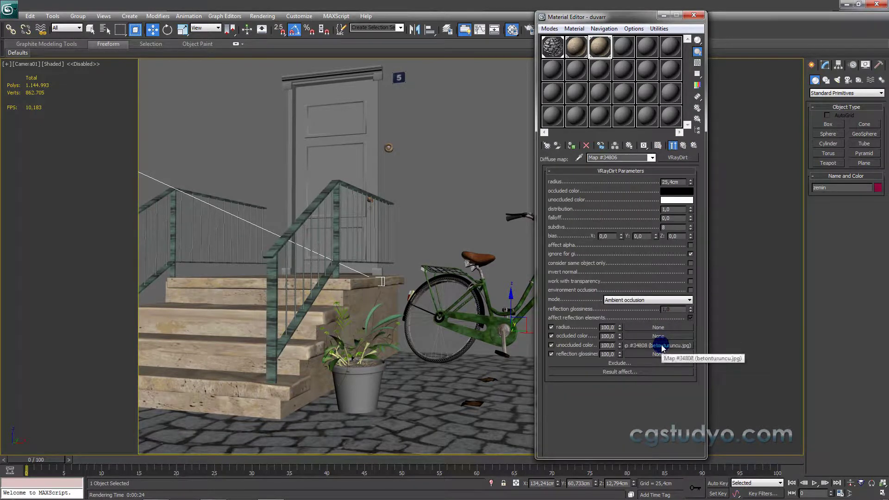
pyautogui.click(574, 51)
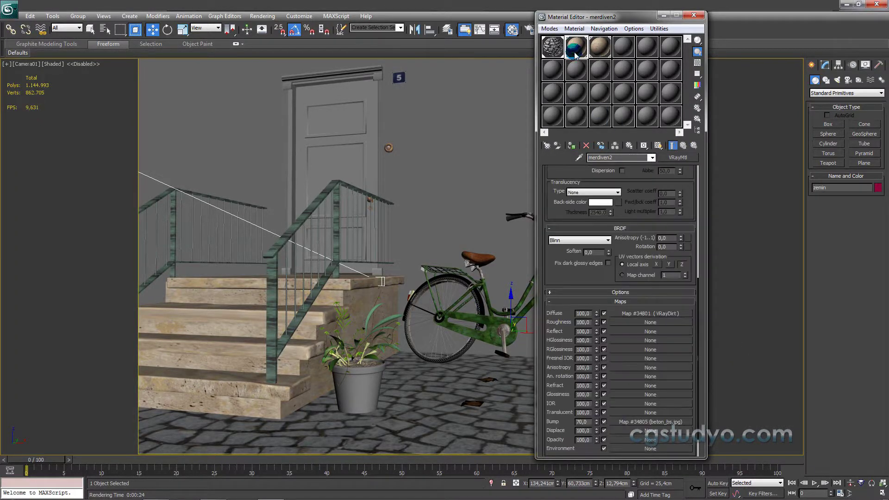
pyautogui.click(599, 49)
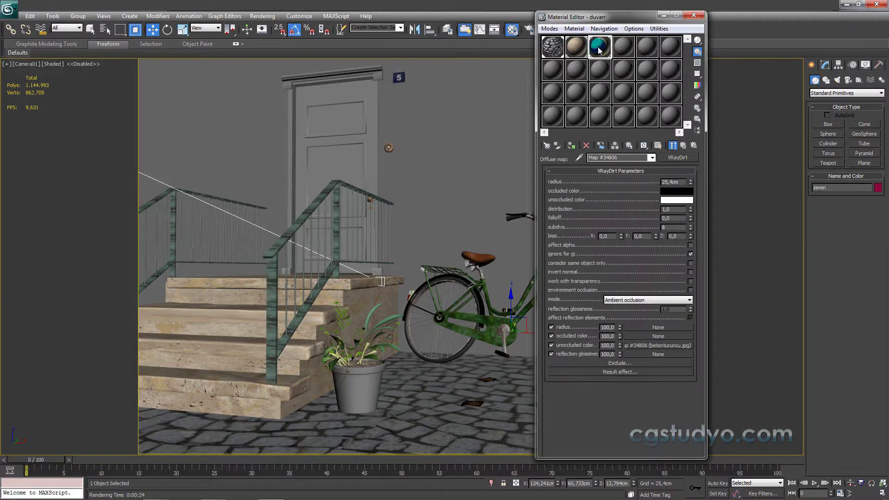
pyautogui.moveTo(599, 51)
pyautogui.mouseDown()
pyautogui.moveTo(675, 127)
pyautogui.moveTo(634, 151)
pyautogui.mouseUp()
pyautogui.moveTo(577, 48); pyautogui.dragTo(598, 48)
pyautogui.moveTo(599, 164); pyautogui.dragTo(572, 163)
pyautogui.write('duvar')
pyautogui.click(460, 100)
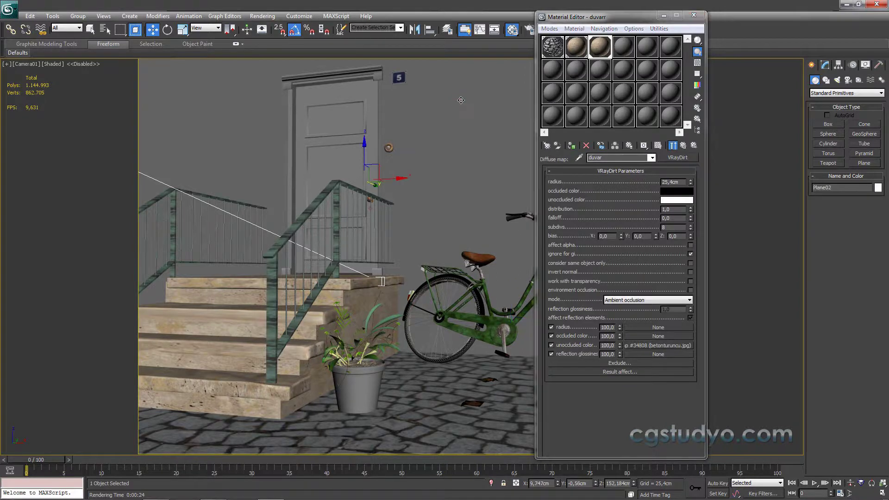
pyautogui.moveTo(534, 88); pyautogui.dragTo(533, 88)
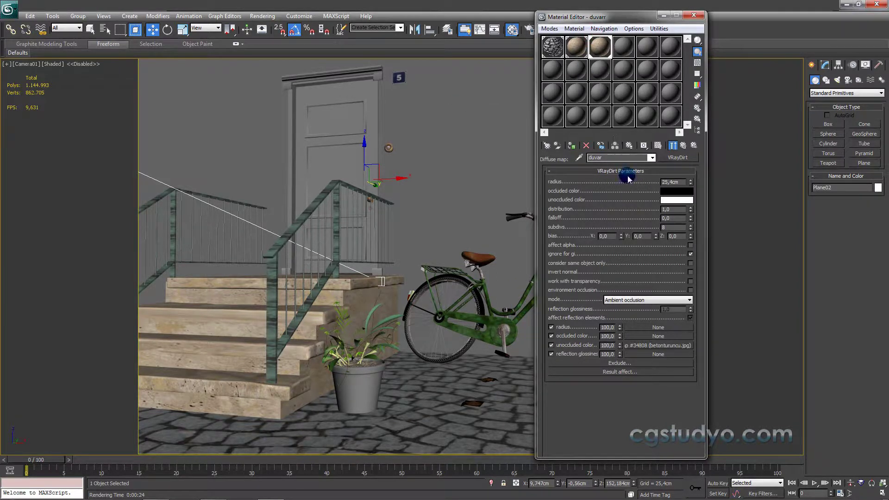
# Step: Load wall10.jpg into duvarr's unoccluded colour and Bump slots
pyautogui.click(164, 494)
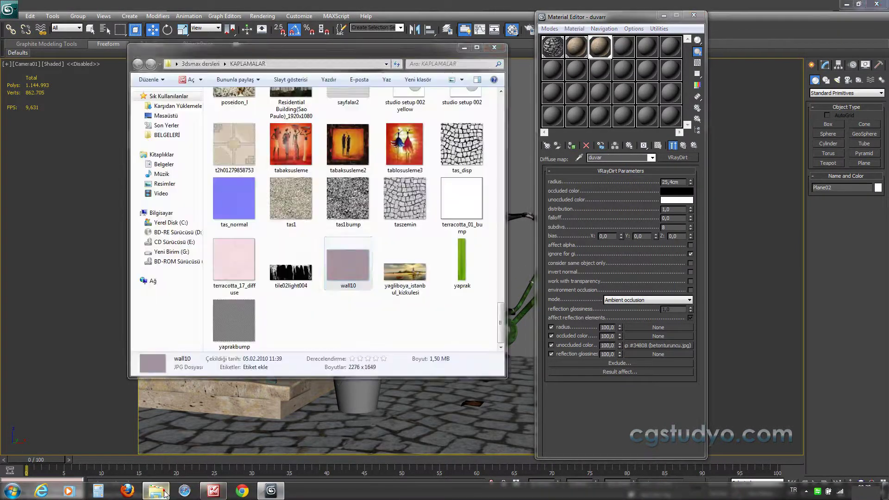
pyautogui.moveTo(351, 270); pyautogui.dragTo(640, 332)
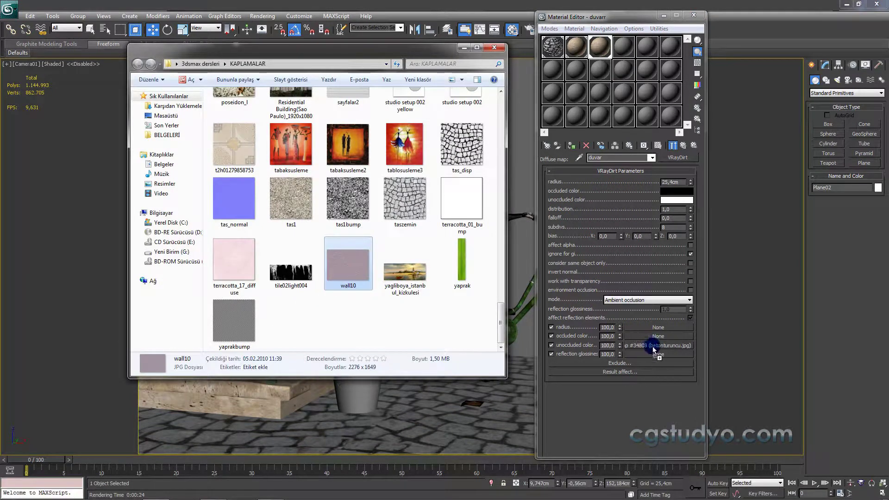
pyautogui.click(684, 145)
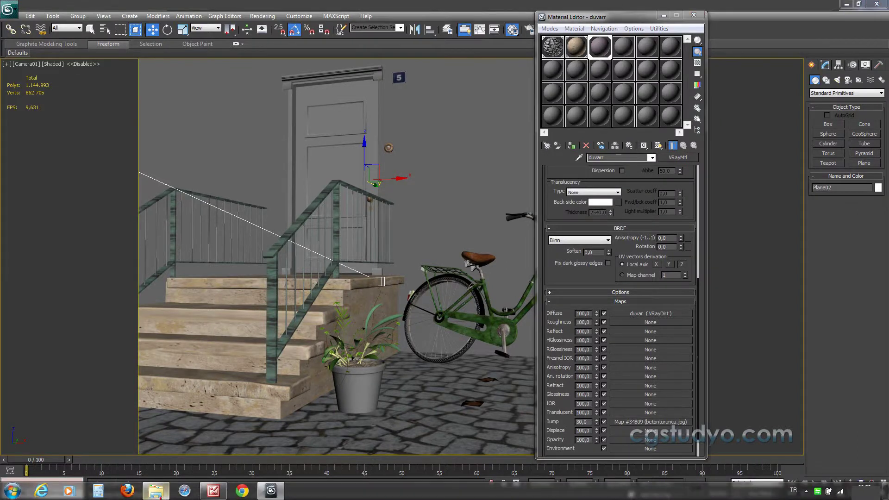
pyautogui.click(161, 494)
pyautogui.moveTo(348, 266); pyautogui.dragTo(637, 422)
pyautogui.click(464, 47)
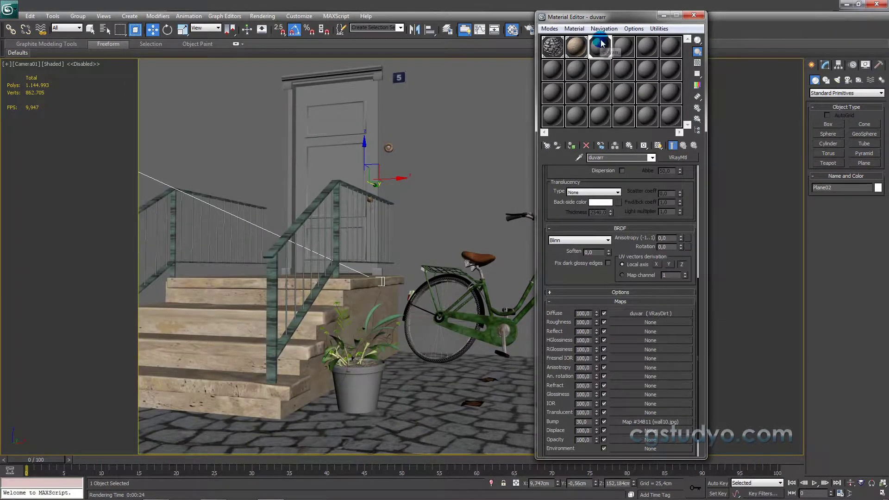
# Step: Display the wall10 texture in the viewport and check the purple wall
pyautogui.click(638, 314)
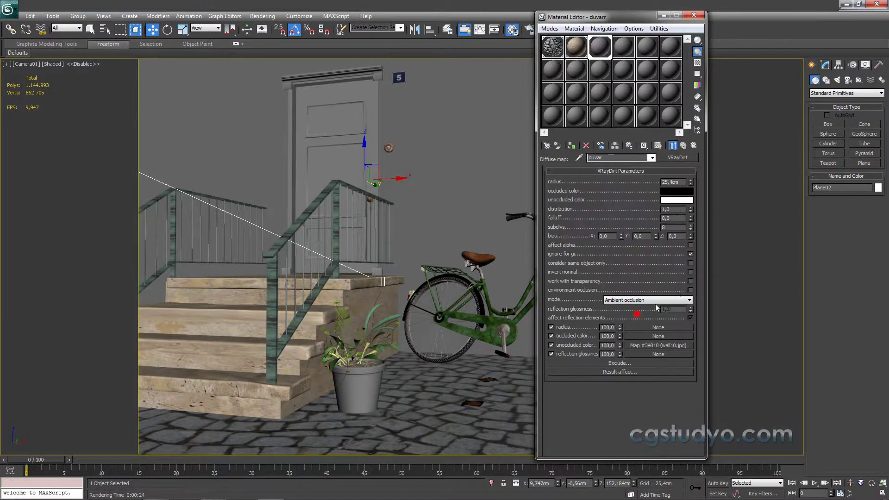
pyautogui.click(658, 345)
pyautogui.click(659, 145)
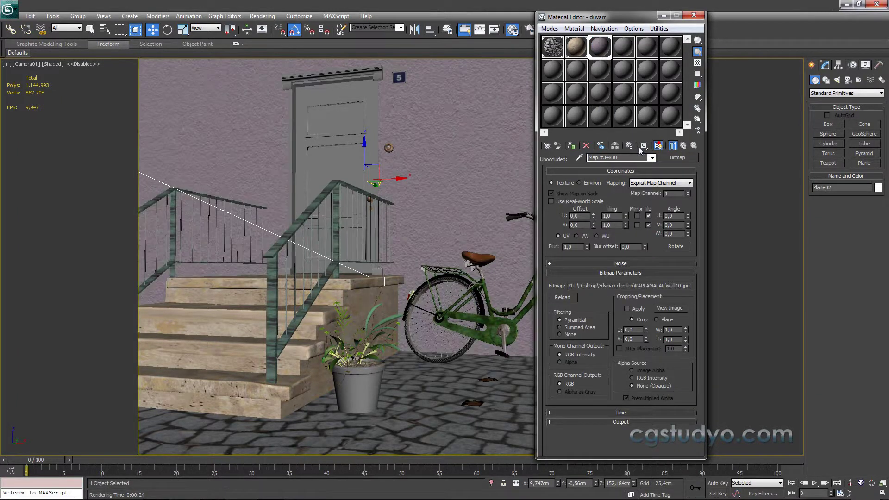
pyautogui.click(694, 15)
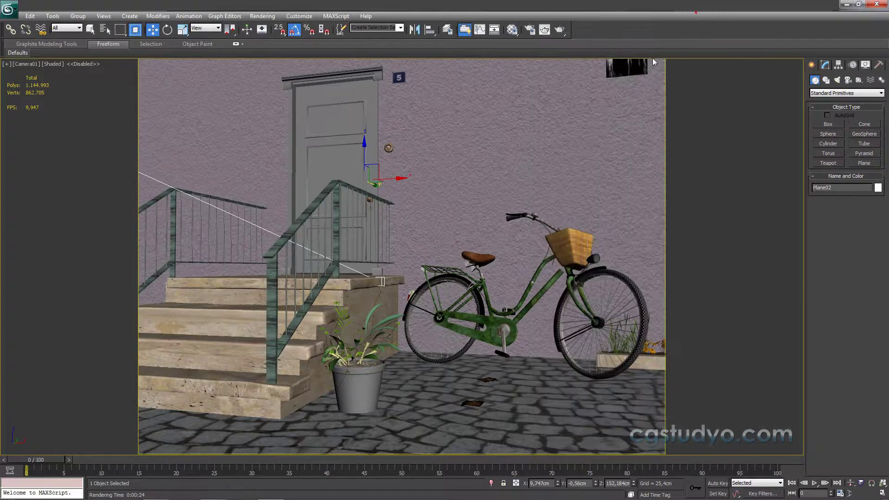
pyautogui.click(488, 120)
pyautogui.press('m')
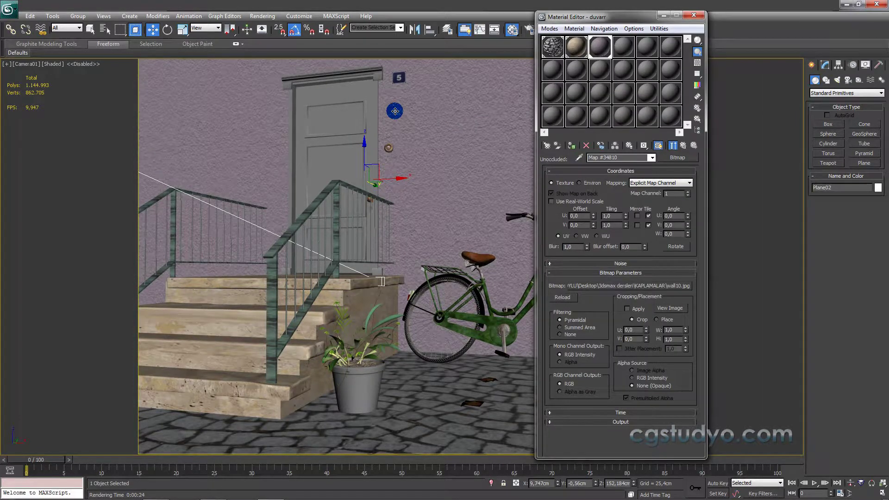
pyautogui.click(623, 48)
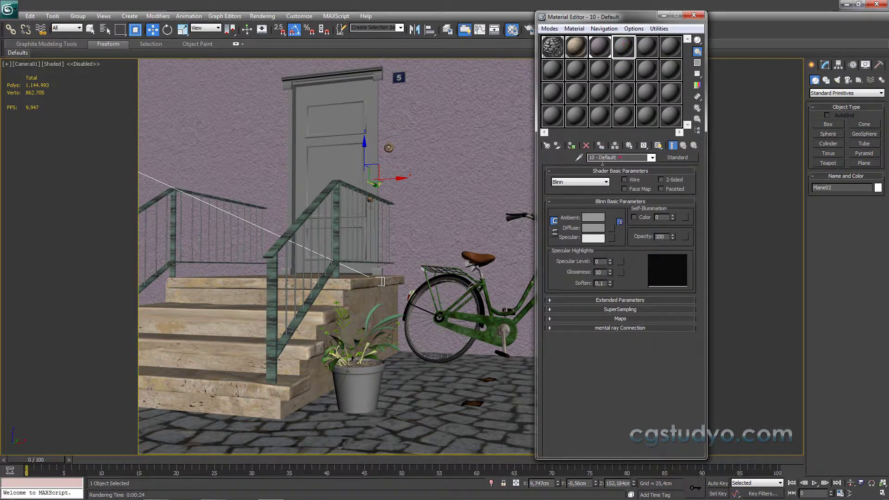
# Step: Make the new material a VRayMtl named kapi
pyautogui.click(677, 157)
pyautogui.doubleClick(223, 199)
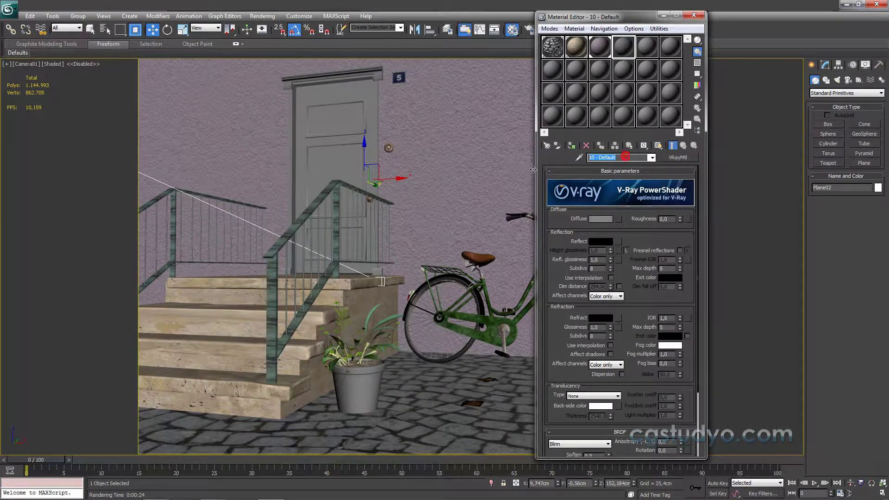
pyautogui.write('kai')
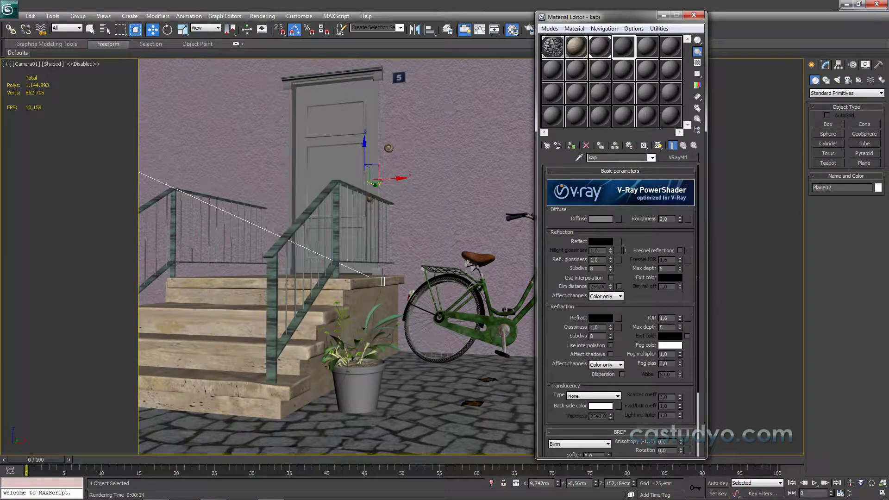
# Step: Give kapi a VRayDirt diffuse with PlywoodPainted0039_1_L.jpg as unoccluded colour
pyautogui.click(618, 218)
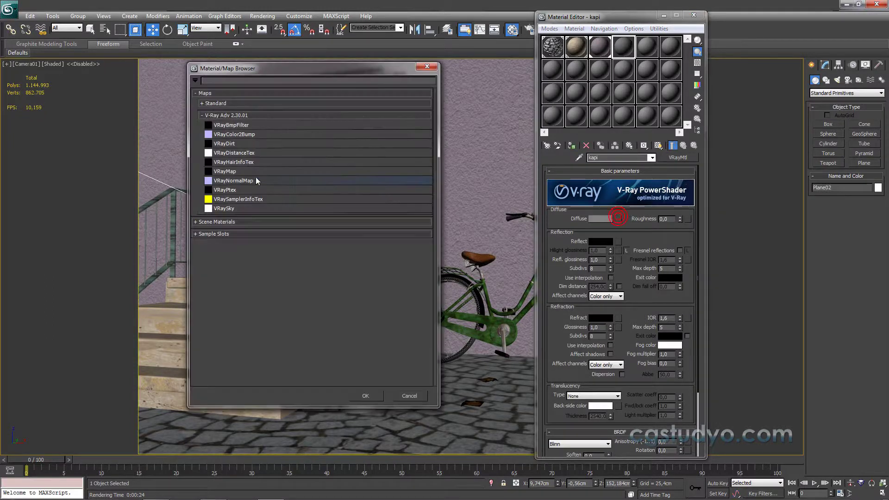
pyautogui.doubleClick(228, 144)
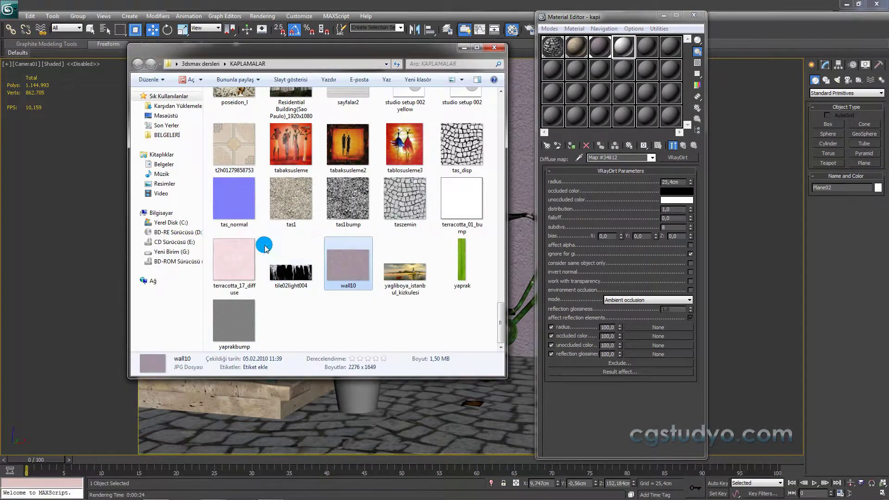
pyautogui.click(289, 199)
pyautogui.scroll(3, 286, 194)
pyautogui.click(457, 171)
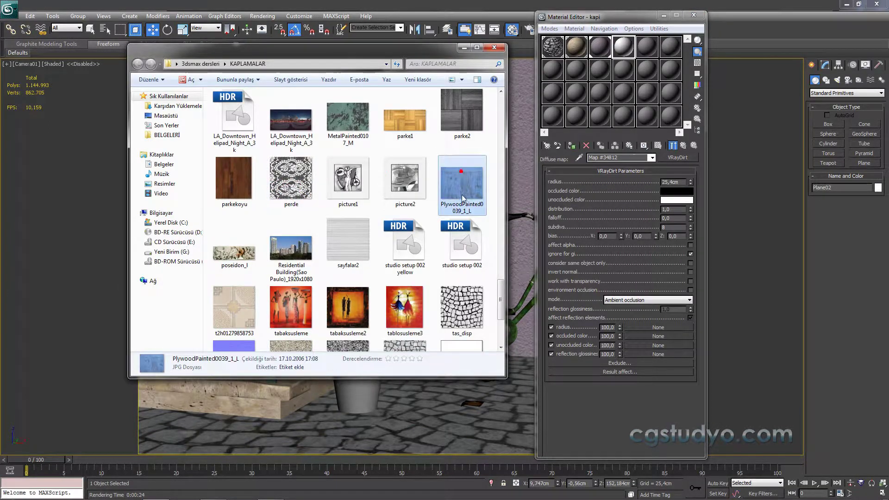
pyautogui.moveTo(462, 187)
pyautogui.mouseDown()
pyautogui.moveTo(637, 223)
pyautogui.moveTo(663, 343)
pyautogui.mouseUp()
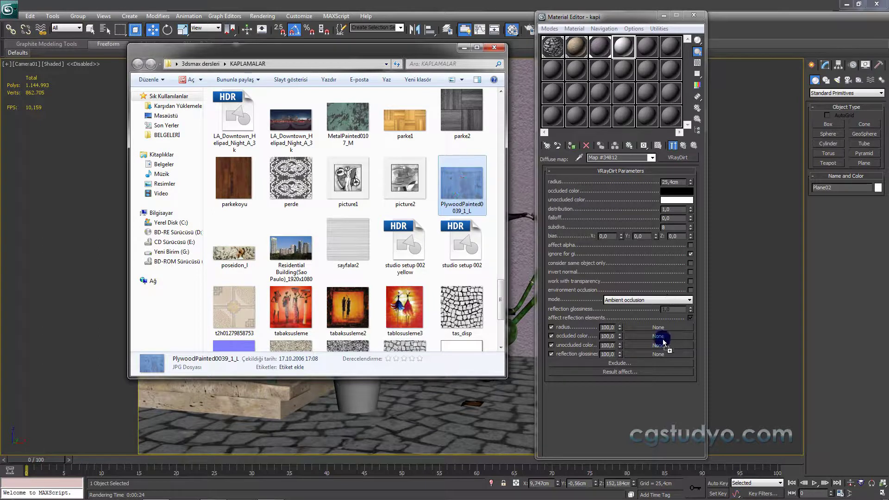
pyautogui.click(465, 48)
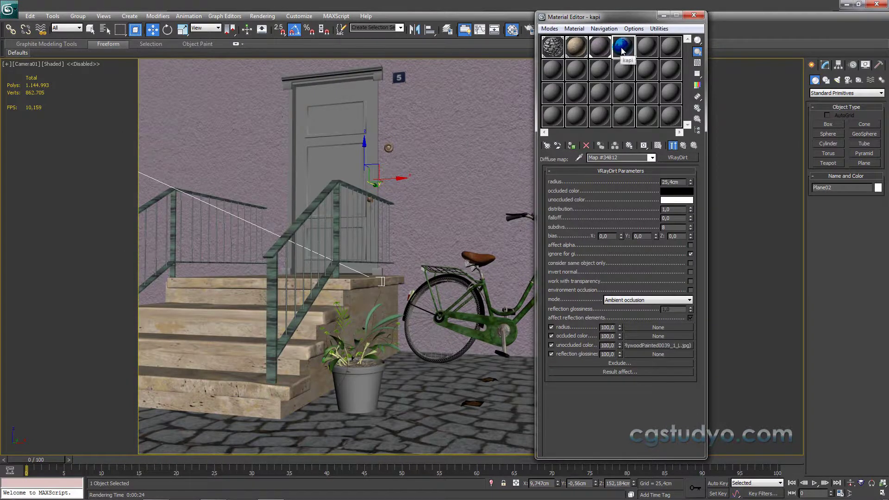
# Step: Assign the material to the door, accepting the rename to kapi2
pyautogui.click(683, 145)
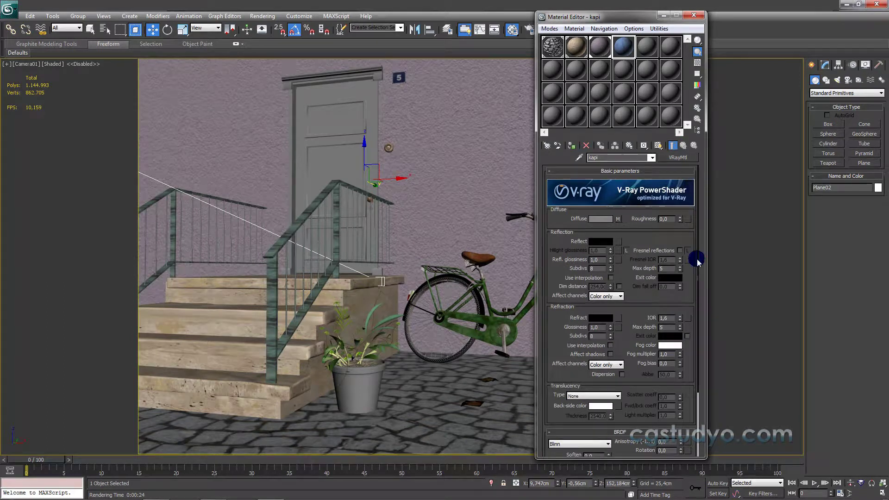
pyautogui.moveTo(698, 264); pyautogui.dragTo(698, 261)
pyautogui.click(688, 366)
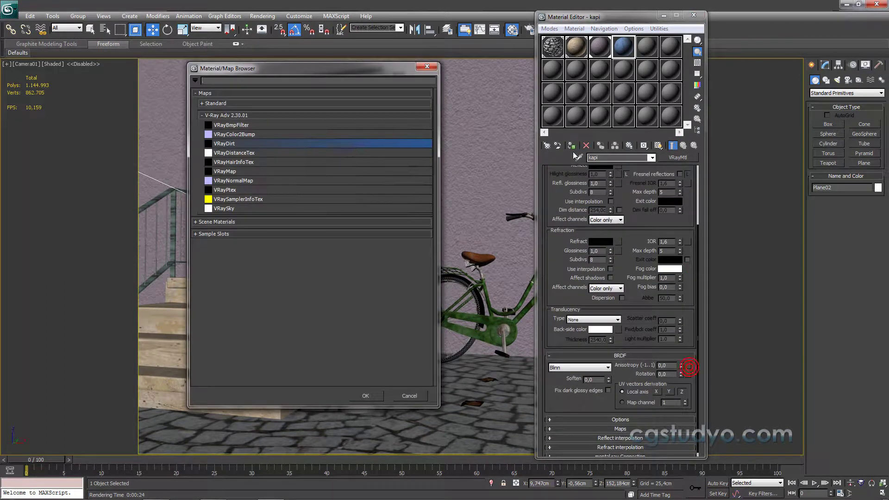
pyautogui.click(431, 69)
pyautogui.scroll(3, 696, 300)
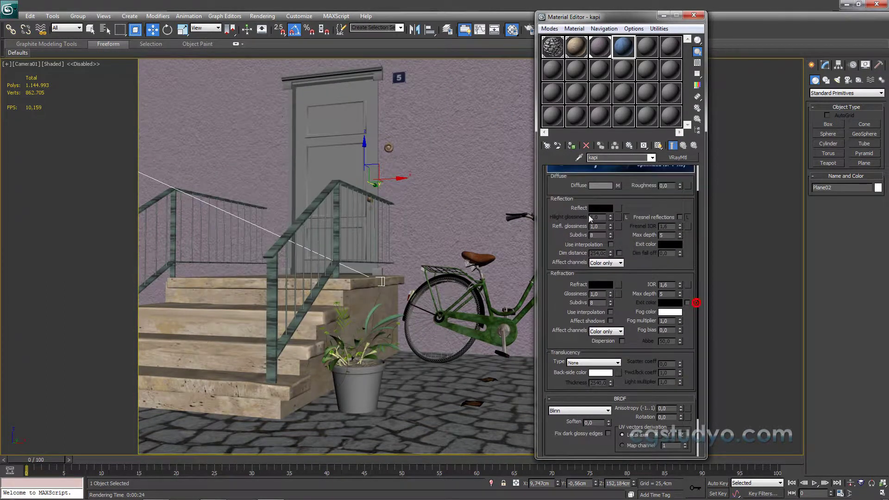
pyautogui.moveTo(698, 277)
pyautogui.mouseDown()
pyautogui.moveTo(630, 56)
pyautogui.moveTo(370, 110)
pyautogui.mouseUp()
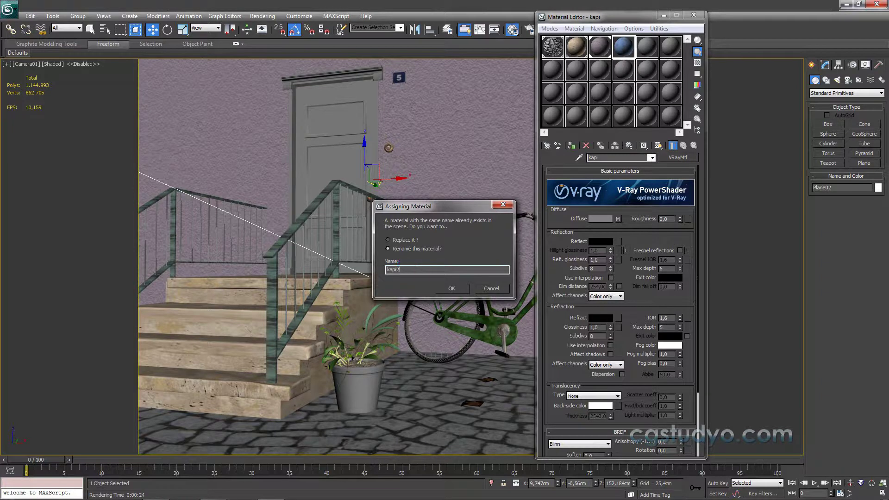
pyautogui.press('Return')
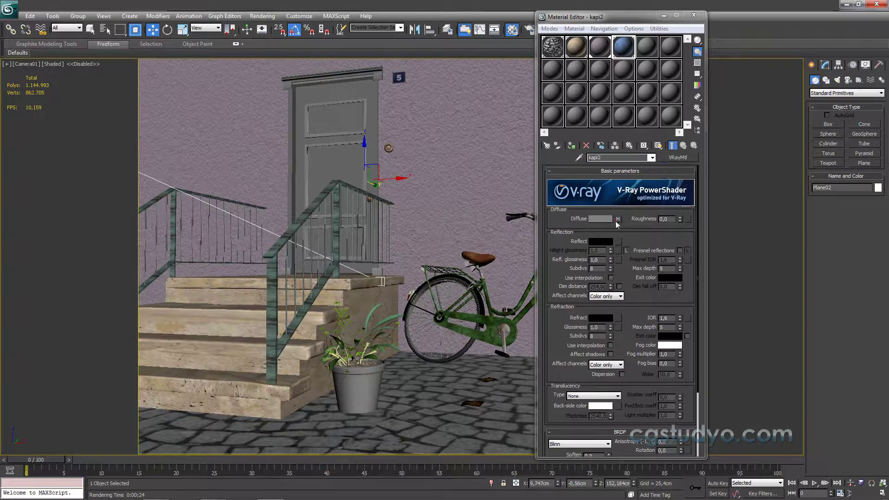
# Step: Show the plywood texture in the viewport and apply kapi2 to the door lintel
pyautogui.click(617, 220)
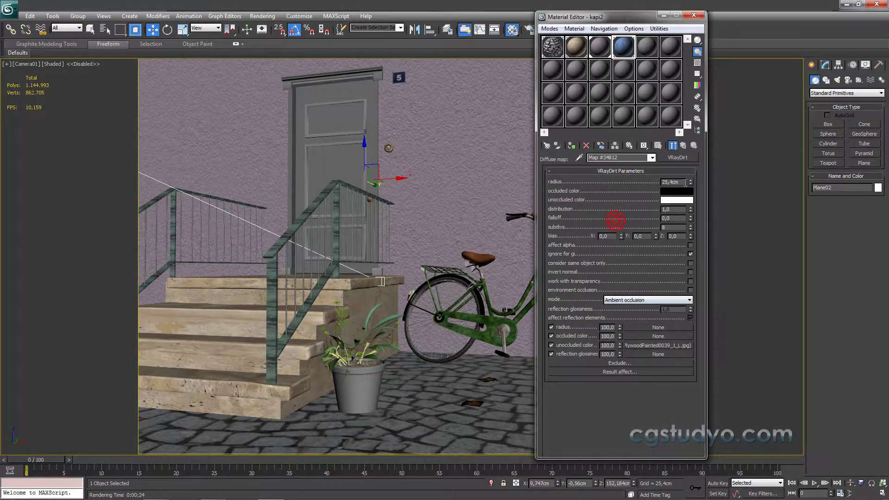
pyautogui.click(634, 345)
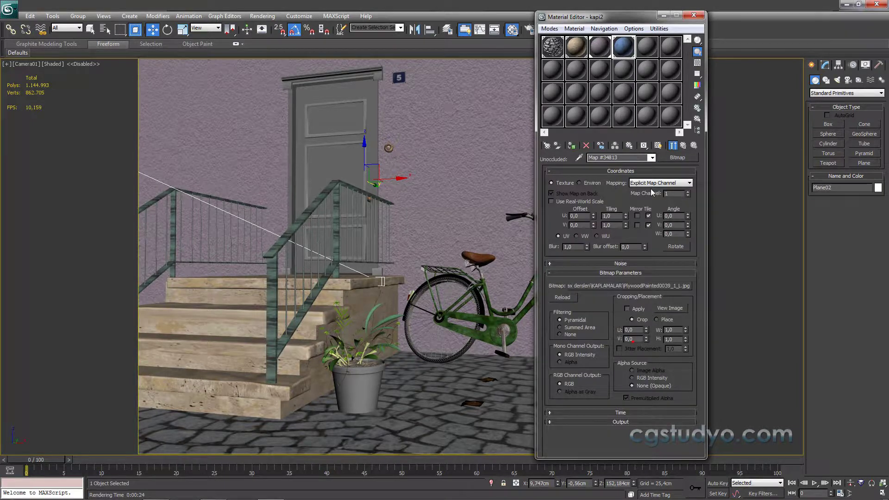
pyautogui.click(659, 146)
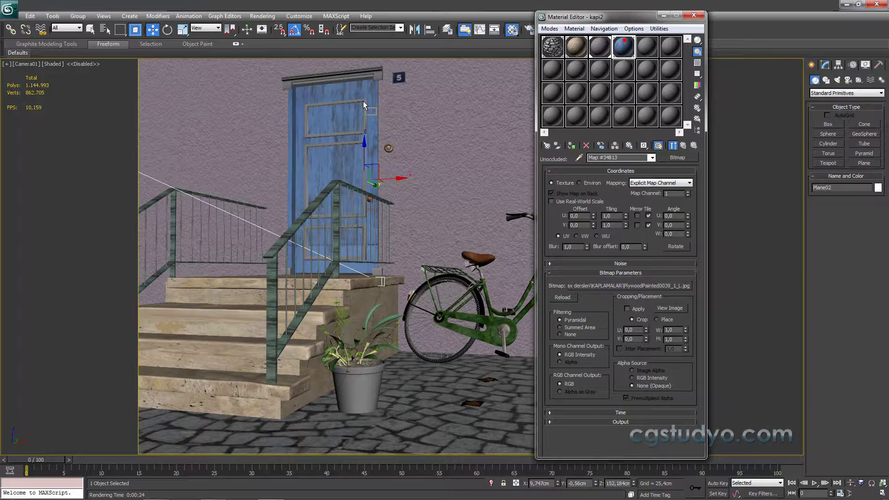
pyautogui.click(623, 42)
pyautogui.moveTo(605, 57); pyautogui.dragTo(334, 76)
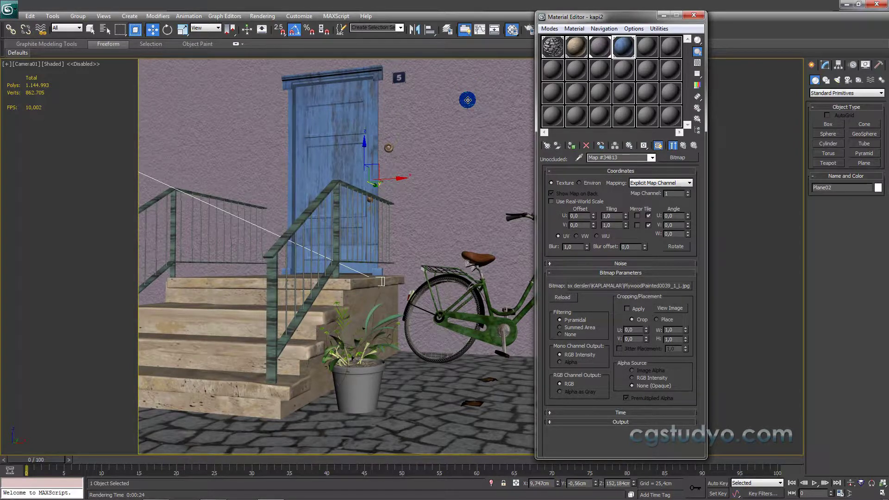
pyautogui.press('p')
pyautogui.scroll(5, 367, 234)
pyautogui.scroll(3, 367, 234)
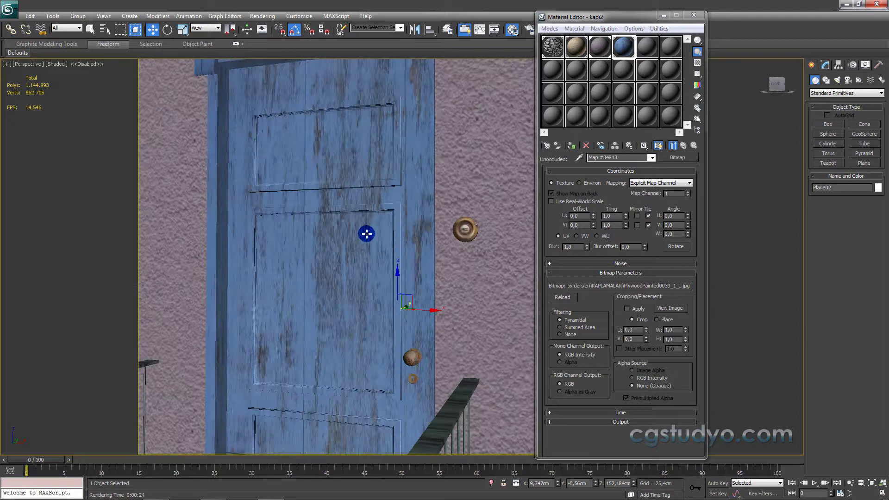
pyautogui.scroll(1, 367, 234)
pyautogui.scroll(2, 385, 294)
pyautogui.scroll(2, 389, 304)
pyautogui.scroll(2, 316, 249)
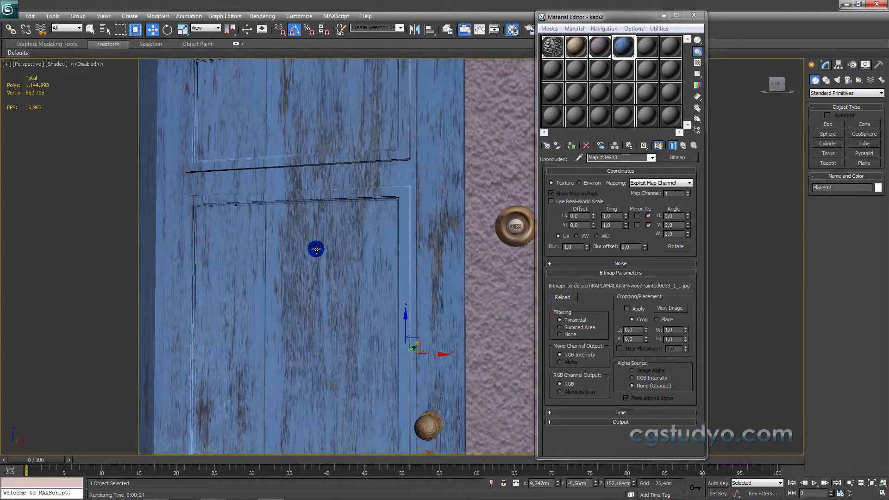
pyautogui.scroll(-3, 316, 249)
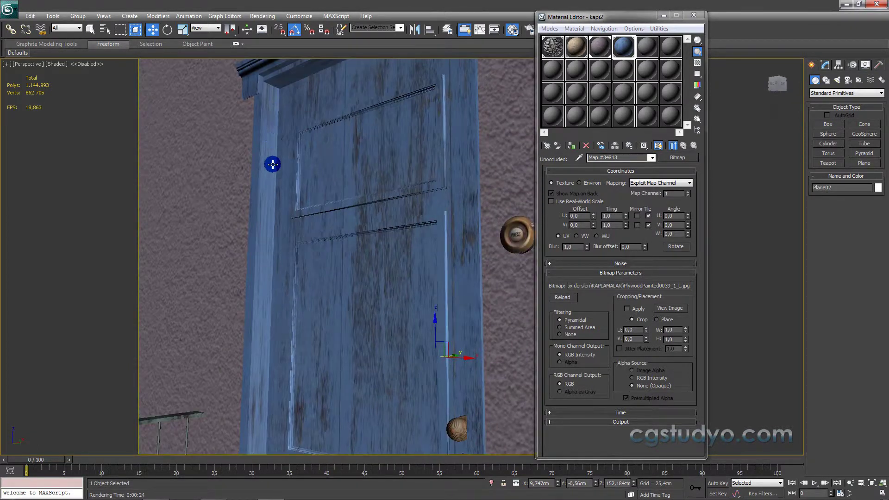
pyautogui.moveTo(258, 301)
pyautogui.keyDown('alt'); pyautogui.mouseDown(button='middle')
pyautogui.moveTo(280, 405)
pyautogui.moveTo(306, 144)
pyautogui.mouseUp(button='middle'); pyautogui.keyUp('alt')
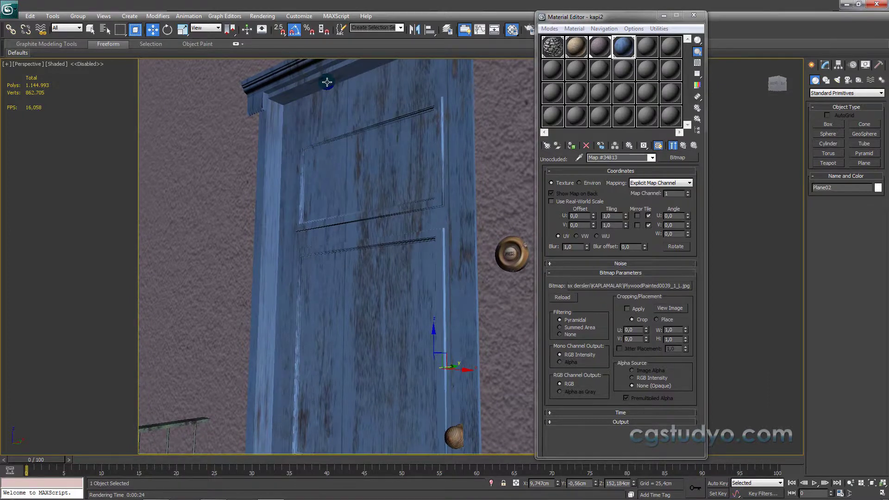
pyautogui.keyDown('alt'); pyautogui.moveTo(361, 79); pyautogui.dragTo(218, 418, button='middle'); pyautogui.keyUp('alt')
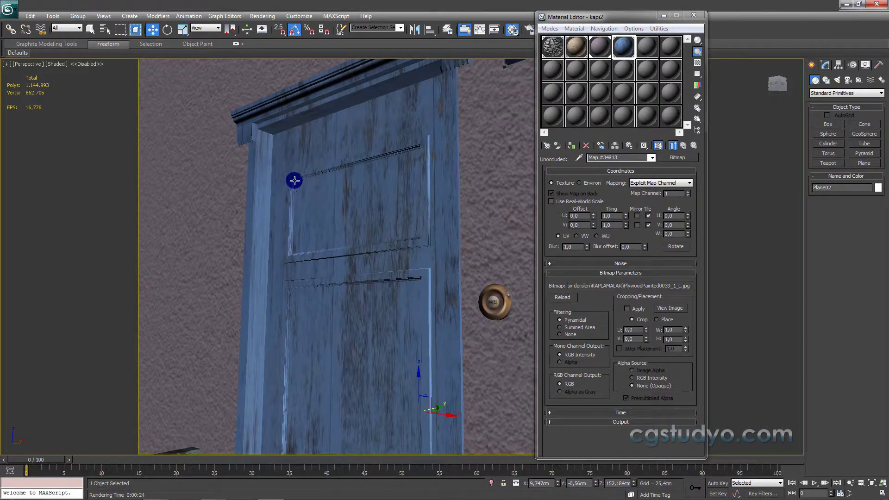
pyautogui.moveTo(474, 204)
pyautogui.keyDown('alt'); pyautogui.mouseDown(button='middle')
pyautogui.moveTo(455, 116)
pyautogui.moveTo(240, 283)
pyautogui.moveTo(359, 190)
pyautogui.mouseUp(button='middle'); pyautogui.keyUp('alt')
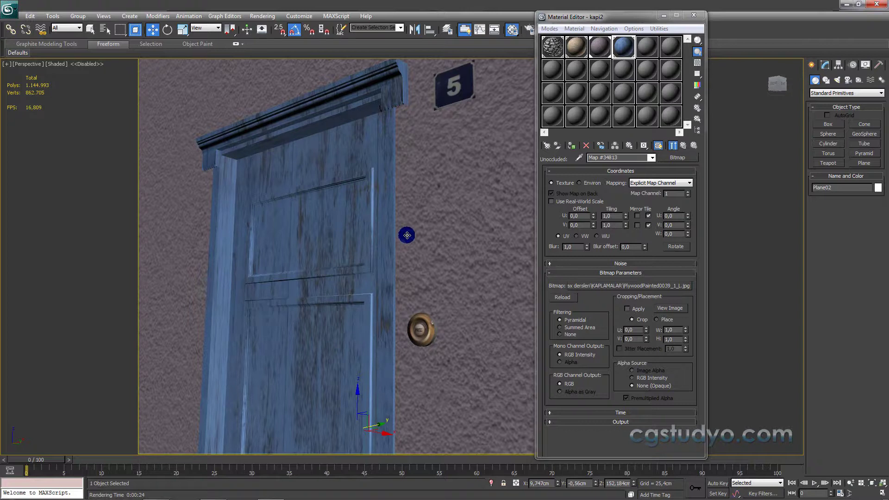
pyautogui.moveTo(407, 234)
pyautogui.keyDown('alt'); pyautogui.mouseDown(button='middle')
pyautogui.moveTo(436, 169)
pyautogui.moveTo(417, 156)
pyautogui.moveTo(424, 138)
pyautogui.moveTo(417, 264)
pyautogui.mouseUp(button='middle'); pyautogui.keyUp('alt')
pyautogui.moveTo(397, 90)
pyautogui.keyDown('alt'); pyautogui.mouseDown(button='middle')
pyautogui.moveTo(393, 169)
pyautogui.moveTo(407, 203)
pyautogui.moveTo(403, 236)
pyautogui.mouseUp(button='middle'); pyautogui.keyUp('alt')
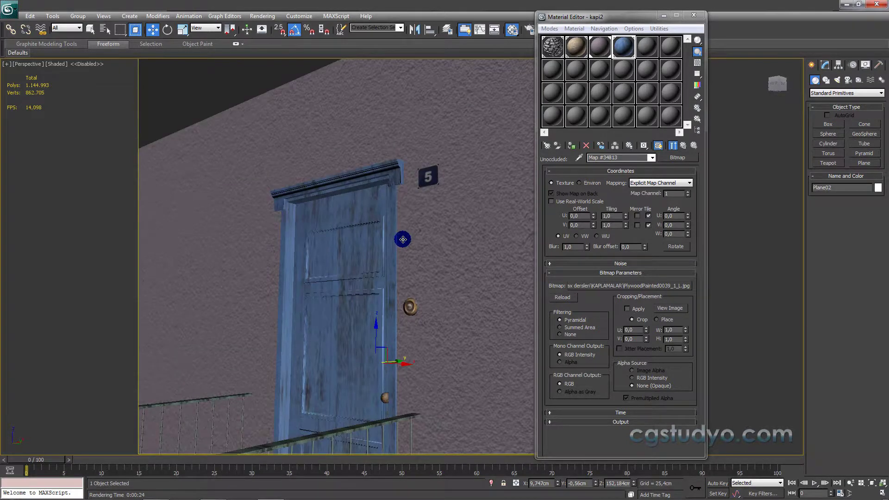
pyautogui.press('c')
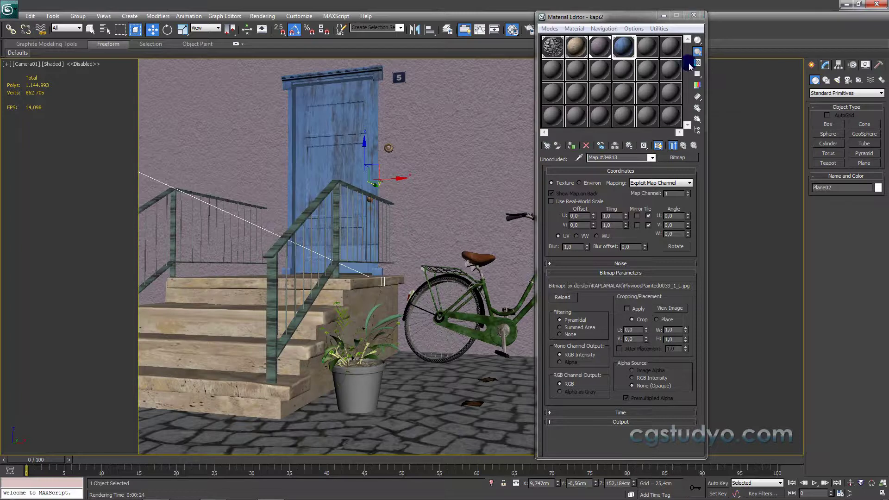
# Step: Close the Material Editor and render the camera view with V-Ray
pyautogui.click(683, 146)
pyautogui.click(683, 146)
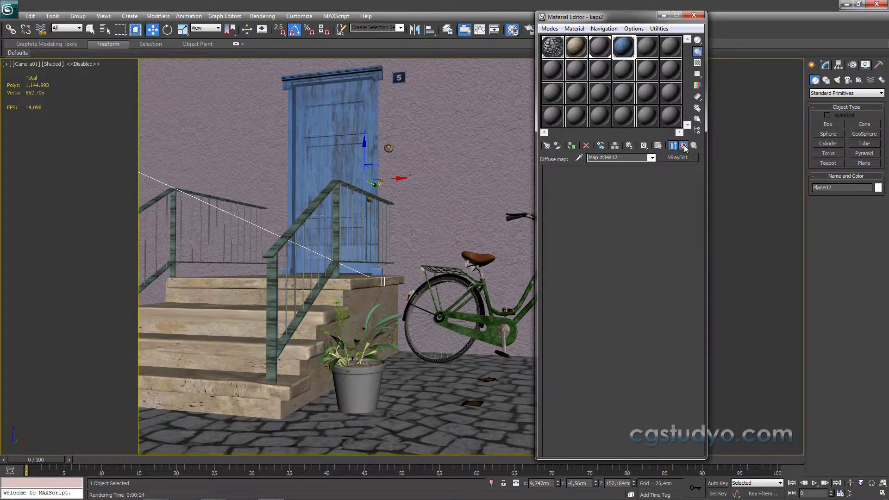
pyautogui.click(694, 16)
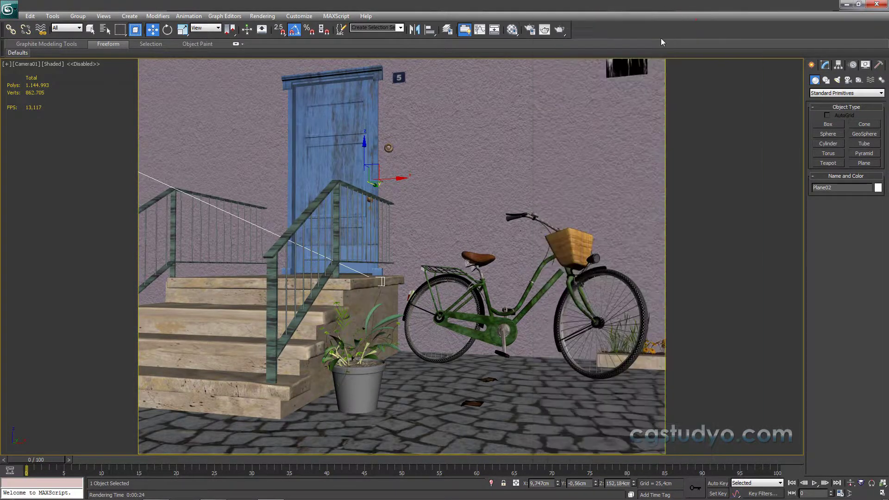
pyautogui.click(262, 16)
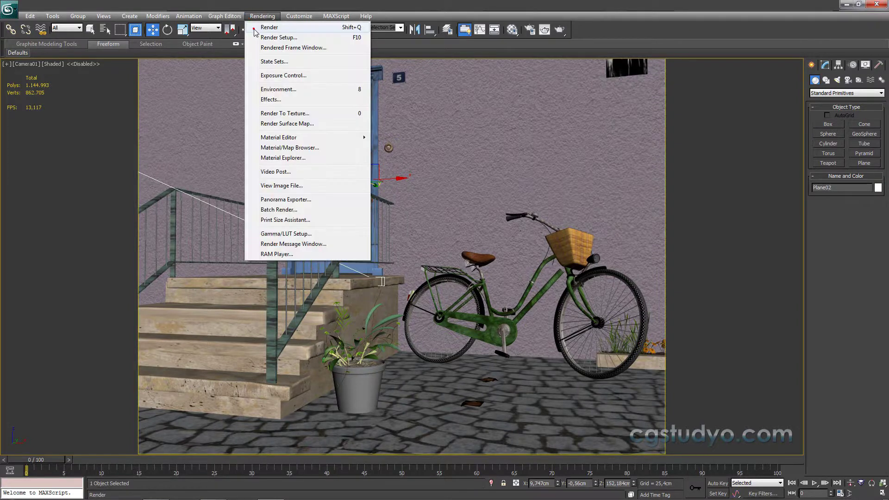
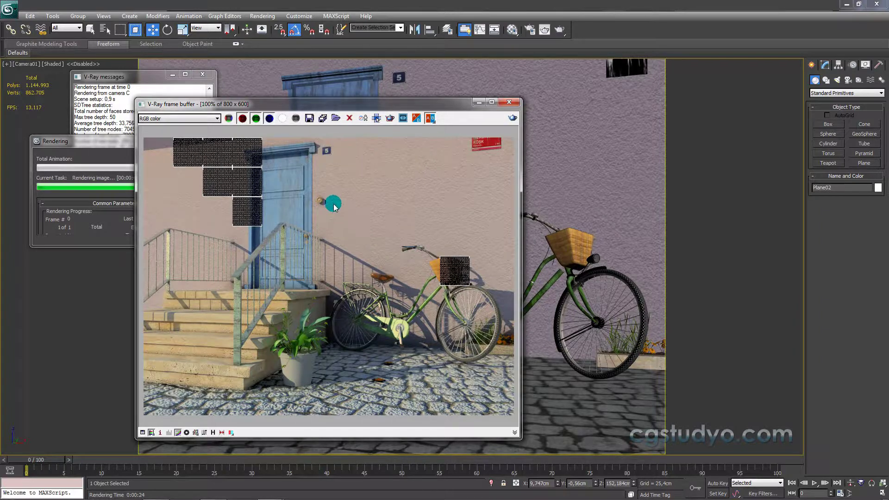
# Step: Zoom in on the house number and door area, then back out to the whole render
pyautogui.keyDown('ctrl'); pyautogui.click(323, 147); pyautogui.keyUp('ctrl')
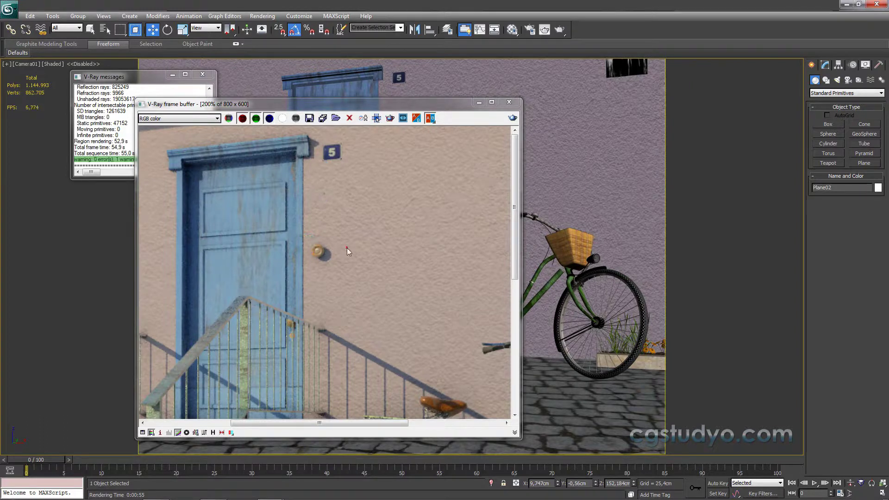
pyautogui.doubleClick(270, 242)
pyautogui.keyDown('ctrl'); pyautogui.click(278, 186); pyautogui.keyUp('ctrl')
pyautogui.keyDown('ctrl'); pyautogui.rightClick(349, 345); pyautogui.keyUp('ctrl')
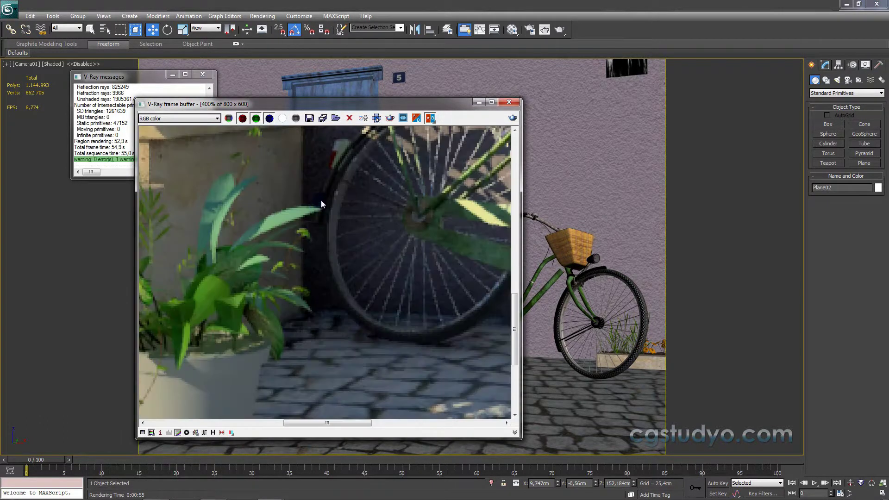
pyautogui.doubleClick(334, 158)
# Step: Magnify the railing's shadow on the wall and steps, then return to the full render
pyautogui.keyDown('ctrl'); pyautogui.click(317, 246); pyautogui.keyUp('ctrl')
pyautogui.keyDown('ctrl'); pyautogui.rightClick(341, 192); pyautogui.keyUp('ctrl')
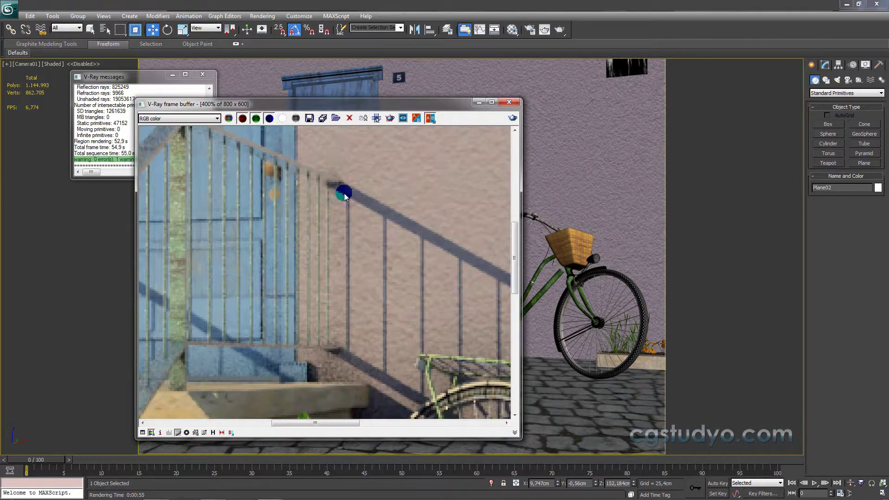
pyautogui.doubleClick(334, 257)
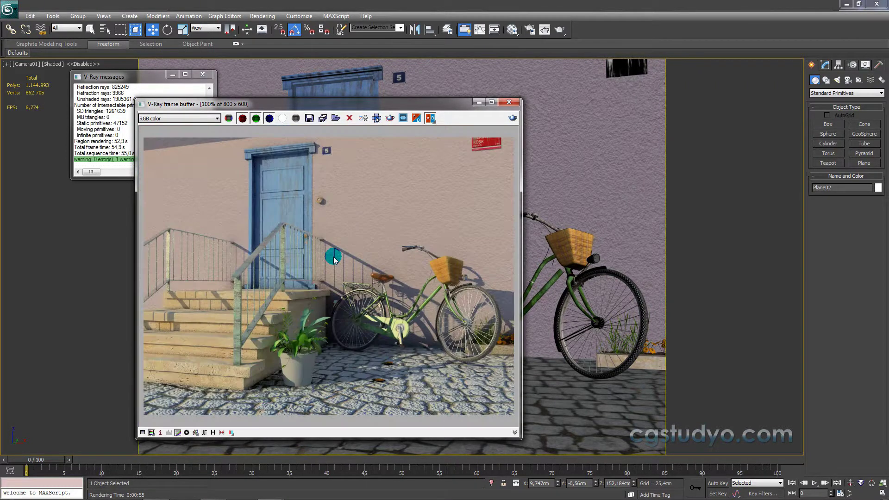
pyautogui.keyDown('ctrl'); pyautogui.click(323, 287); pyautogui.keyUp('ctrl')
pyautogui.keyDown('ctrl'); pyautogui.click(312, 274); pyautogui.keyUp('ctrl')
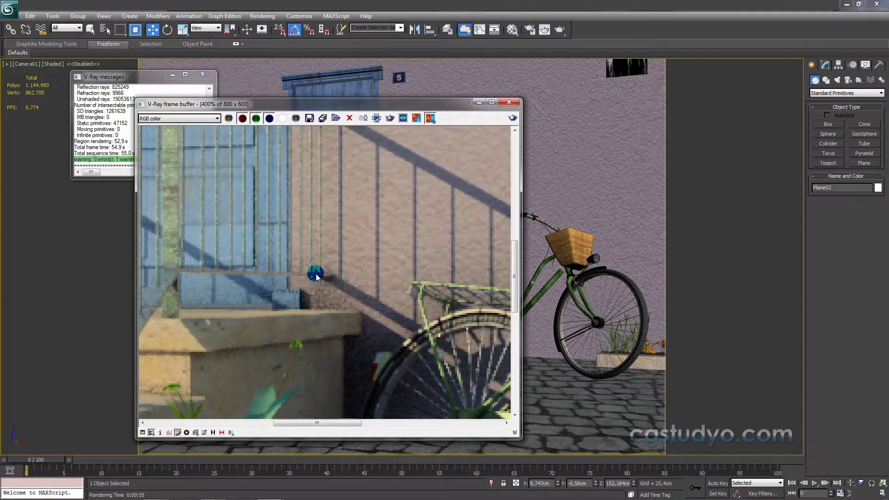
pyautogui.keyDown('ctrl'); pyautogui.rightClick(318, 258); pyautogui.keyUp('ctrl')
pyautogui.keyDown('ctrl'); pyautogui.click(310, 187); pyautogui.keyUp('ctrl')
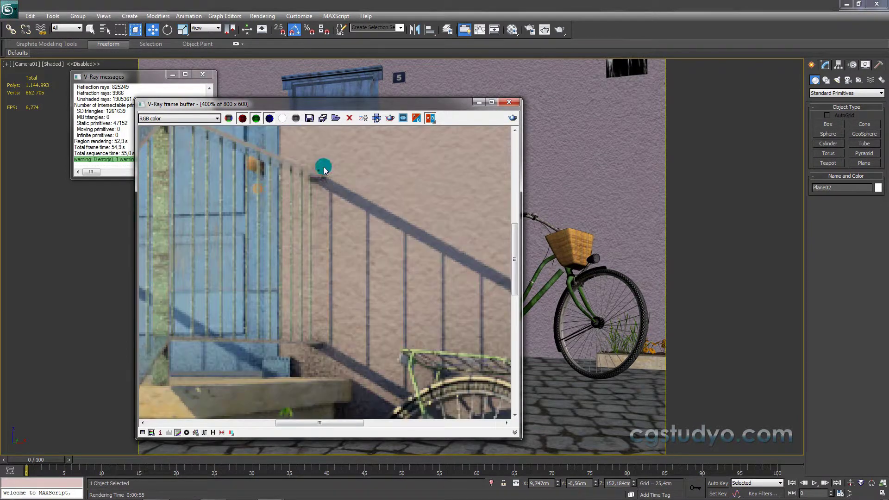
pyautogui.keyDown('ctrl'); pyautogui.rightClick(309, 341); pyautogui.keyUp('ctrl')
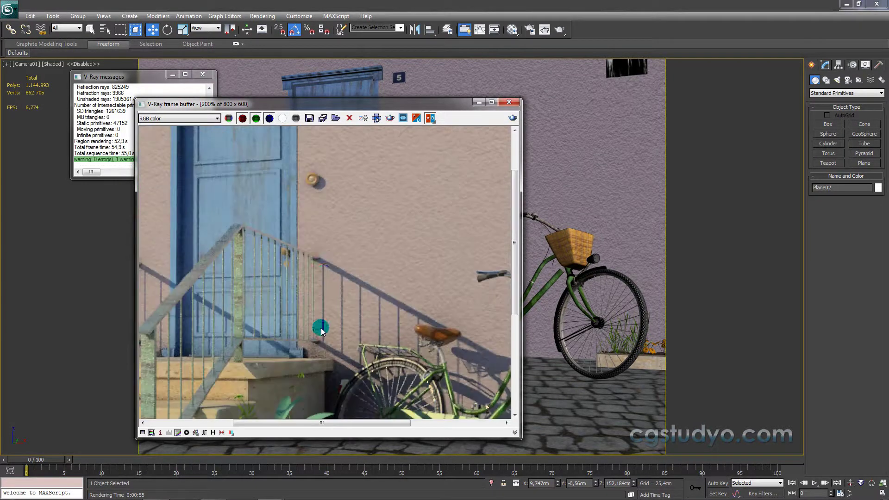
pyautogui.keyDown('ctrl'); pyautogui.rightClick(314, 346); pyautogui.keyUp('ctrl')
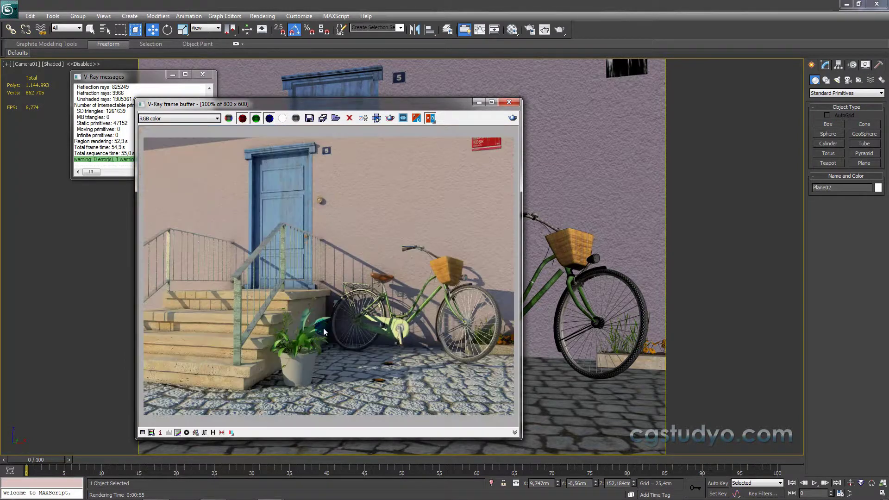
# Step: Zoom in tight on the door's top frame to inspect its contact shadow, then return to full view
pyautogui.keyDown('ctrl'); pyautogui.click(271, 176); pyautogui.keyUp('ctrl')
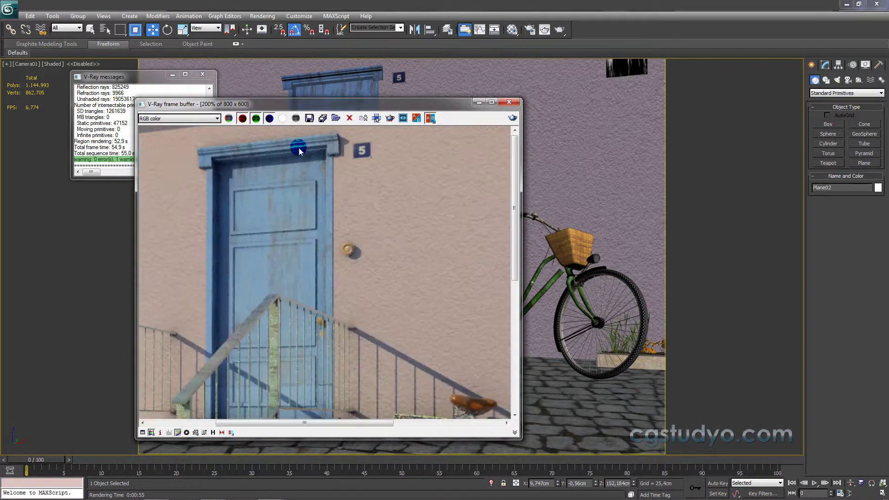
pyautogui.keyDown('ctrl'); pyautogui.click(323, 143); pyautogui.keyUp('ctrl')
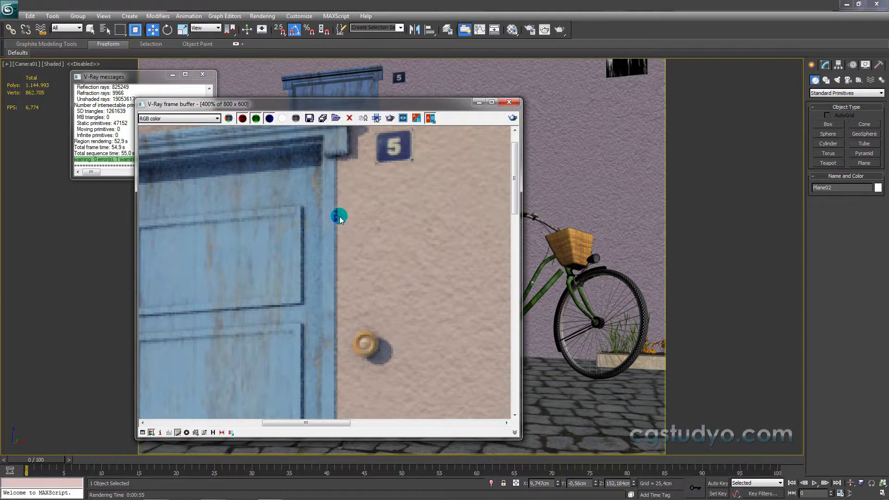
pyautogui.keyDown('ctrl'); pyautogui.rightClick(330, 185); pyautogui.keyUp('ctrl')
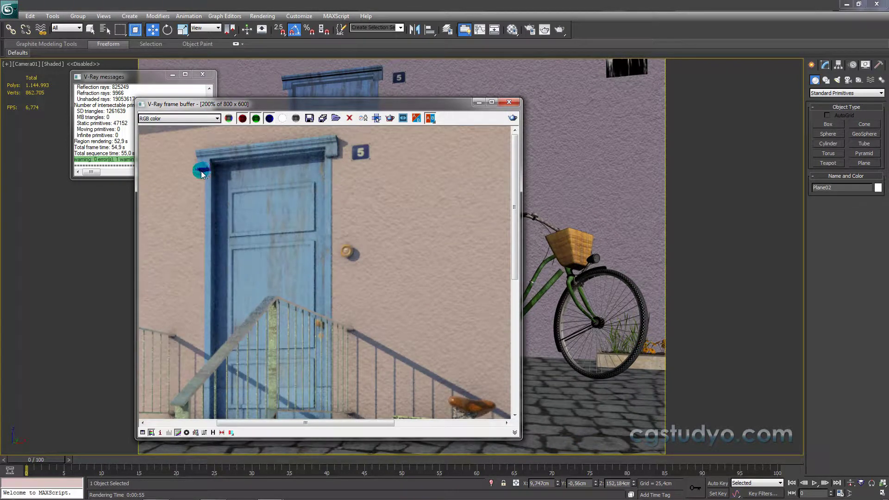
pyautogui.keyDown('ctrl'); pyautogui.rightClick(310, 135); pyautogui.keyUp('ctrl')
pyautogui.keyDown('ctrl'); pyautogui.click(257, 147); pyautogui.keyUp('ctrl')
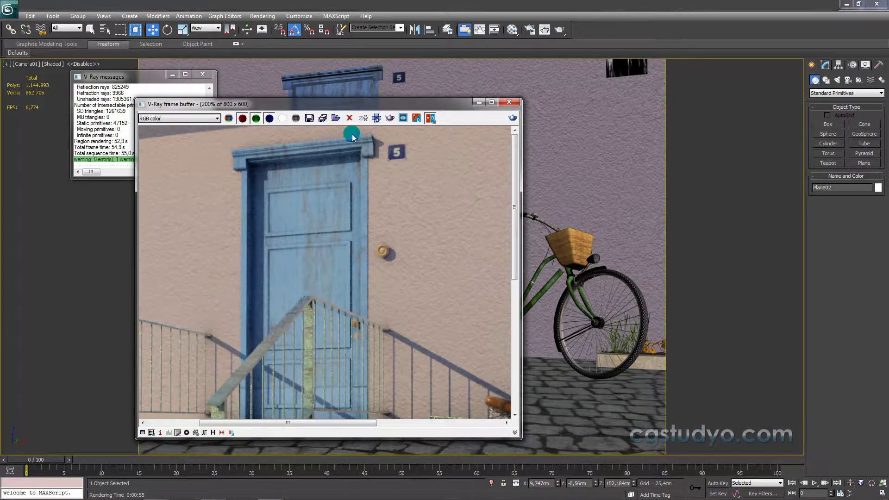
pyautogui.keyDown('ctrl'); pyautogui.rightClick(258, 193); pyautogui.keyUp('ctrl')
pyautogui.keyDown('ctrl'); pyautogui.click(244, 237); pyautogui.keyUp('ctrl')
pyautogui.keyDown('ctrl'); pyautogui.click(253, 174); pyautogui.keyUp('ctrl')
pyautogui.keyDown('ctrl'); pyautogui.rightClick(279, 139); pyautogui.keyUp('ctrl')
pyautogui.keyDown('ctrl'); pyautogui.click(278, 165); pyautogui.keyUp('ctrl')
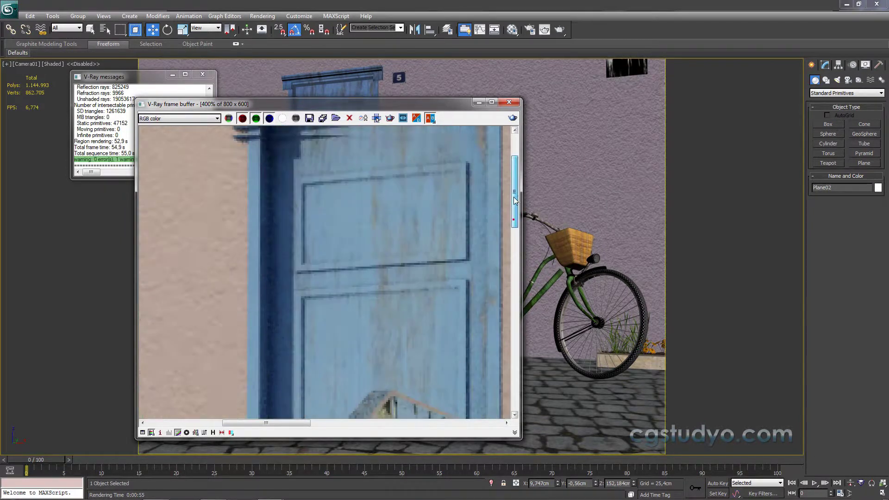
pyautogui.moveTo(514, 217); pyautogui.dragTo(514, 179)
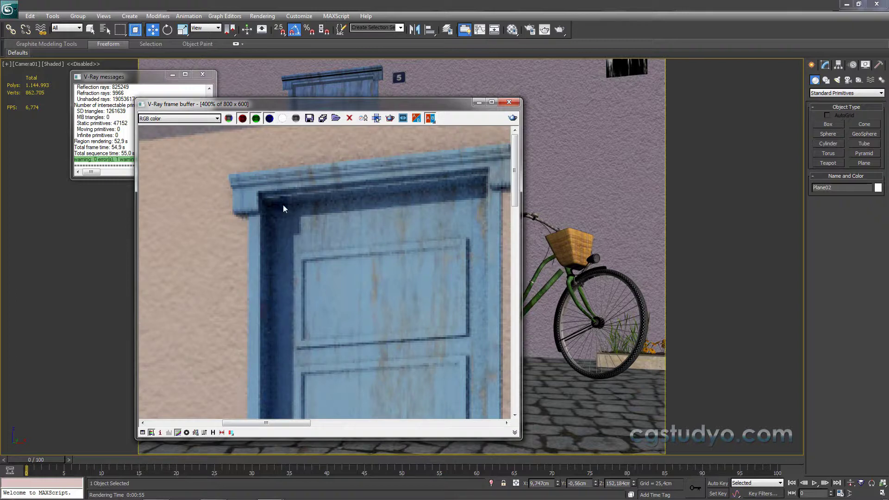
pyautogui.keyDown('ctrl'); pyautogui.rightClick(332, 224); pyautogui.keyUp('ctrl')
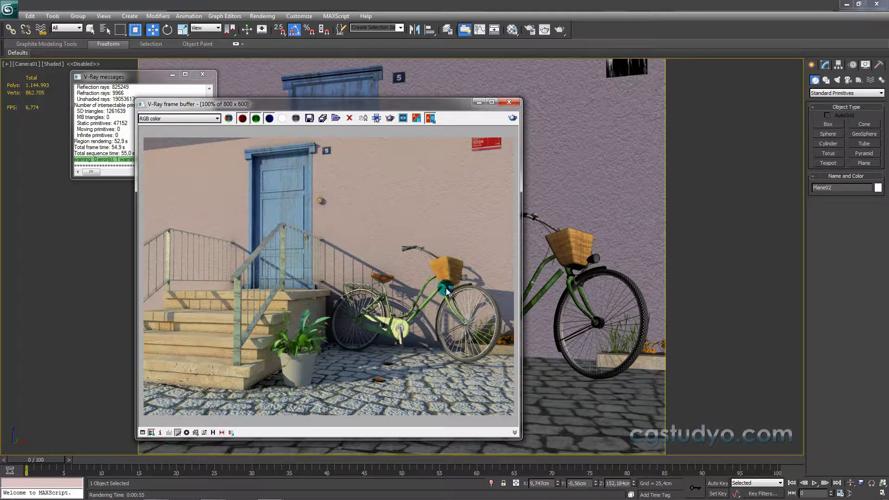
# Step: Zoom in on the bicycle, its rear wheel and ground shadow, then return to the full render
pyautogui.click(521, 306)
pyautogui.keyDown('ctrl'); pyautogui.click(423, 343); pyautogui.keyUp('ctrl')
pyautogui.keyDown('ctrl'); pyautogui.rightClick(391, 353); pyautogui.keyUp('ctrl')
pyautogui.keyDown('ctrl'); pyautogui.rightClick(377, 361); pyautogui.keyUp('ctrl')
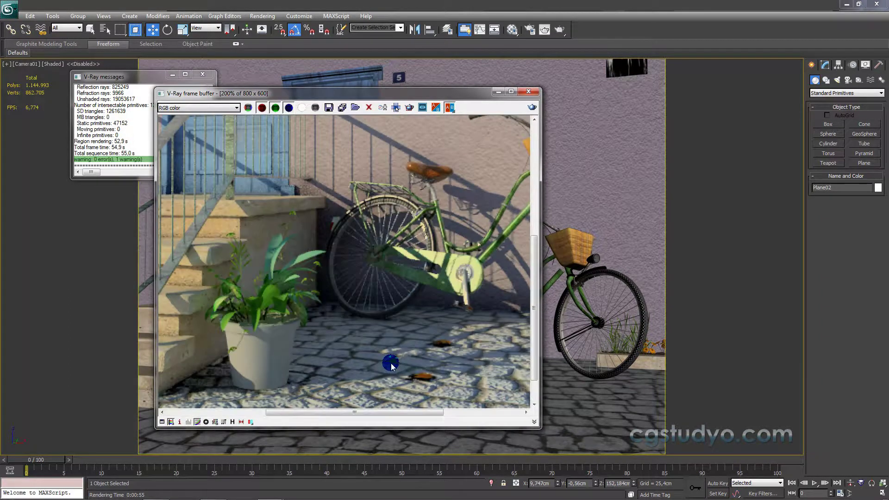
pyautogui.keyDown('ctrl'); pyautogui.click(481, 320); pyautogui.keyUp('ctrl')
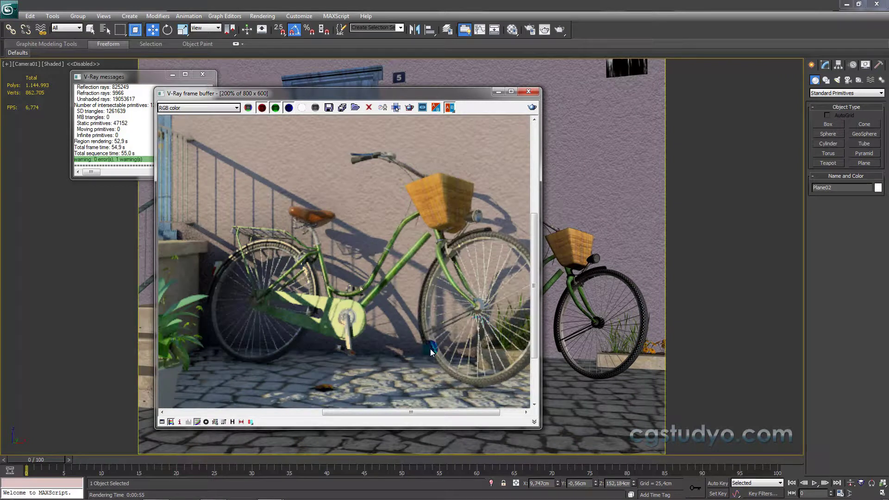
pyautogui.keyDown('ctrl'); pyautogui.click(215, 263); pyautogui.keyUp('ctrl')
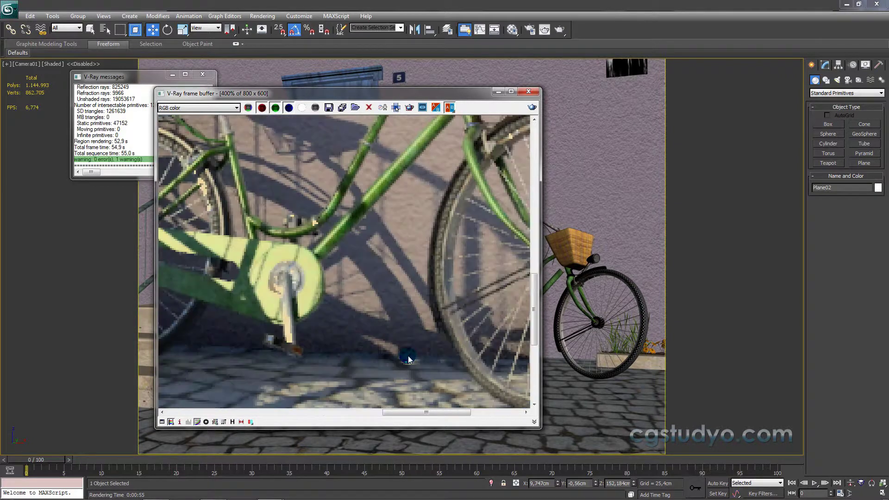
pyautogui.keyDown('ctrl'); pyautogui.rightClick(388, 328); pyautogui.keyUp('ctrl')
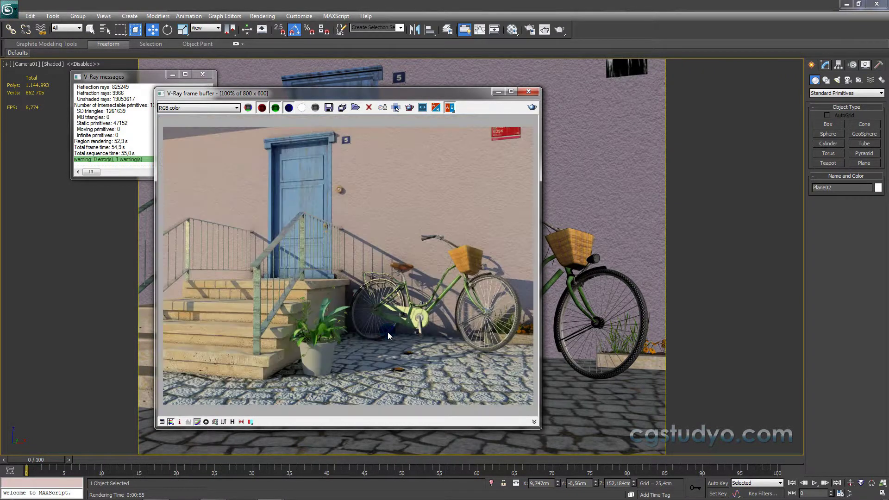
pyautogui.keyDown('ctrl'); pyautogui.click(458, 327); pyautogui.keyUp('ctrl')
pyautogui.keyDown('ctrl'); pyautogui.click(459, 326); pyautogui.keyUp('ctrl')
pyautogui.keyDown('ctrl'); pyautogui.rightClick(511, 307); pyautogui.keyUp('ctrl')
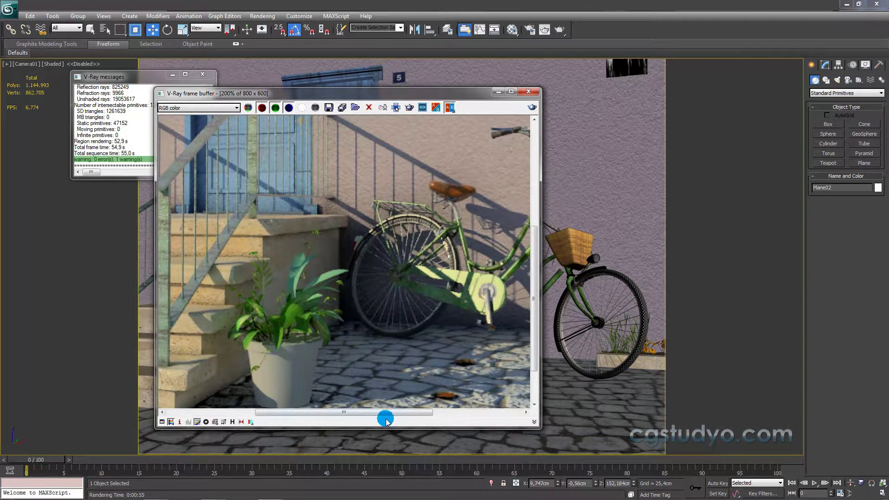
pyautogui.moveTo(387, 413); pyautogui.dragTo(467, 413)
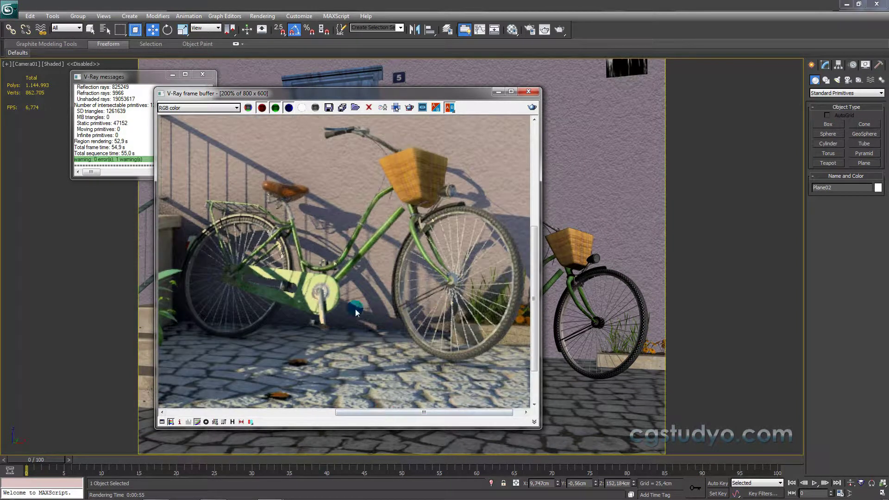
pyautogui.keyDown('ctrl'); pyautogui.rightClick(337, 311); pyautogui.keyUp('ctrl')
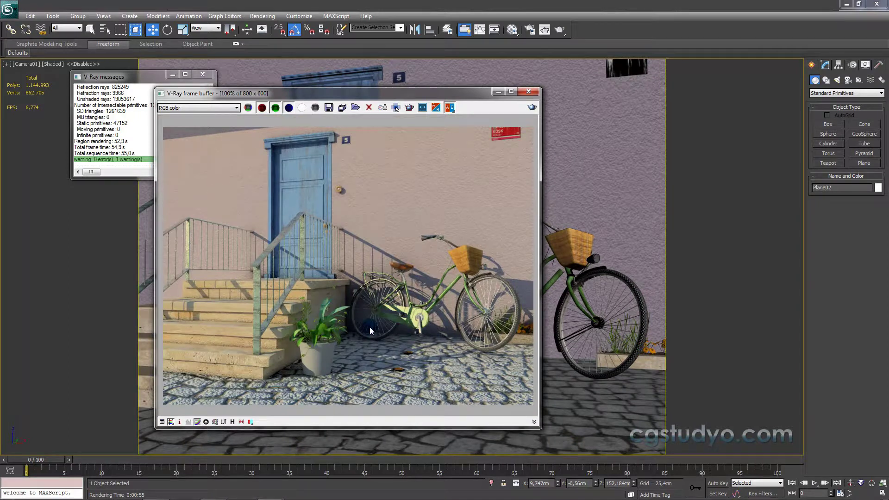
# Step: Open the merdiven2 stair material's VRayDirt diffuse map in the material editor and select its radius
pyautogui.moveTo(316, 278)
pyautogui.mouseDown()
pyautogui.moveTo(233, 173)
pyautogui.moveTo(208, 278)
pyautogui.mouseUp()
pyautogui.moveTo(202, 281); pyautogui.dragTo(384, 99)
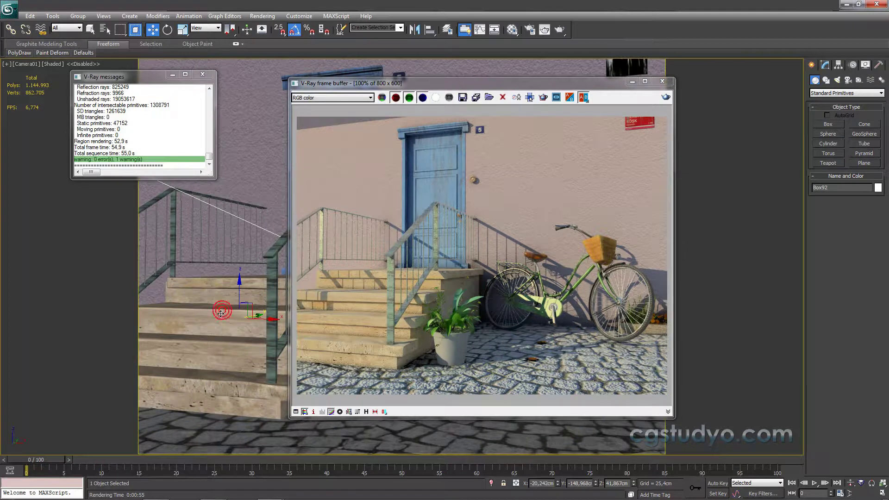
pyautogui.press('m')
pyautogui.click(577, 44)
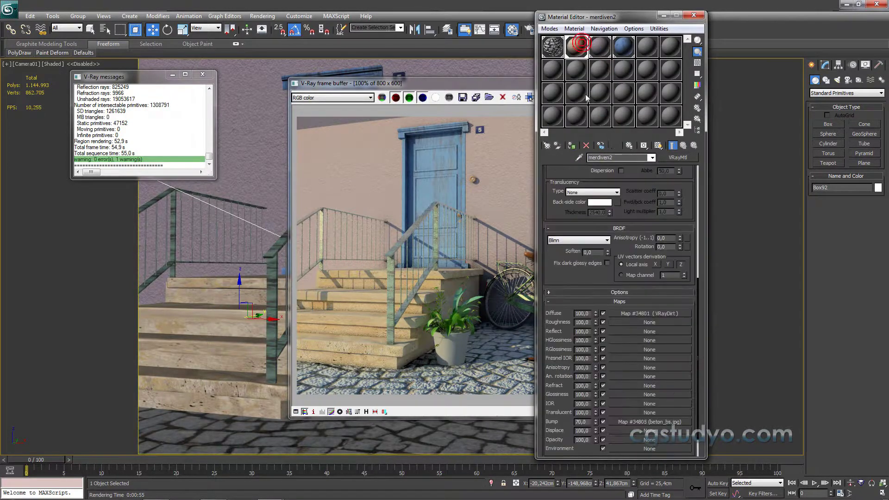
pyautogui.click(617, 312)
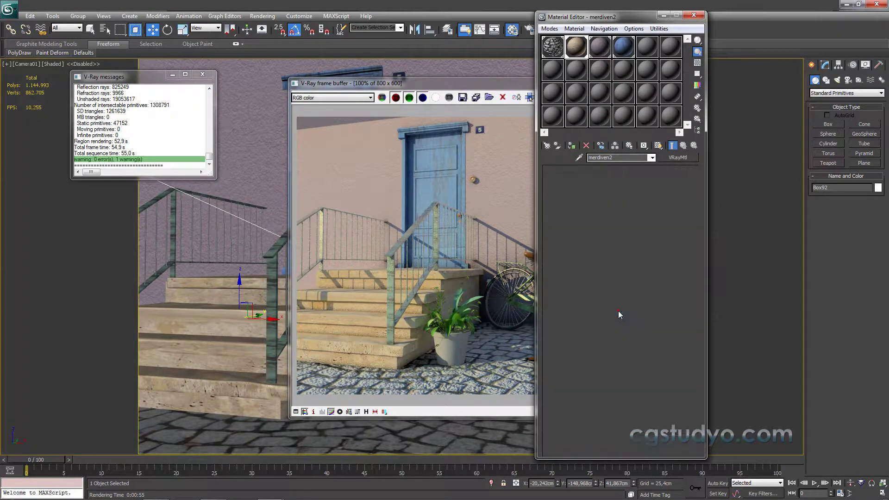
pyautogui.write('12,0cm')
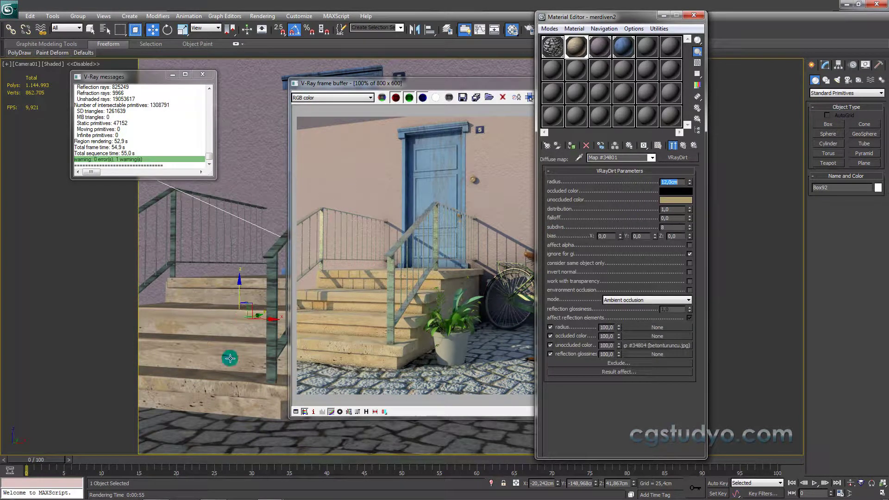
pyautogui.doubleClick(670, 183)
# Step: Close the V-Ray messages window and reopen the VRayDirt parameters at the 12,0cm radius value
pyautogui.click(693, 15)
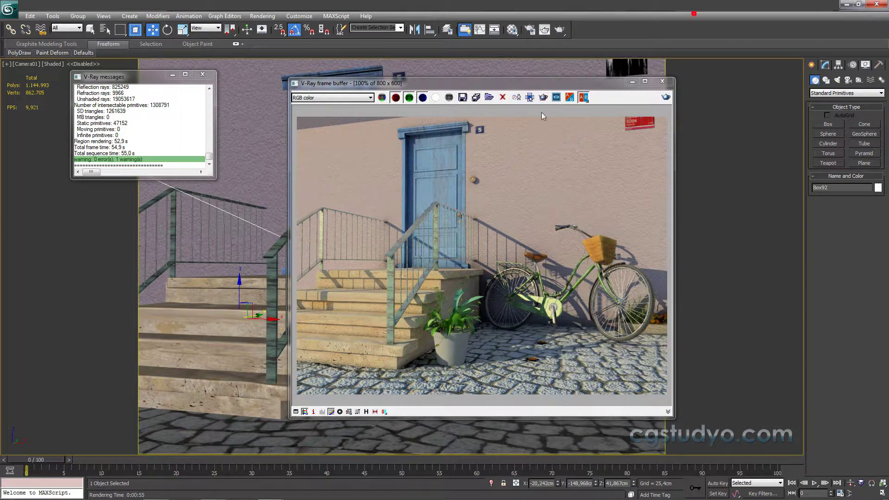
pyautogui.moveTo(371, 84); pyautogui.dragTo(345, 87)
pyautogui.click(205, 78)
pyautogui.press('m')
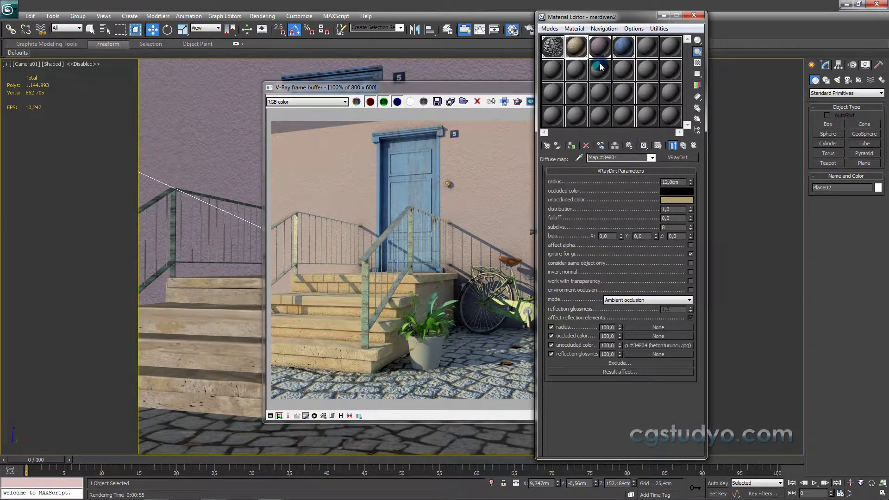
pyautogui.click(653, 280)
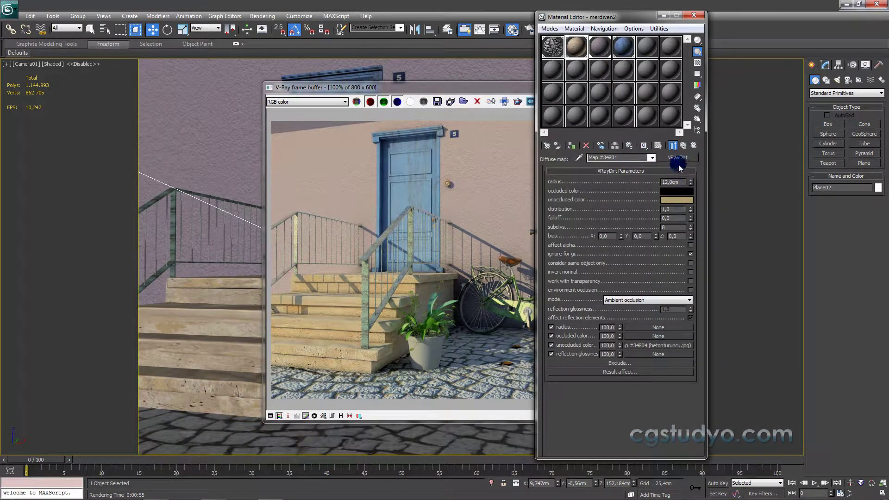
pyautogui.doubleClick(667, 183)
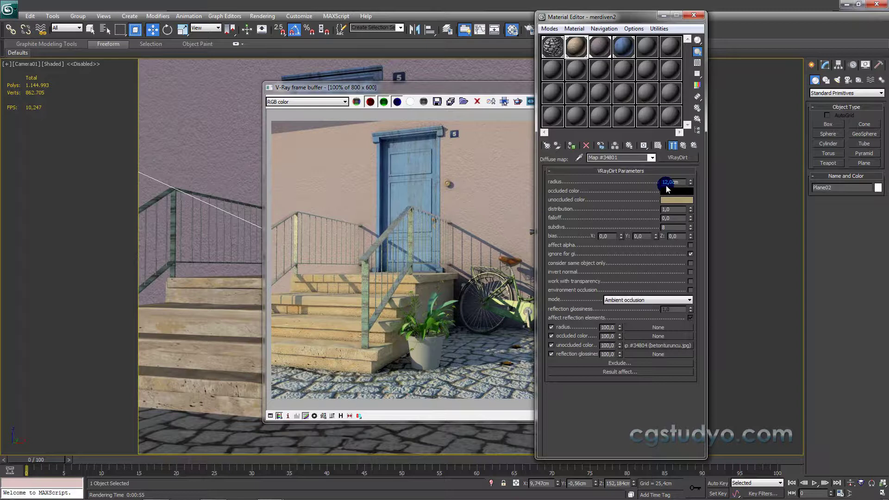
# Step: Bring the finished render to the front and zoom in and out over it
pyautogui.click(199, 494)
pyautogui.click(360, 119)
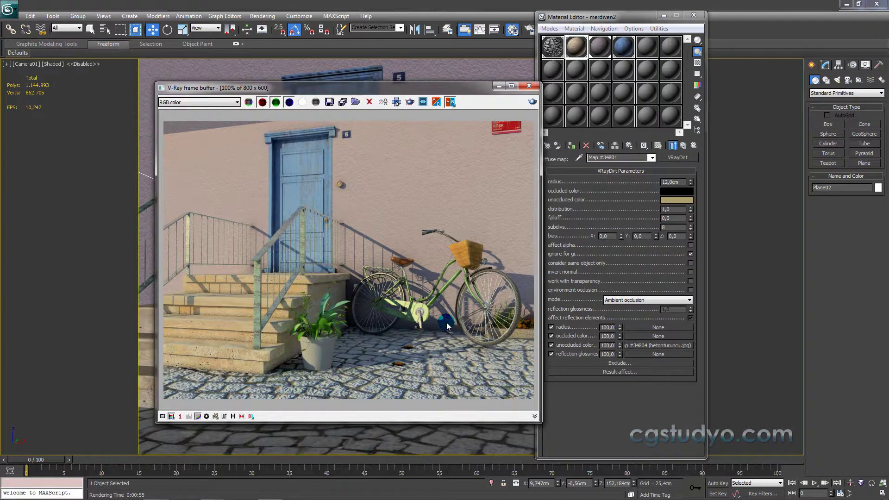
pyautogui.scroll(1, 446, 327)
pyautogui.scroll(-1, 462, 324)
pyautogui.scroll(1, 462, 323)
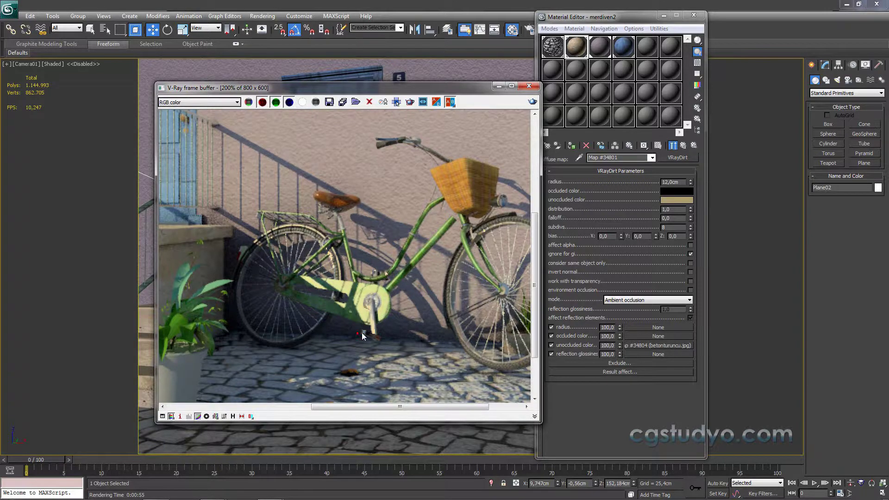
pyautogui.scroll(-1, 363, 332)
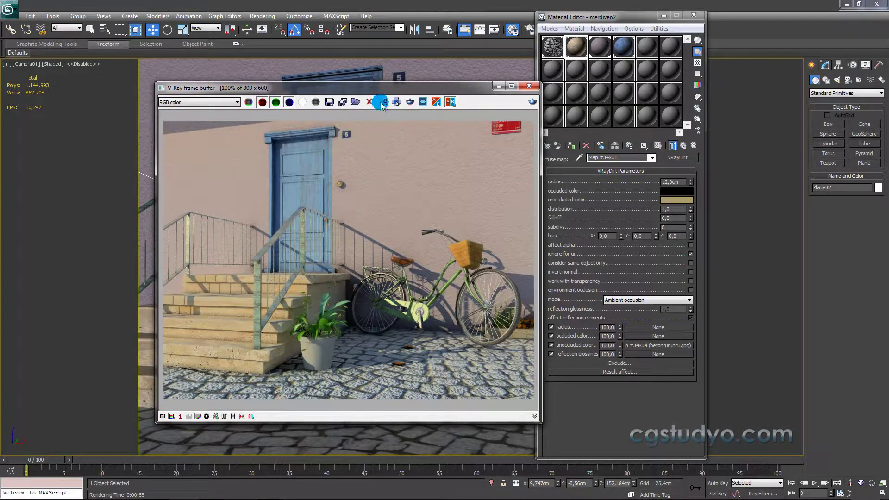
# Step: Copy the current render to a new frame buffer and set the duvarr wall VRayDirt distribution to 4,0
pyautogui.click(384, 102)
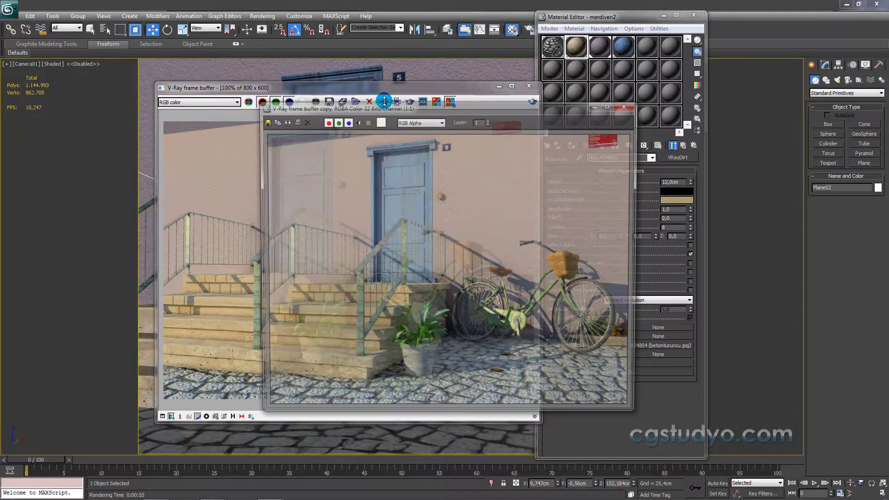
pyautogui.moveTo(475, 105); pyautogui.dragTo(464, 103)
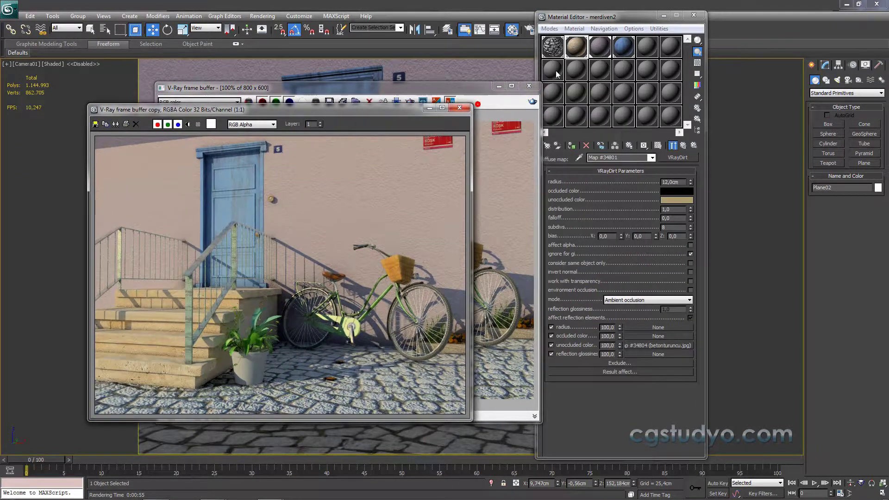
pyautogui.click(600, 46)
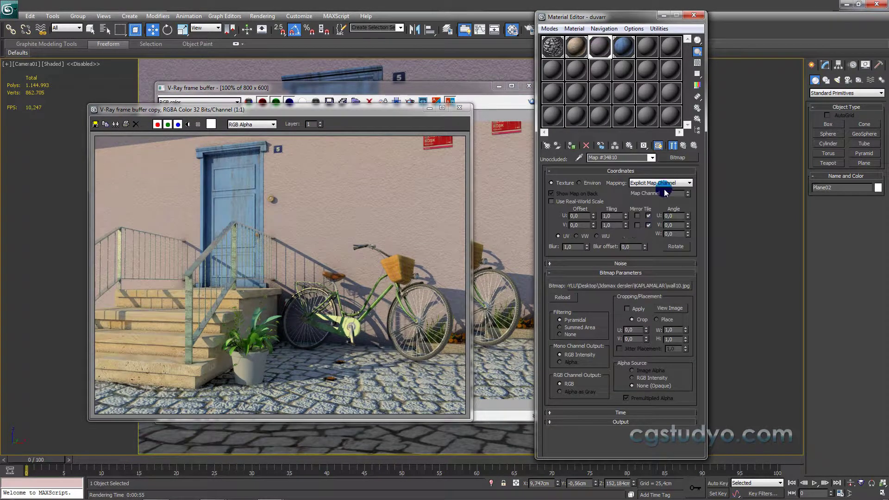
pyautogui.click(685, 146)
pyautogui.click(670, 219)
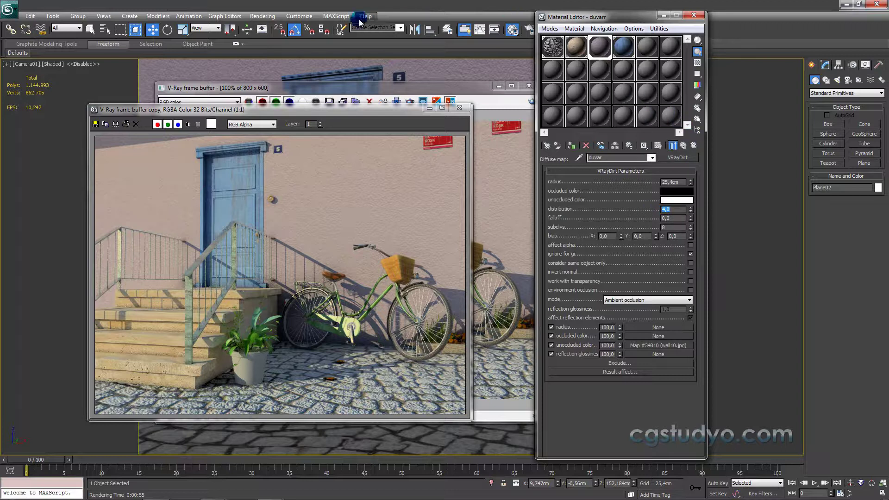
# Step: Region-render only the area around the bicycle and check the result up close
pyautogui.click(479, 88)
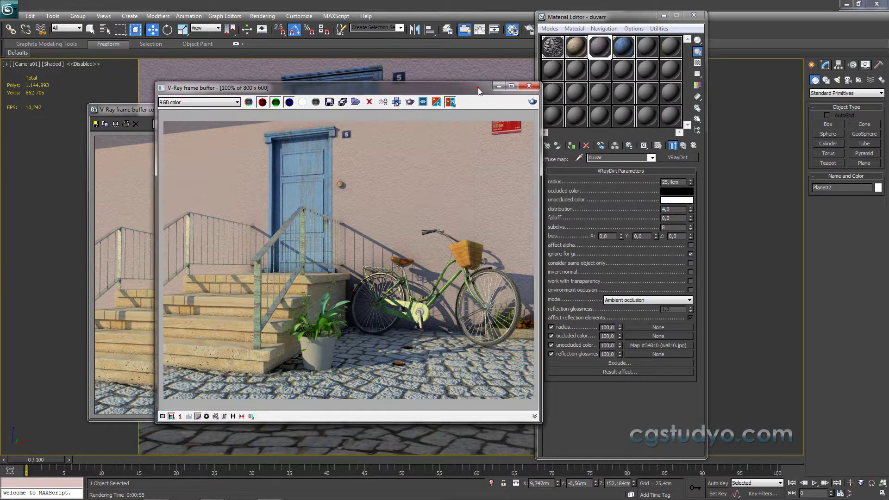
pyautogui.click(396, 102)
pyautogui.moveTo(322, 245)
pyautogui.mouseDown()
pyautogui.moveTo(337, 275)
pyautogui.moveTo(533, 347)
pyautogui.mouseUp()
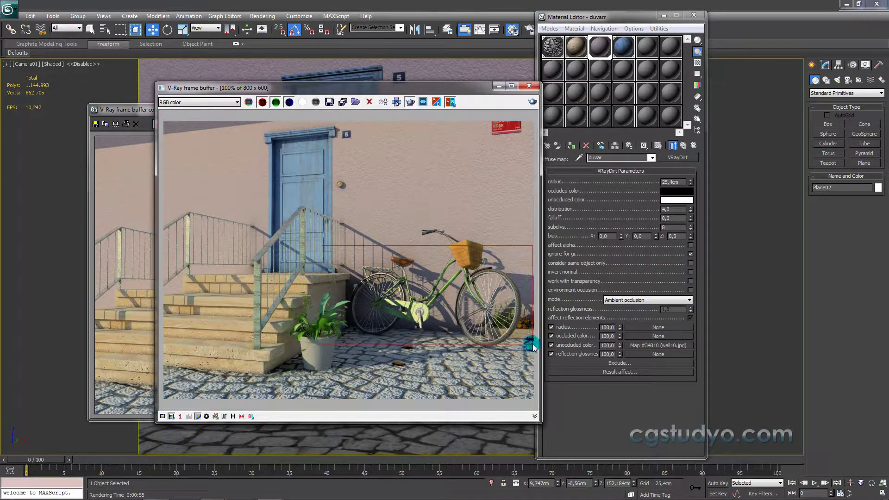
pyautogui.click(532, 102)
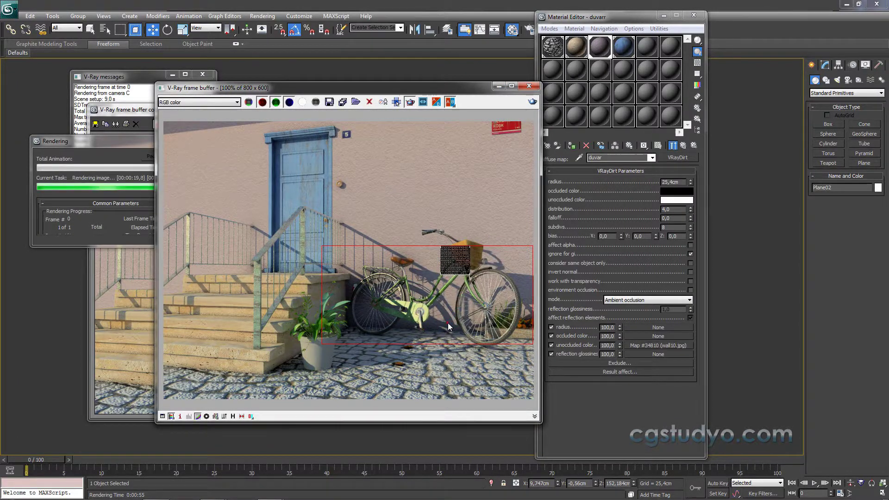
pyautogui.keyDown('ctrl'); pyautogui.click(448, 322); pyautogui.keyUp('ctrl')
pyautogui.keyDown('ctrl'); pyautogui.rightClick(449, 333); pyautogui.keyUp('ctrl')
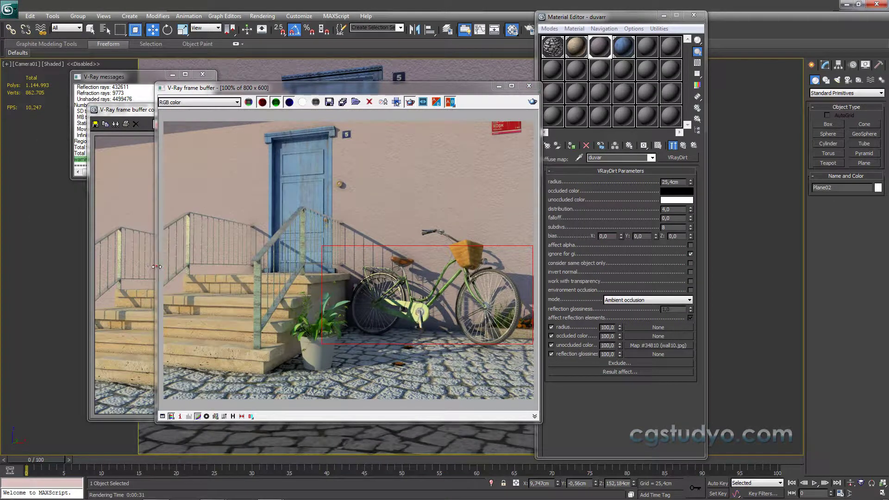
# Step: Place the earlier render copy on the right and the new render on the left
pyautogui.click(141, 250)
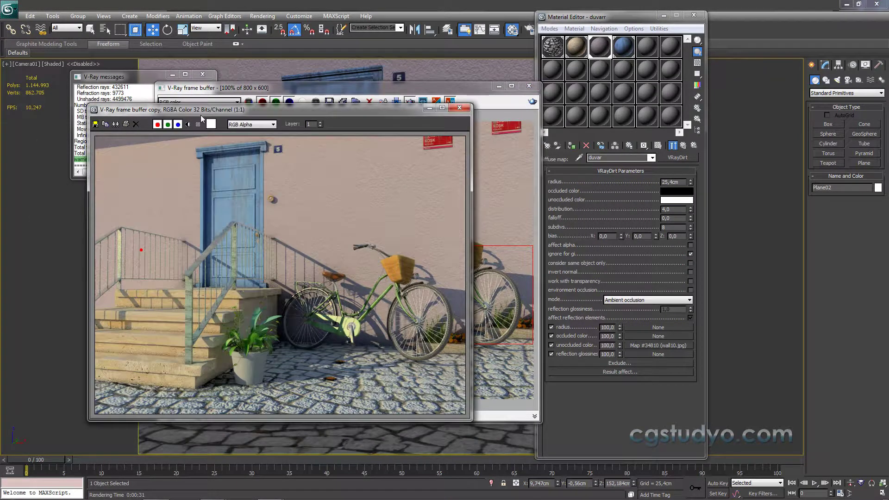
pyautogui.moveTo(202, 114); pyautogui.dragTo(625, 90)
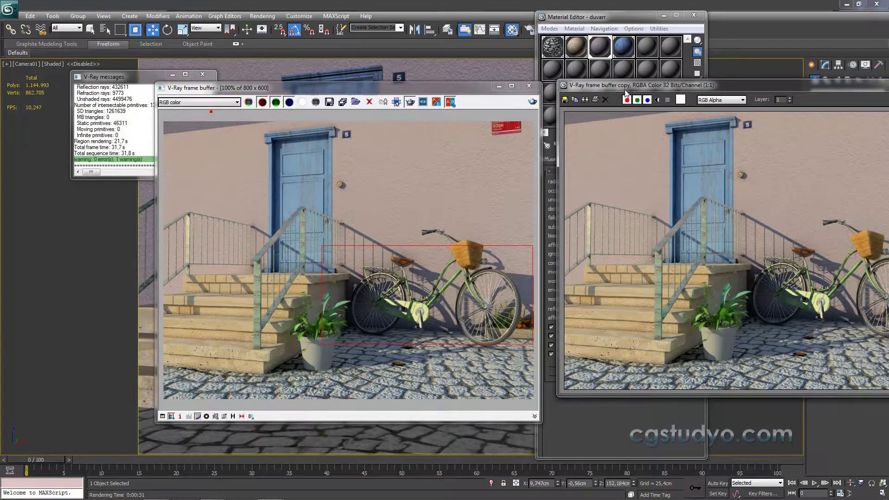
pyautogui.moveTo(478, 94); pyautogui.dragTo(369, 96)
pyautogui.moveTo(607, 86); pyautogui.dragTo(458, 84)
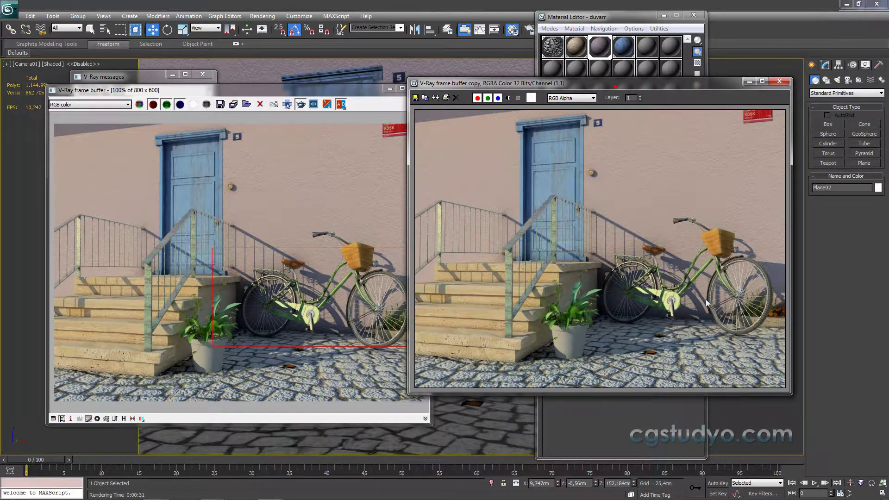
# Step: Mouse-wheel zoom the new render onto the bicycle crank
pyautogui.scroll(1, 696, 312)
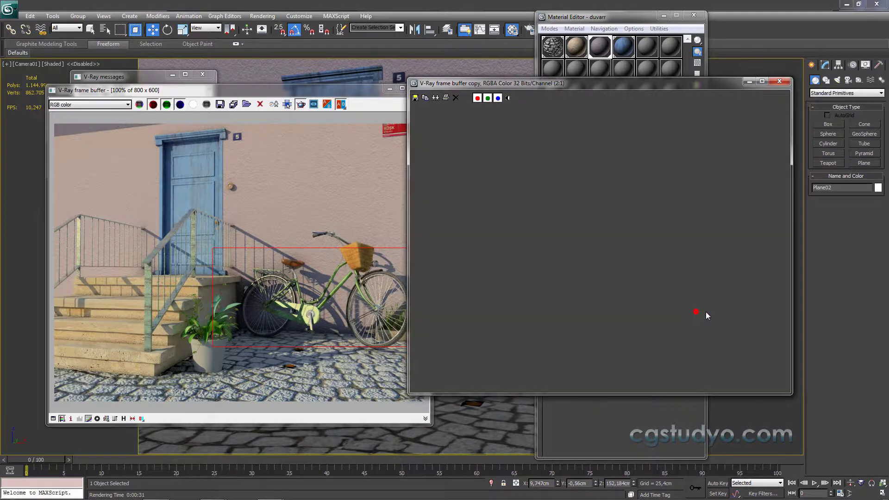
pyautogui.scroll(1, 618, 319)
pyautogui.click(321, 332)
pyautogui.scroll(1, 321, 332)
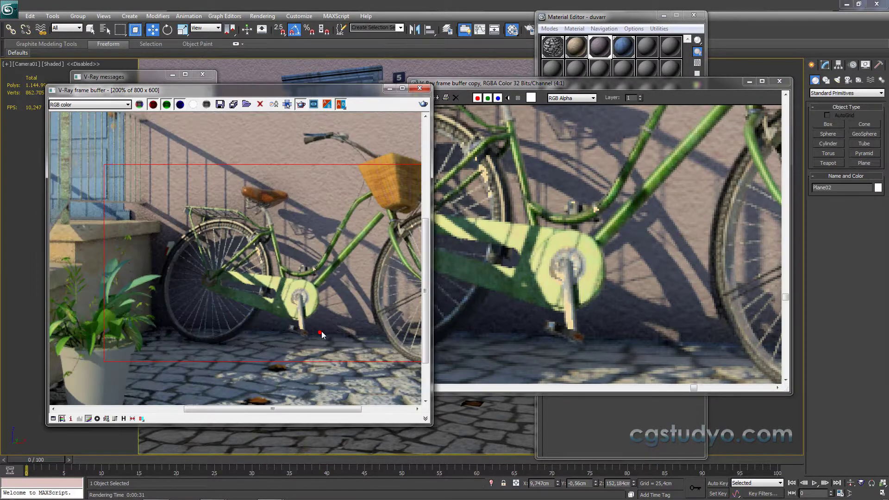
pyautogui.scroll(1, 321, 332)
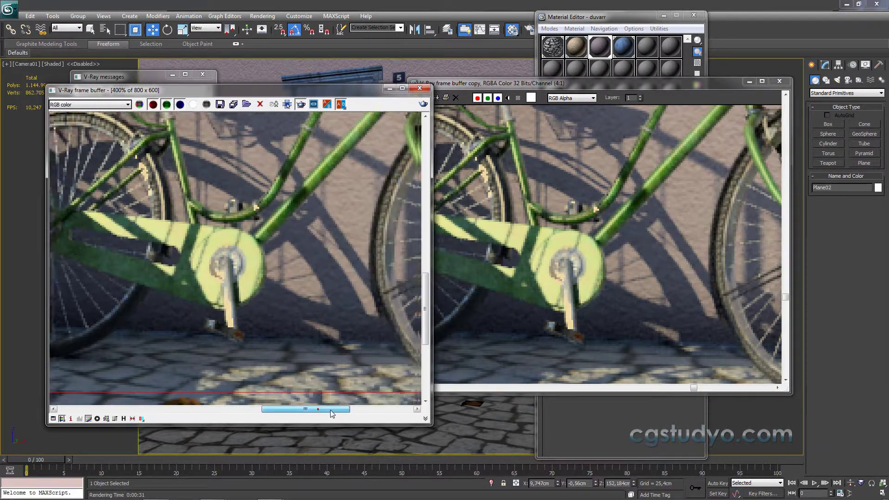
pyautogui.scroll(-1, 338, 357)
pyautogui.scroll(-1, 337, 345)
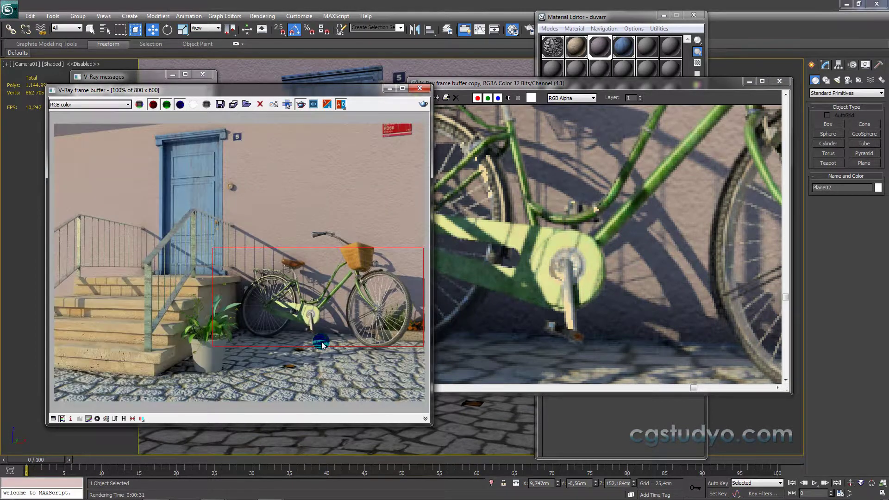
# Step: Zoom the earlier copy onto the same area and compare both renders' contact shadows
pyautogui.click(562, 317)
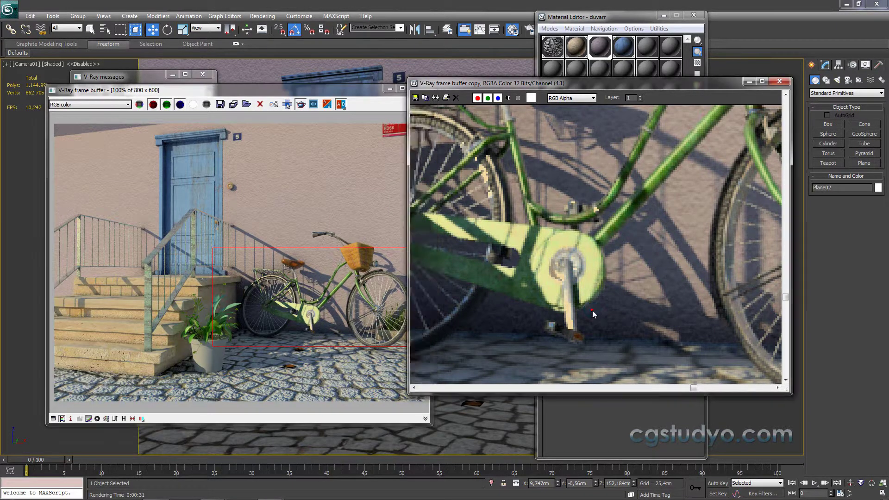
pyautogui.scroll(-1, 595, 311)
pyautogui.scroll(-1, 602, 312)
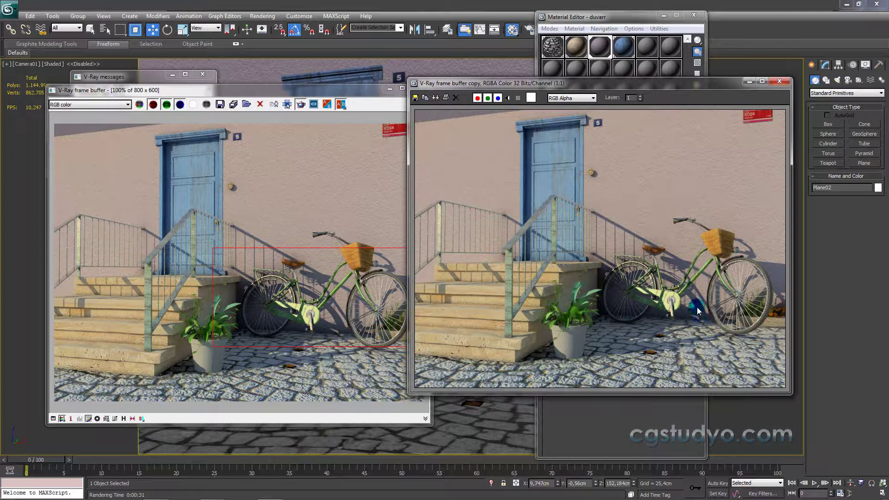
pyautogui.scroll(2, 704, 303)
pyautogui.scroll(-1, 702, 315)
pyautogui.scroll(-1, 698, 334)
pyautogui.scroll(1, 697, 305)
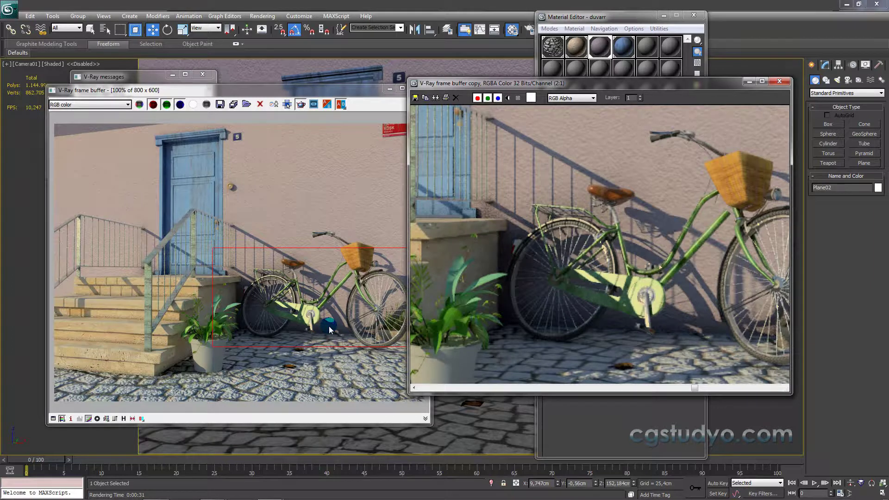
pyautogui.scroll(-1, 333, 327)
pyautogui.click(333, 327)
pyautogui.scroll(-1, 333, 327)
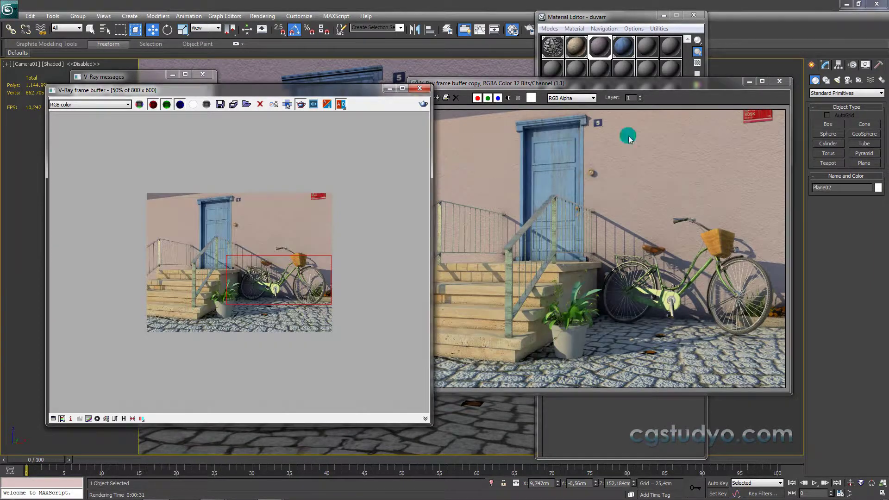
pyautogui.scroll(1, 258, 232)
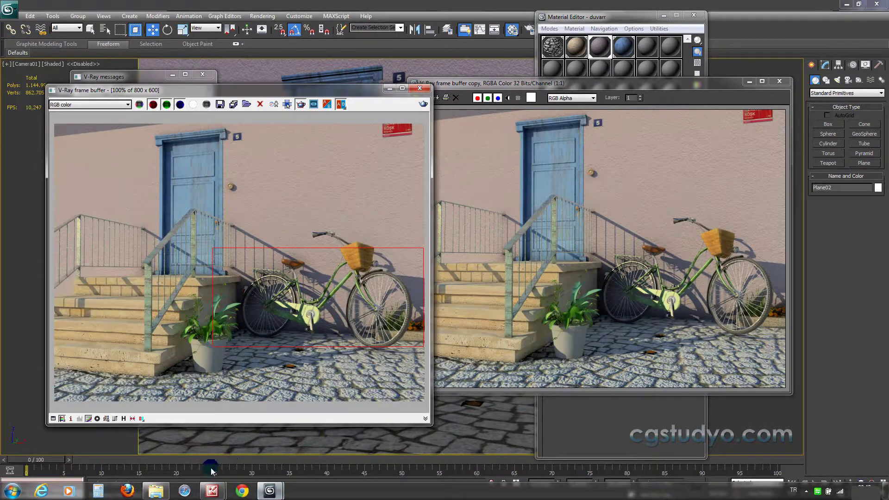
# Step: Study the distribution 1.0/3.0/10.0 reference chart enlarged from the image folder, then close it
pyautogui.click(163, 491)
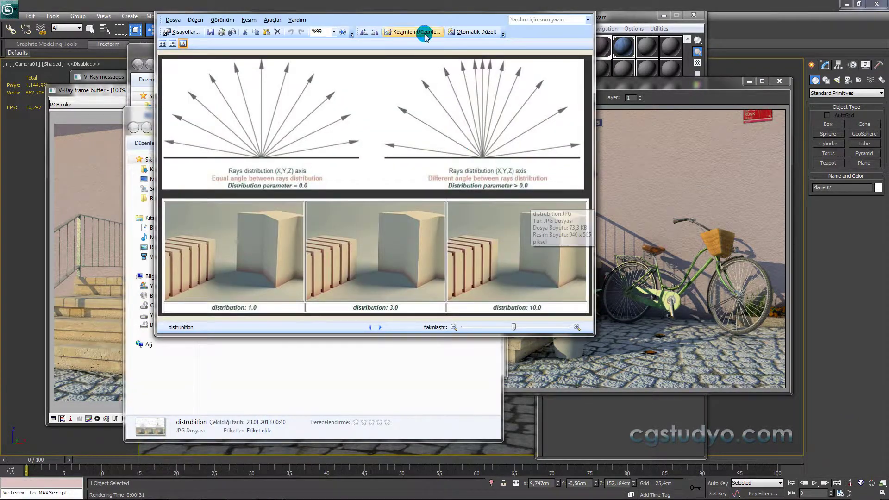
pyautogui.moveTo(593, 333)
pyautogui.mouseDown()
pyautogui.moveTo(724, 404)
pyautogui.moveTo(675, 357)
pyautogui.moveTo(679, 367)
pyautogui.mouseUp()
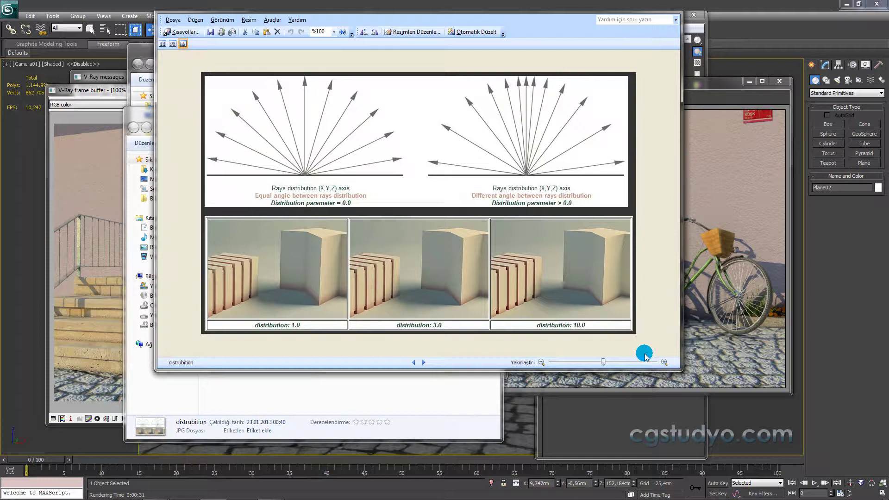
pyautogui.moveTo(644, 354); pyautogui.dragTo(225, 304)
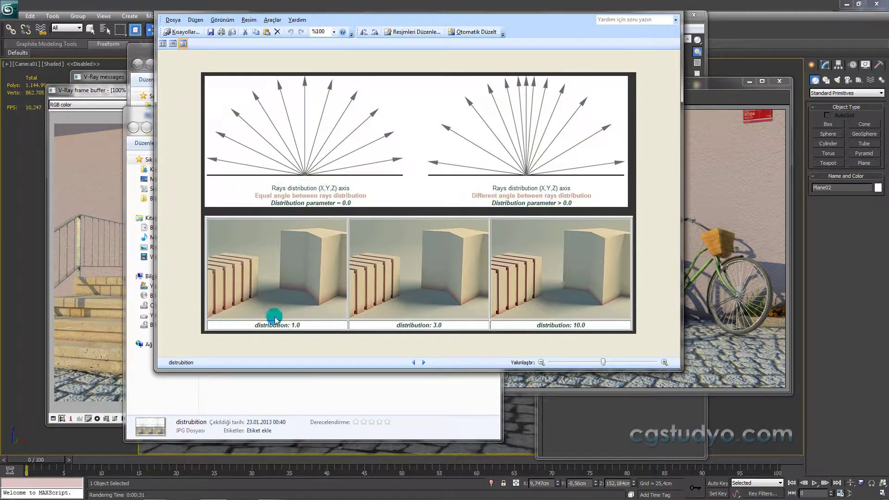
pyautogui.click(603, 367)
pyautogui.moveTo(607, 366); pyautogui.dragTo(617, 363)
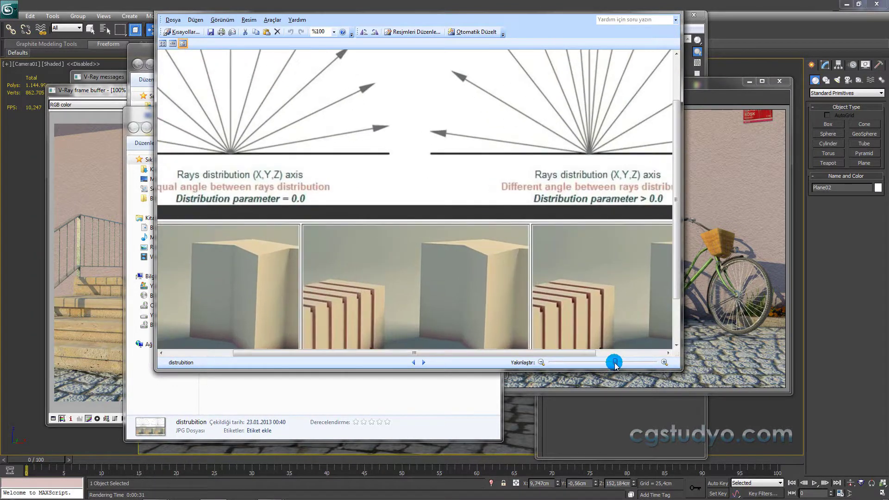
pyautogui.moveTo(675, 194); pyautogui.dragTo(675, 244)
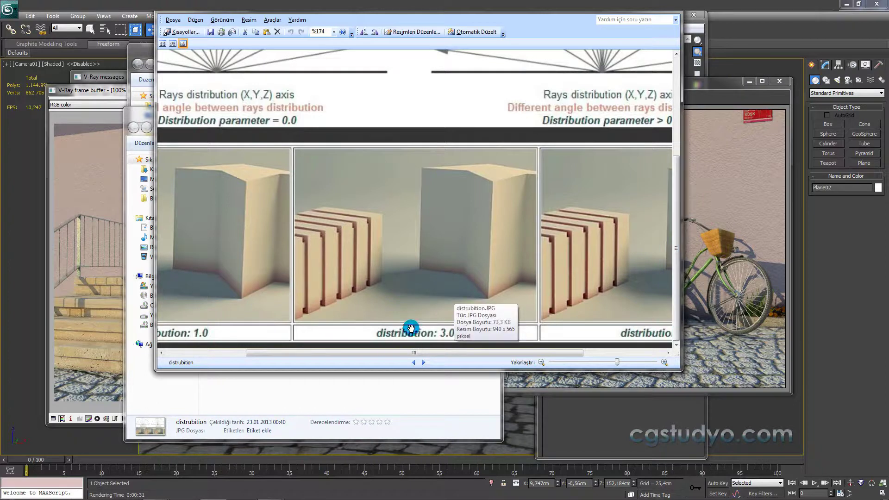
pyautogui.moveTo(390, 353); pyautogui.dragTo(487, 354)
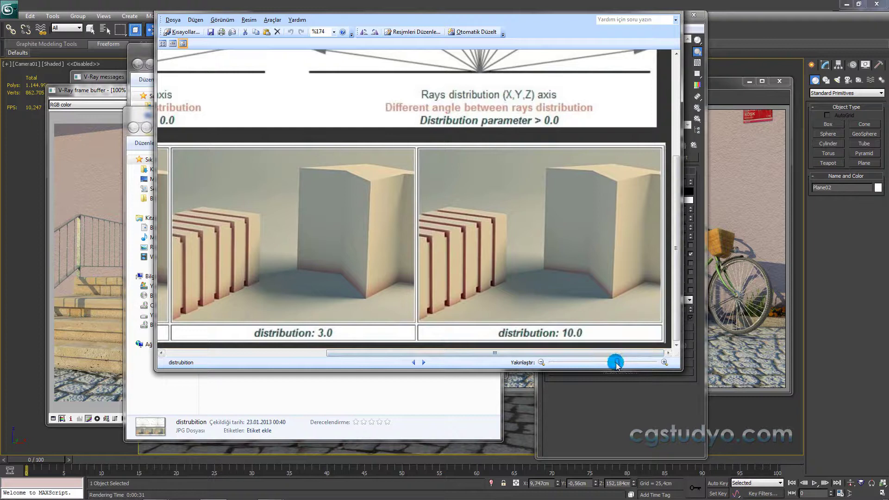
pyautogui.moveTo(616, 364); pyautogui.dragTo(593, 357)
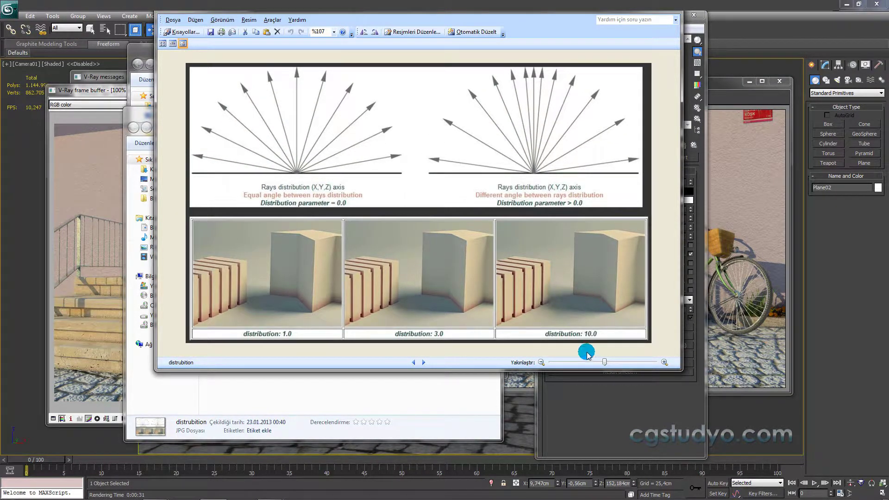
pyautogui.click(660, 14)
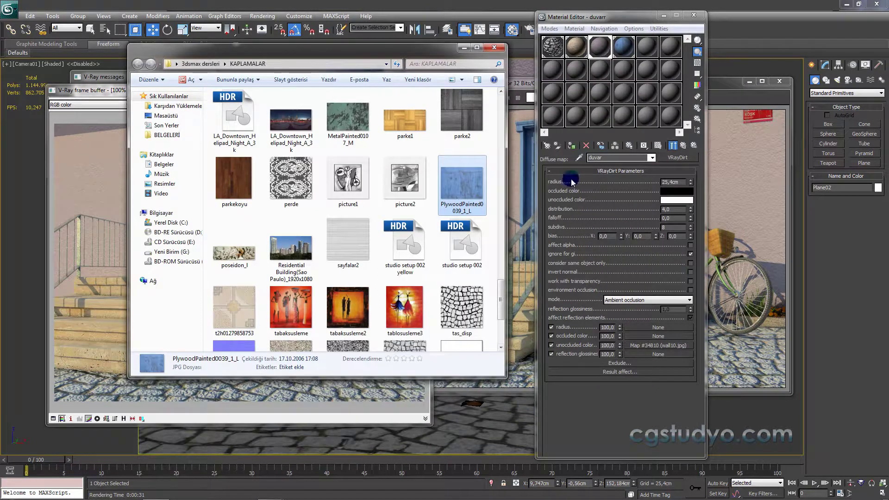
# Step: Bring the bicycle render forward, scroll-zoom it to 200%, then recall the reference image folder
pyautogui.click(494, 47)
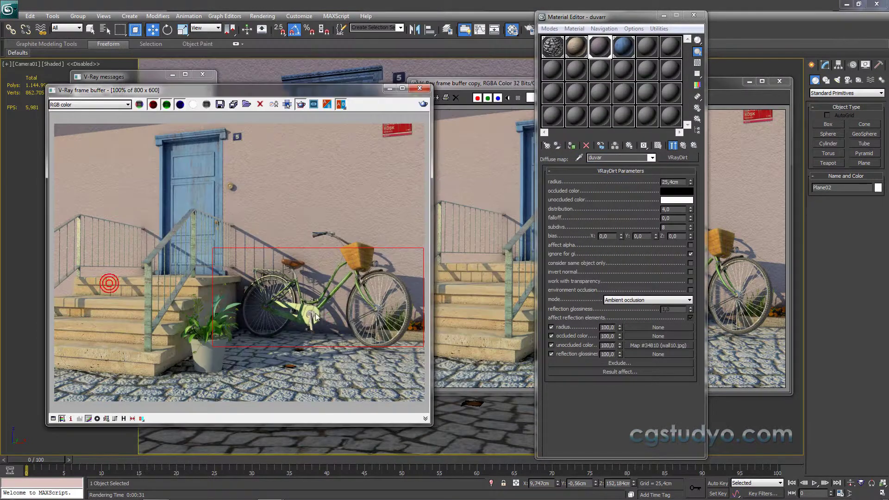
pyautogui.scroll(1, 329, 328)
pyautogui.scroll(-1, 330, 328)
pyautogui.scroll(1, 332, 324)
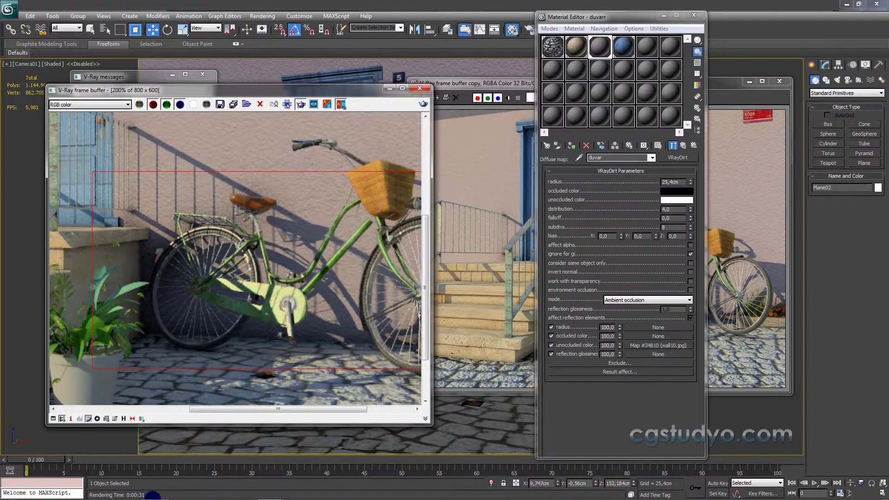
pyautogui.click(156, 490)
# Step: Open falloff.jpg at 174% to study falloff 0.0/1.0/5.0, then restore the window down
pyautogui.doubleClick(387, 200)
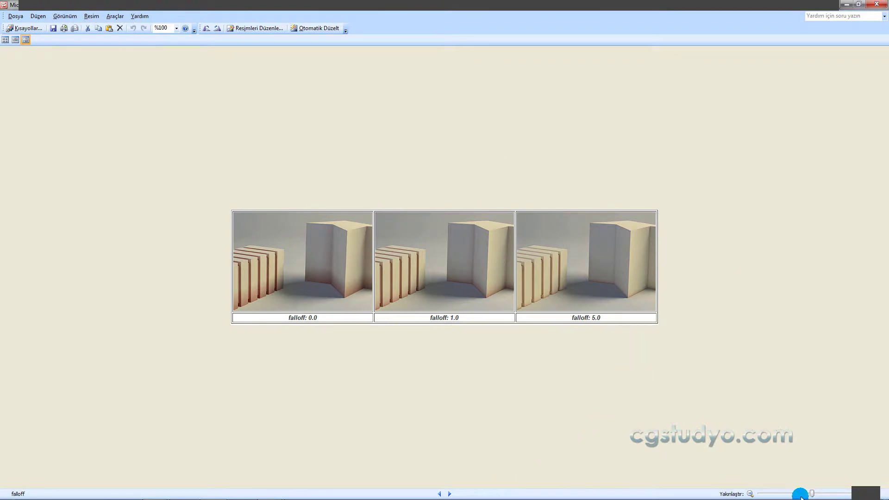
pyautogui.moveTo(813, 493); pyautogui.dragTo(825, 484)
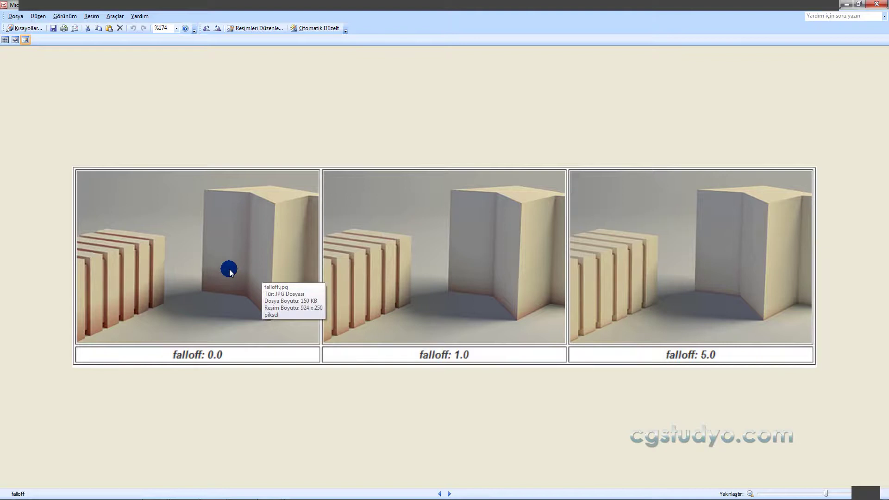
pyautogui.click(263, 230)
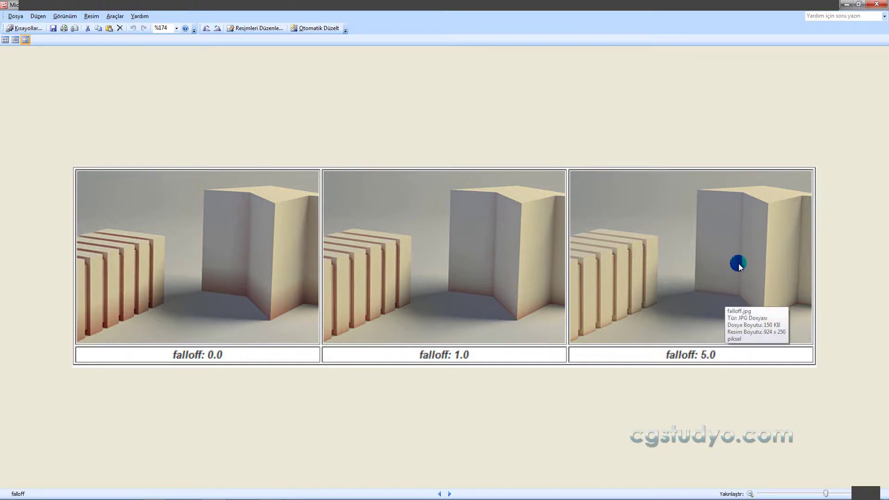
pyautogui.click(858, 4)
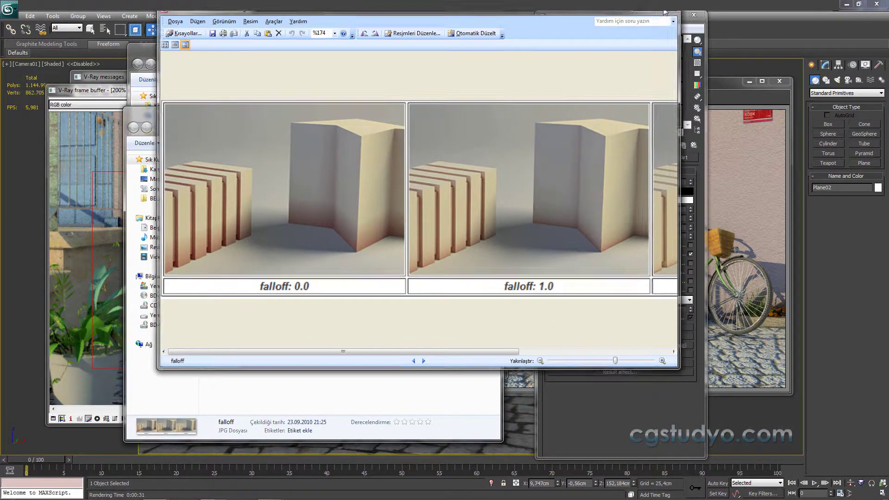
# Step: Close the falloff chart, highlight the VRayDirt subdivs value, and return to the vraydirt folder
pyautogui.click(665, 13)
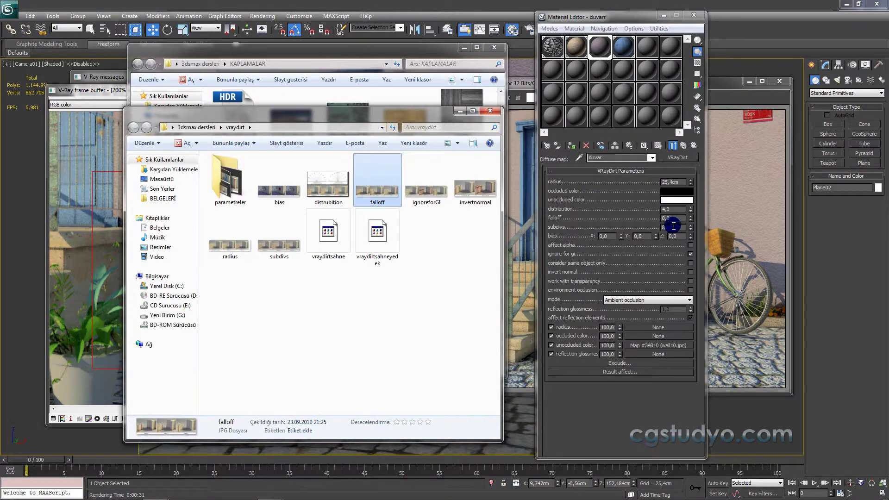
pyautogui.doubleClick(674, 226)
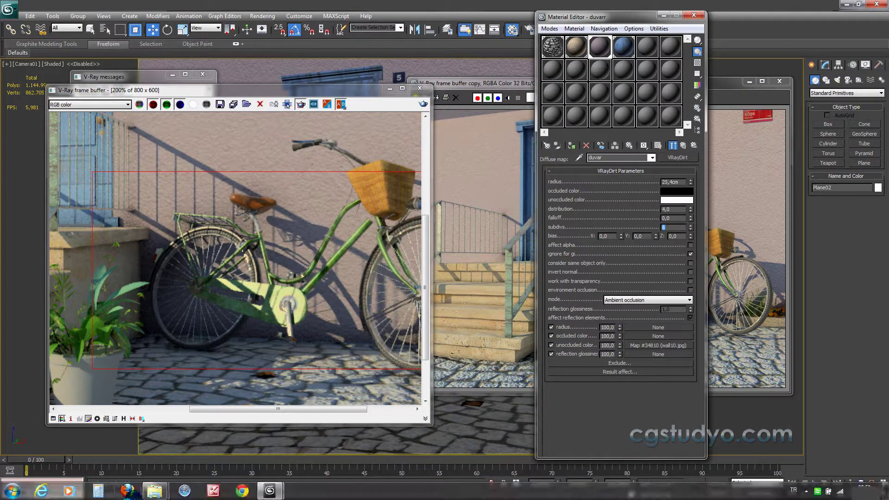
pyautogui.moveTo(154, 491)
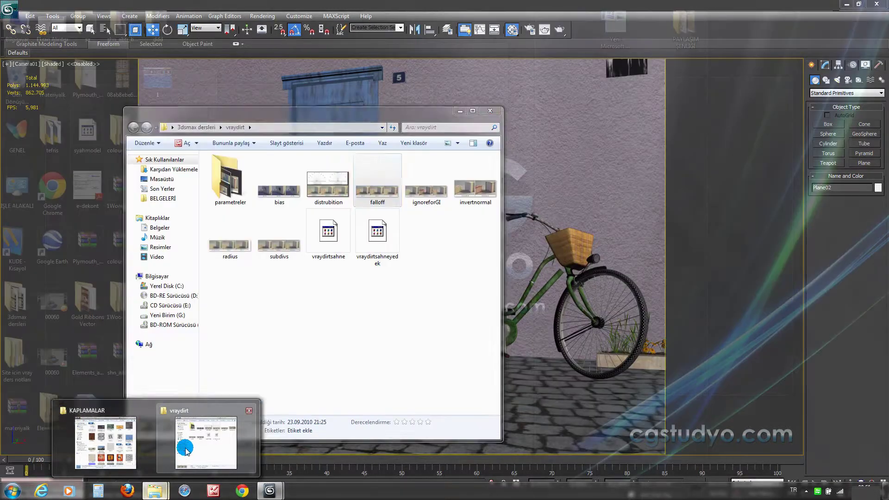
pyautogui.click(182, 447)
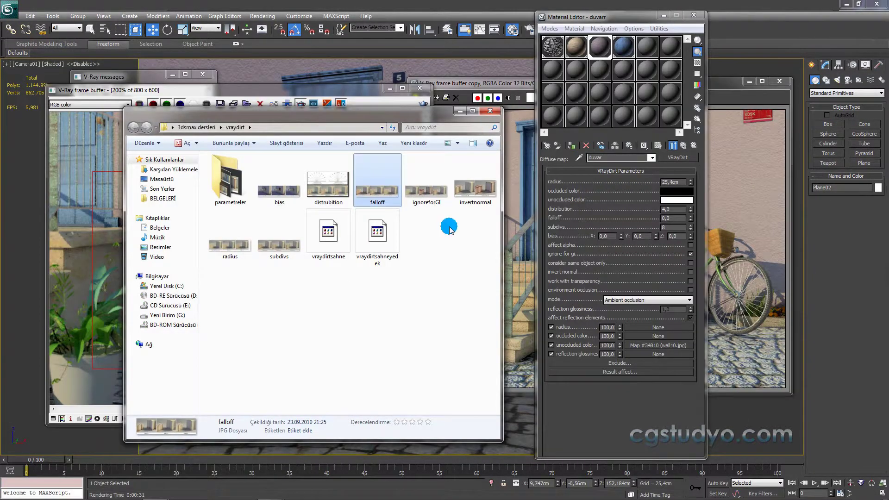
# Step: Review subdivs.jpg's subdivisions 1/5/20 comparison at 151% zoom, close it, and select subdivs value 8
pyautogui.doubleClick(278, 244)
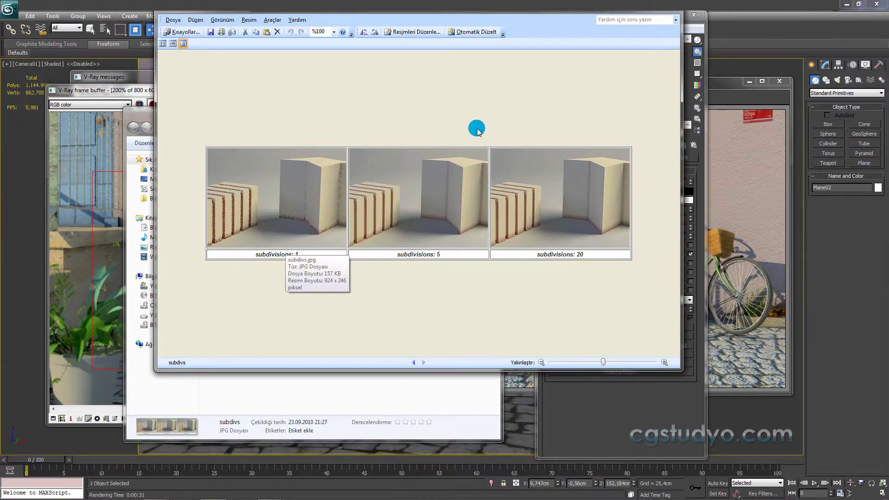
pyautogui.moveTo(680, 370); pyautogui.dragTo(760, 447)
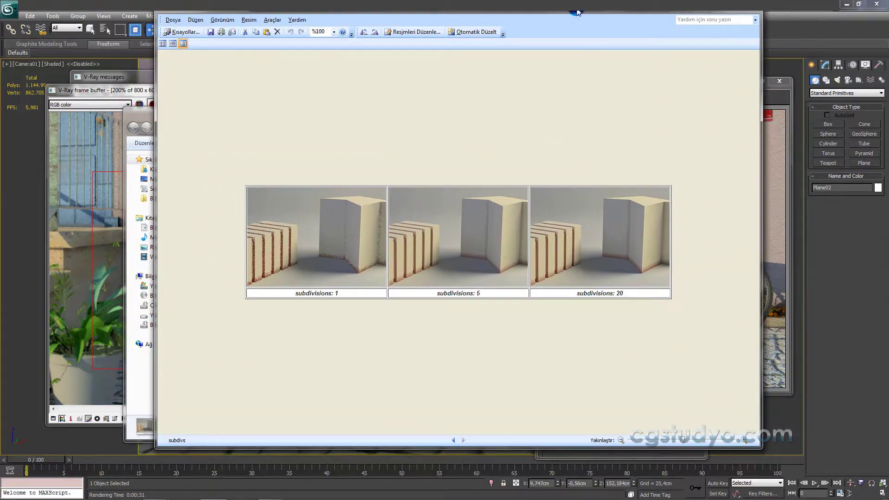
pyautogui.moveTo(577, 12); pyautogui.dragTo(456, 23)
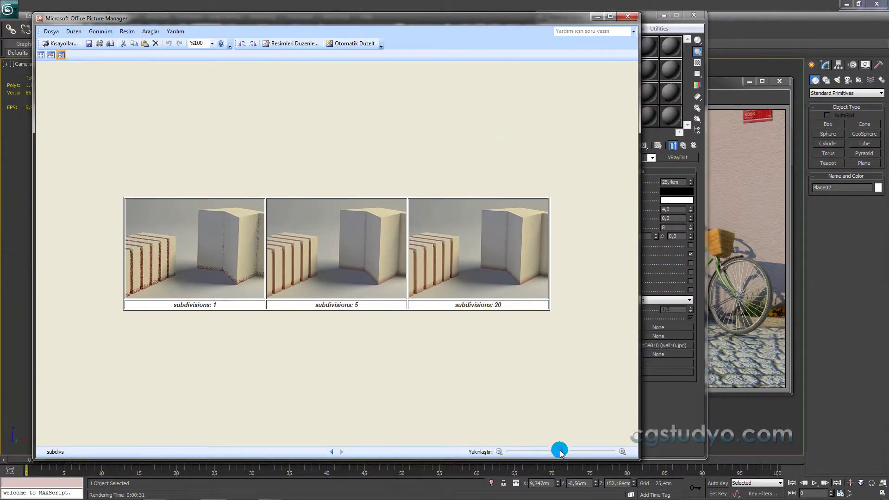
pyautogui.moveTo(560, 451); pyautogui.dragTo(571, 452)
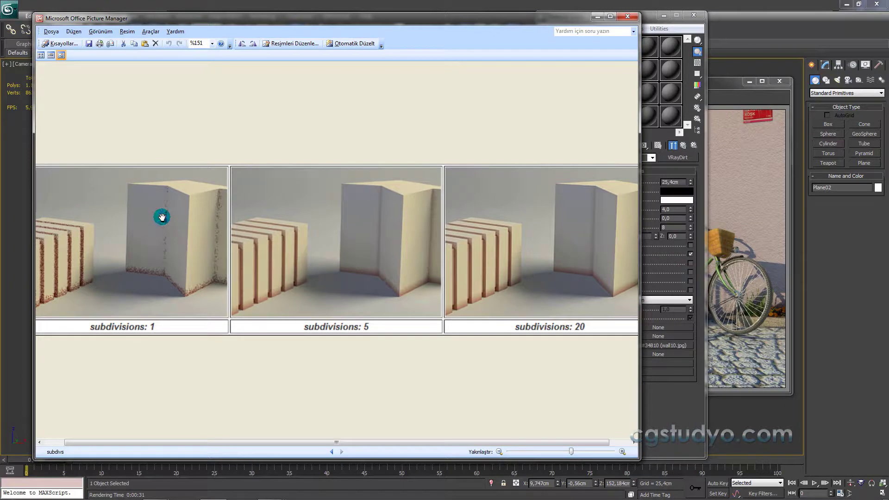
pyautogui.moveTo(159, 252); pyautogui.dragTo(198, 254)
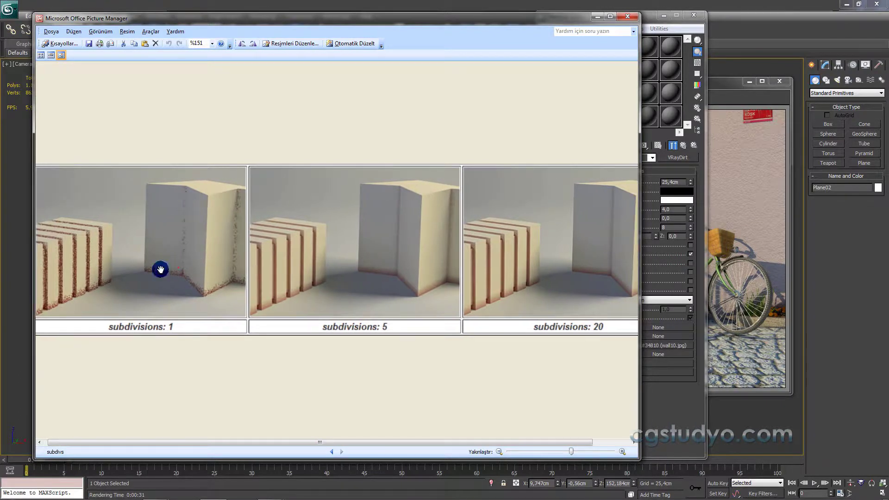
pyautogui.moveTo(205, 290); pyautogui.dragTo(145, 280)
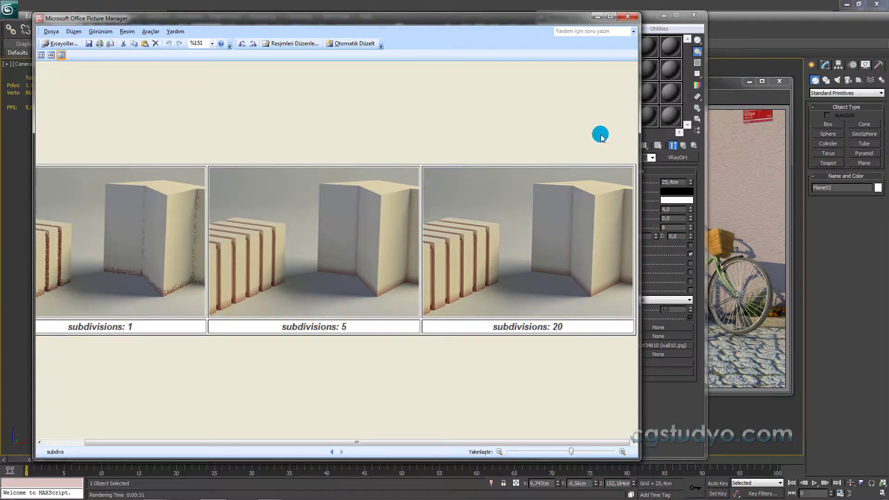
pyautogui.click(629, 16)
pyautogui.doubleClick(671, 226)
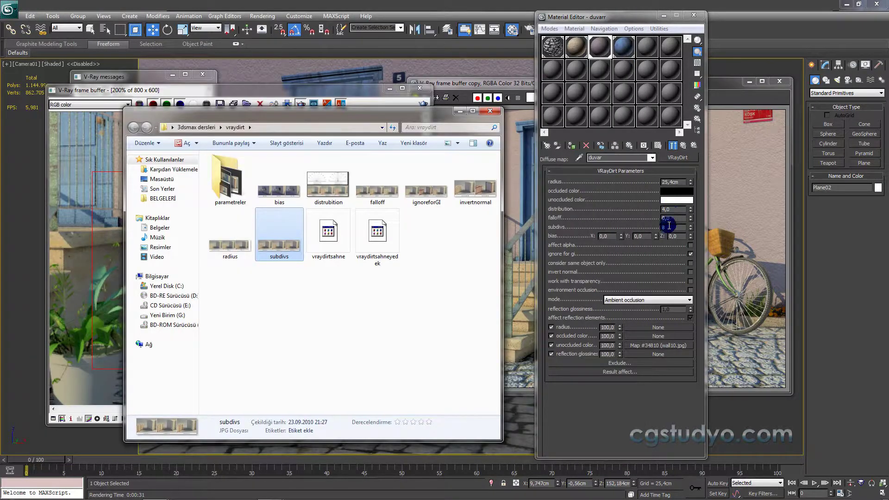
# Step: Highlight the VRayDirt bias X, Y and Z values in turn
pyautogui.moveTo(668, 230); pyautogui.dragTo(616, 234)
pyautogui.hotkey('alt', 'Tab')
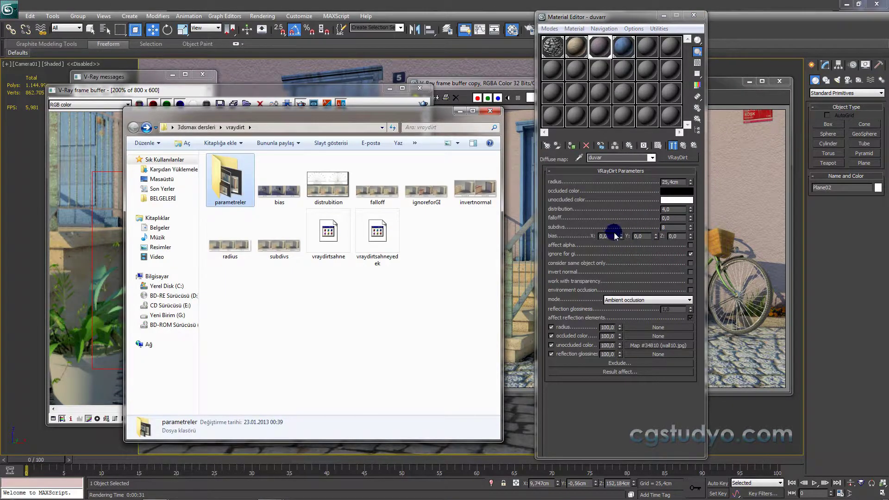
pyautogui.doubleClick(611, 237)
pyautogui.doubleClick(639, 236)
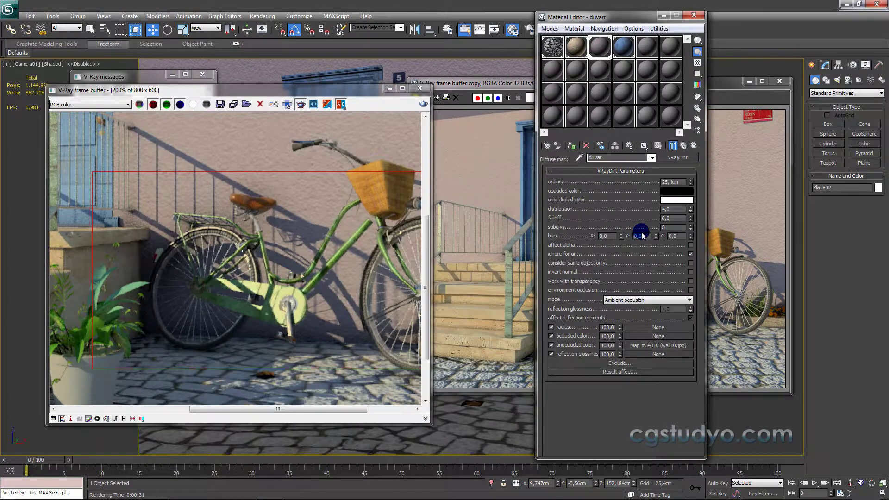
pyautogui.doubleClick(674, 236)
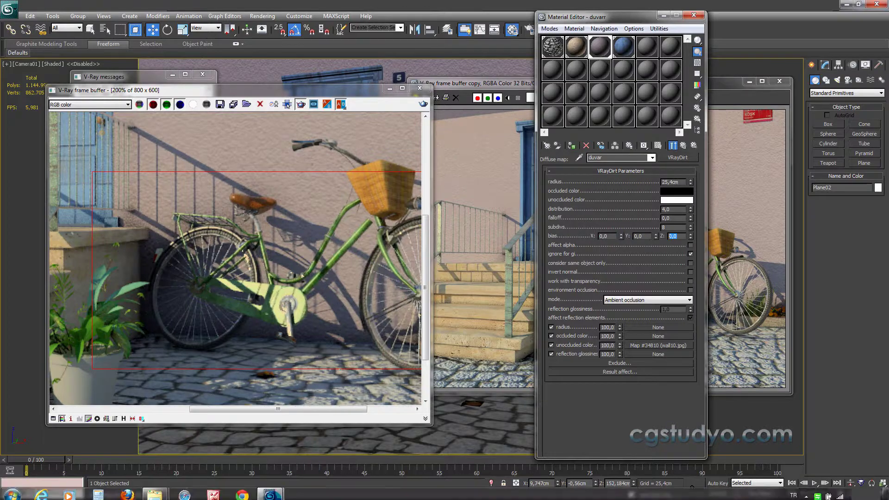
# Step: Review the bias X/Y/Z 100.0 comparison picture from the vraydirt folder, then close it
pyautogui.click(184, 491)
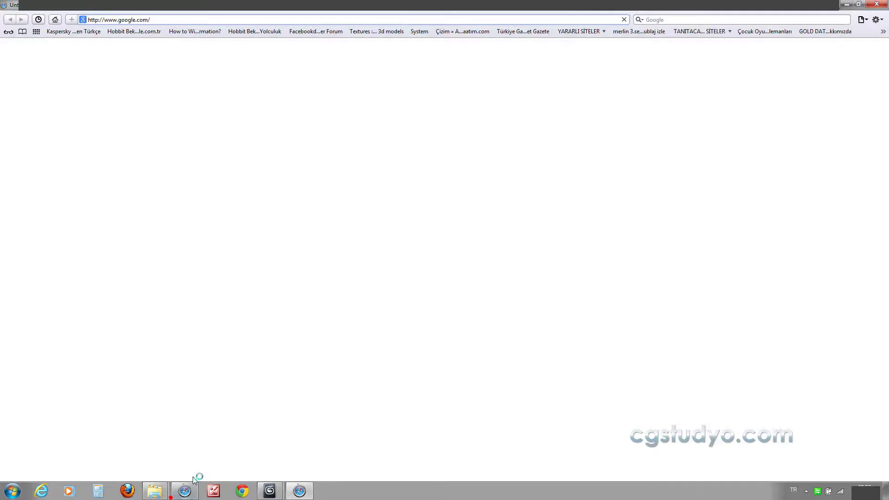
pyautogui.click(876, 3)
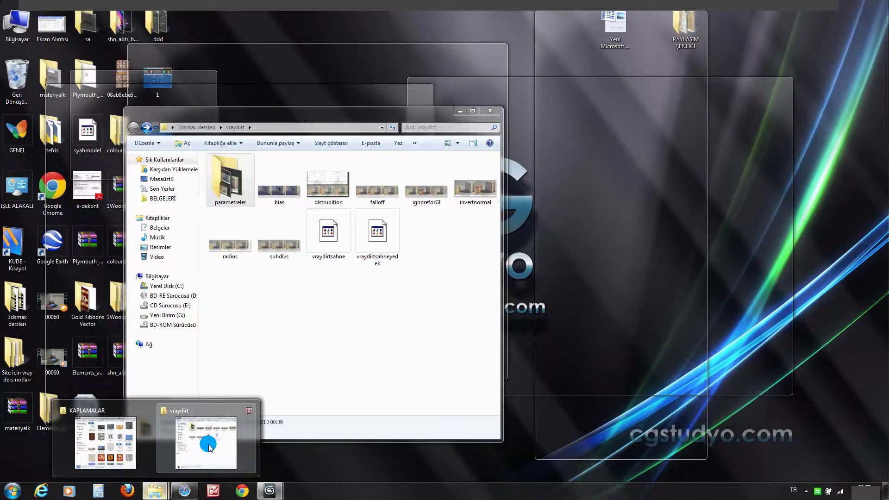
pyautogui.moveTo(154, 491)
pyautogui.click(204, 446)
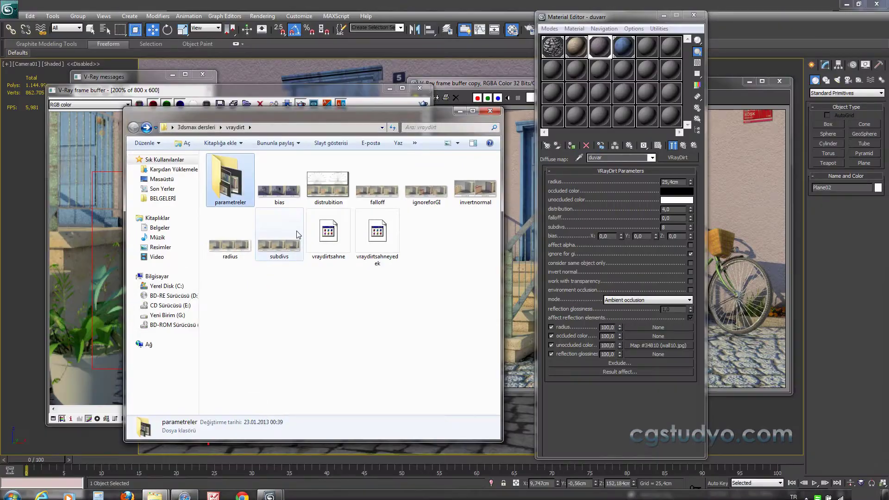
pyautogui.click(299, 188)
pyautogui.doubleClick(298, 187)
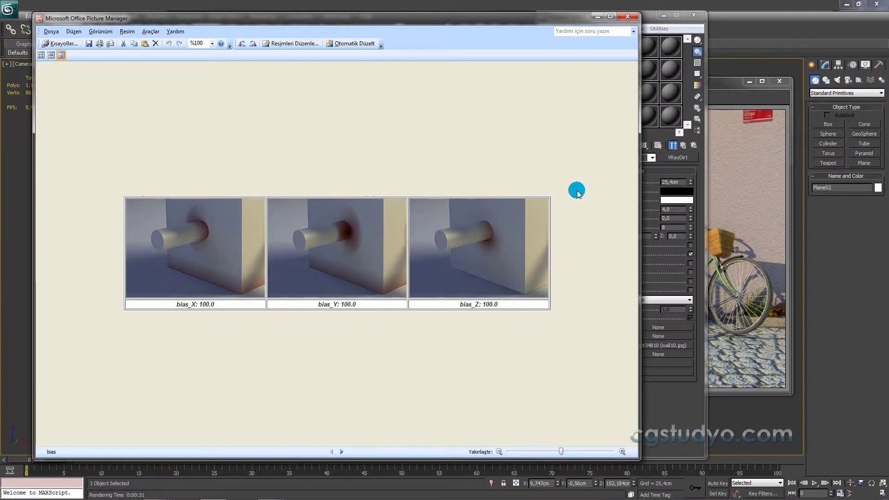
pyautogui.click(628, 16)
# Step: Back out of parametreler, open ignoreforGI.jpg and place it beside the VRayDirt parameters
pyautogui.press('Left')
pyautogui.press('Return')
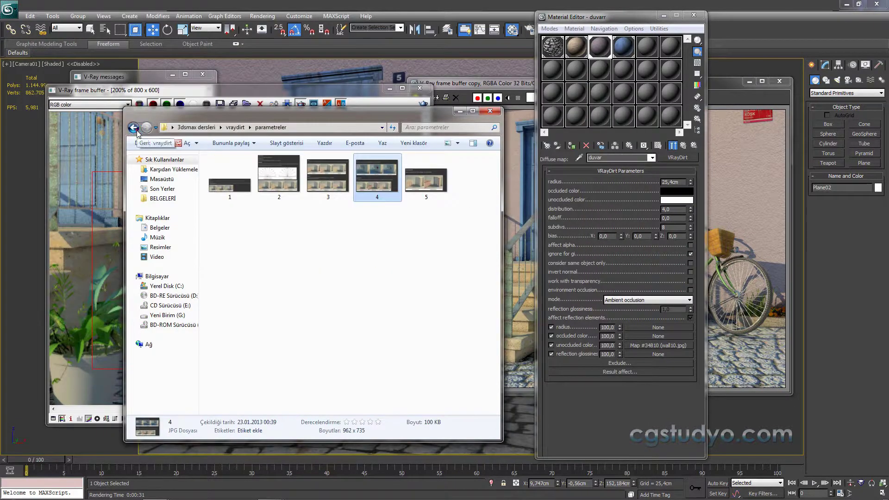
pyautogui.press('BackSpace')
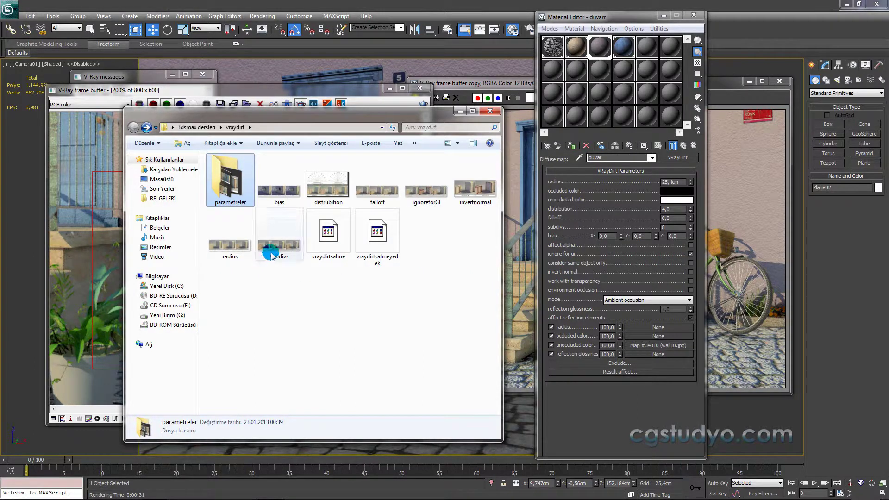
pyautogui.doubleClick(412, 203)
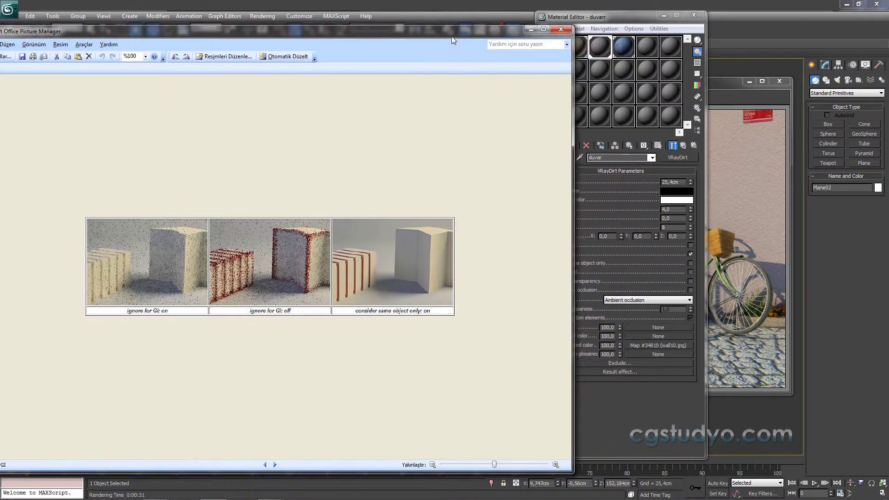
pyautogui.moveTo(501, 48); pyautogui.dragTo(426, 68)
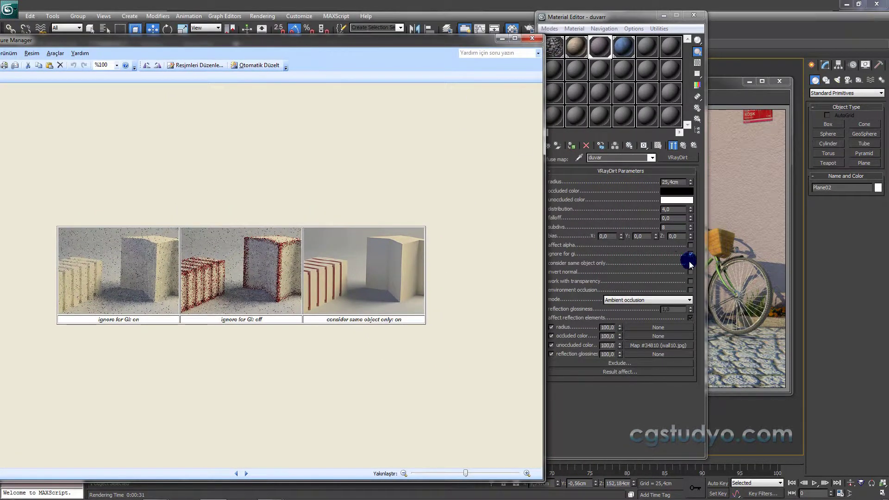
# Step: Close the ignoreforGI comparison image and vraydirt folder, and view the render at 100%
pyautogui.click(532, 38)
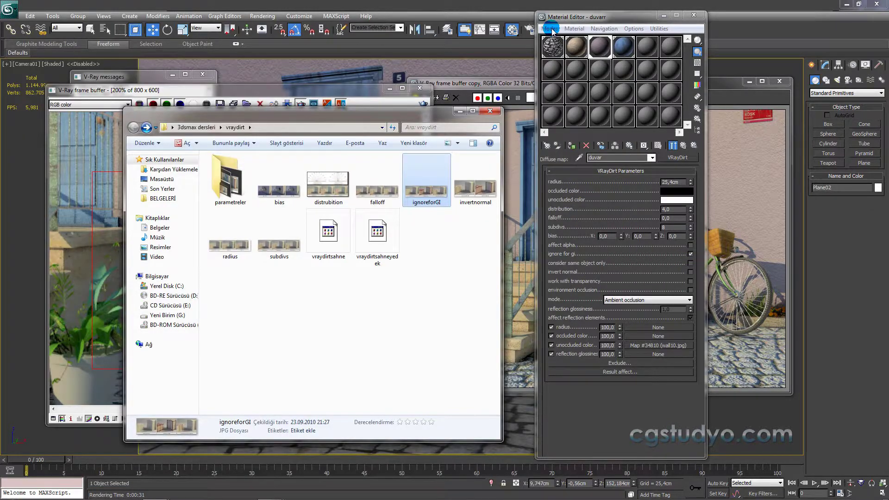
pyautogui.click(491, 112)
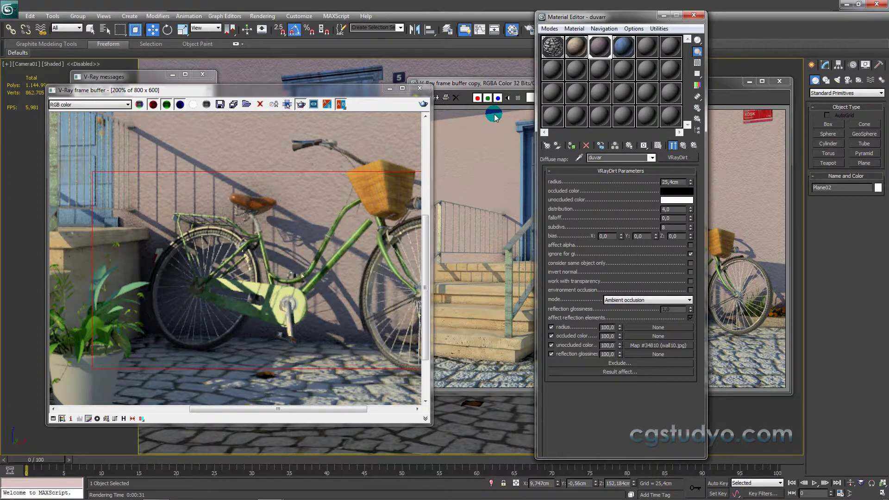
pyautogui.doubleClick(343, 172)
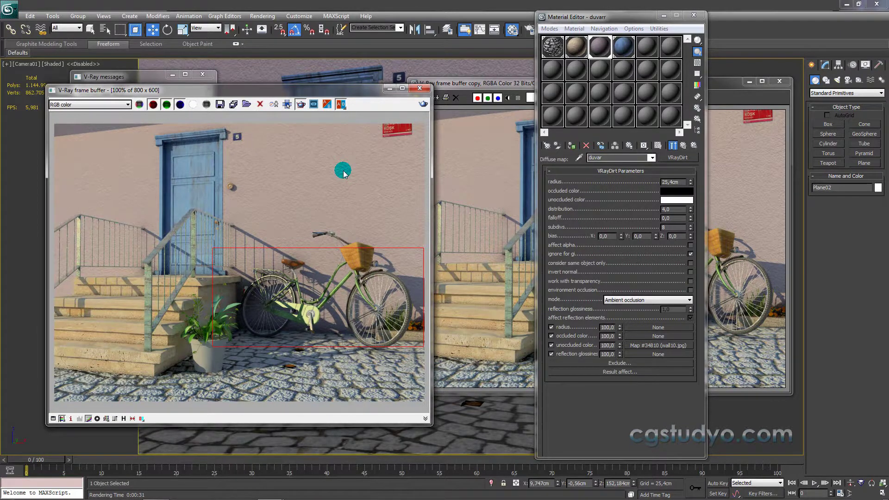
pyautogui.click(464, 150)
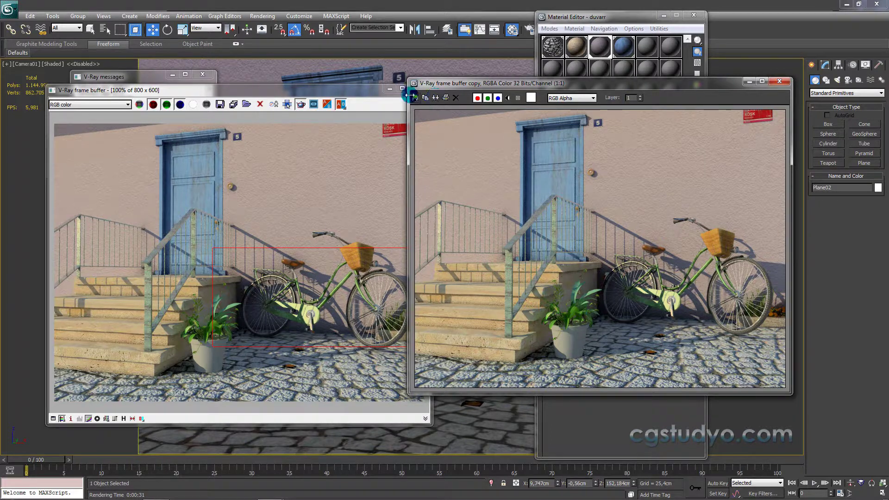
# Step: Switch off Region render in the frame buffer and close the copied render window
pyautogui.moveTo(374, 91); pyautogui.dragTo(404, 78)
pyautogui.click(370, 91)
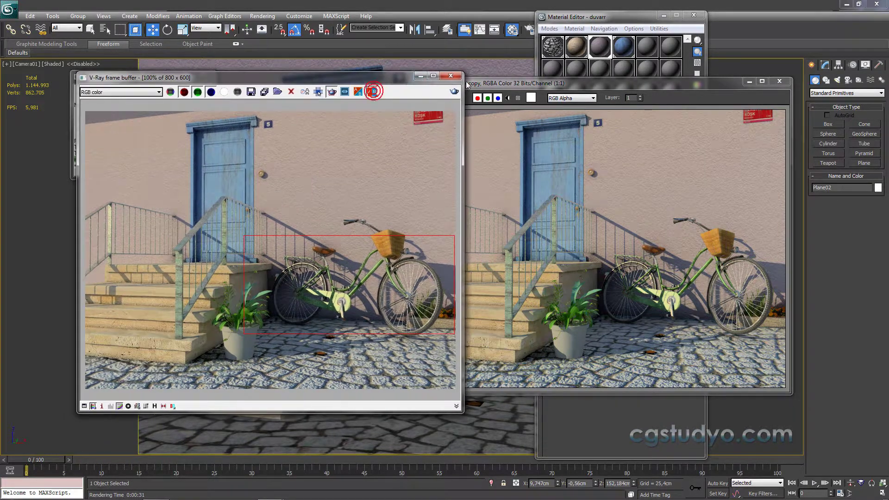
pyautogui.click(331, 95)
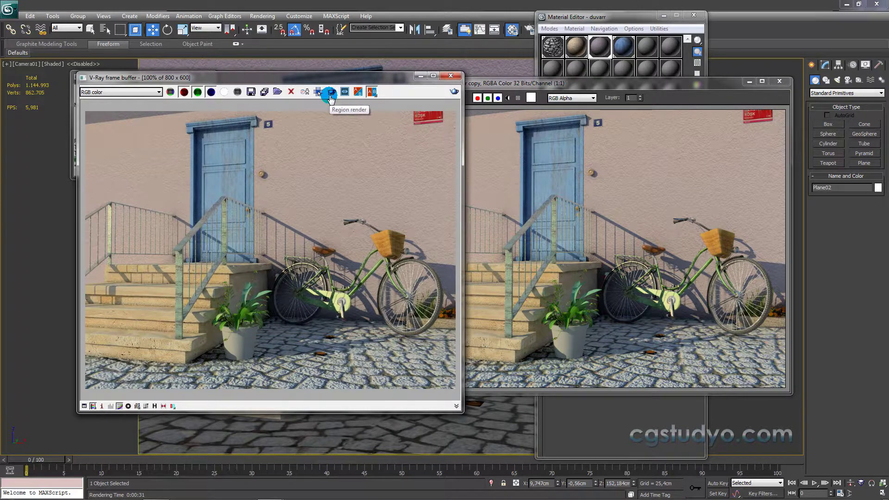
pyautogui.moveTo(395, 75); pyautogui.dragTo(409, 79)
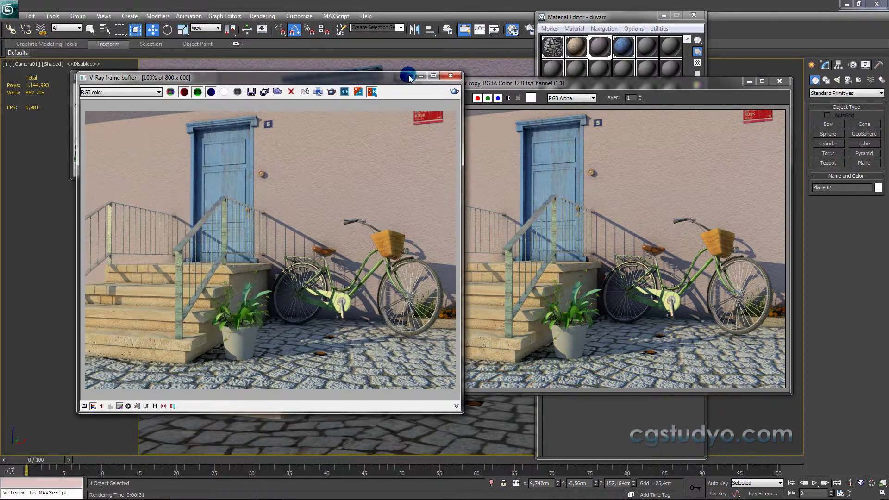
pyautogui.click(779, 81)
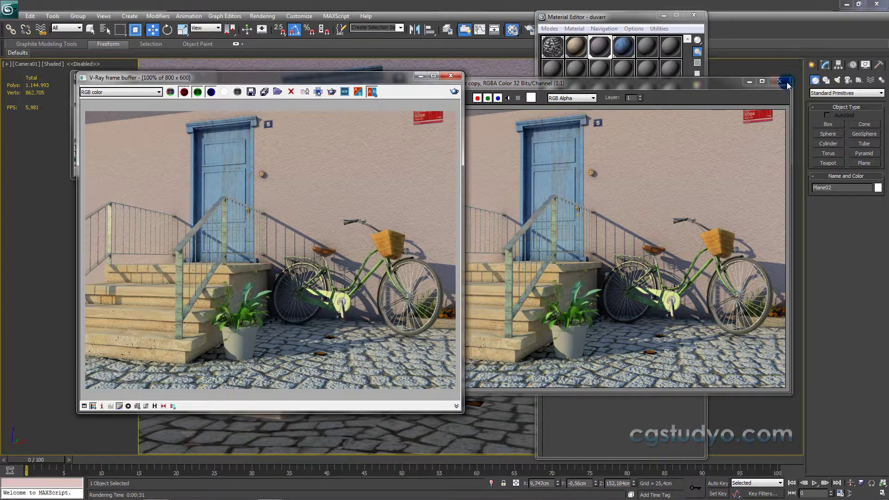
# Step: Move the render window aside and zoom the frame buffer in on the plant pot
pyautogui.moveTo(397, 83); pyautogui.dragTo(471, 64)
pyautogui.click(310, 311)
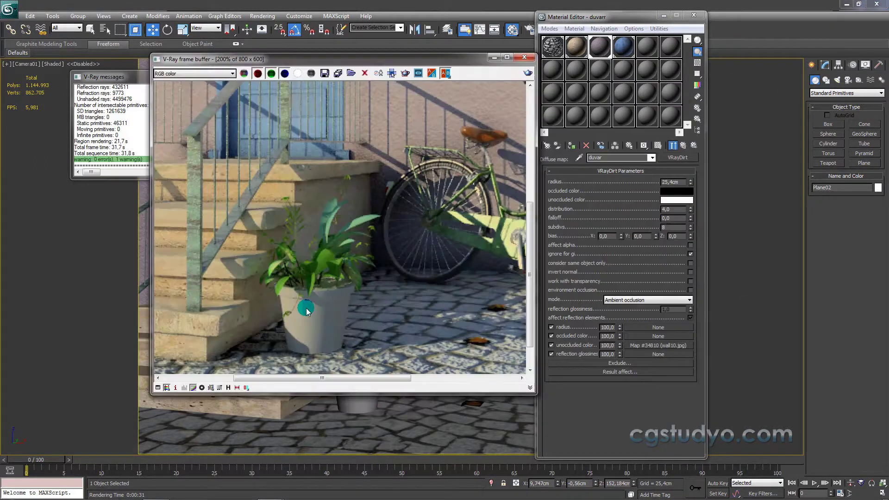
pyautogui.scroll(1, 312, 323)
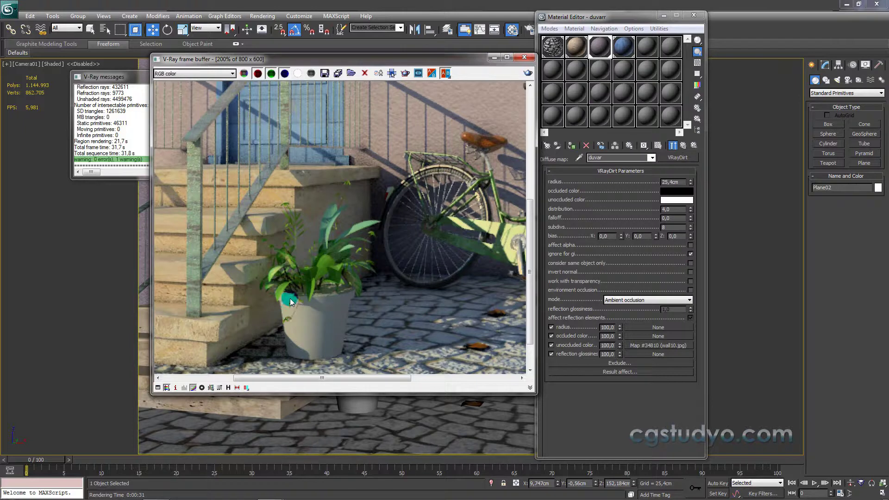
pyautogui.scroll(-1, 337, 323)
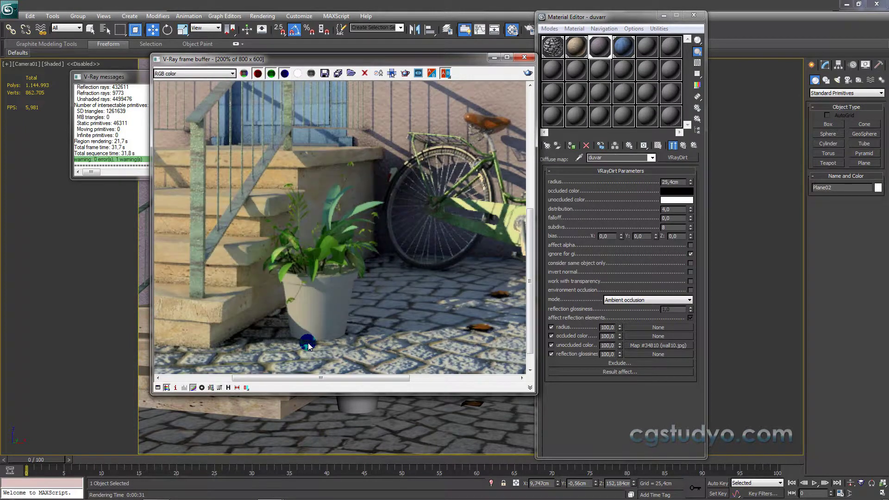
pyautogui.scroll(-1, 313, 329)
pyautogui.scroll(1, 312, 329)
pyautogui.scroll(-1, 312, 328)
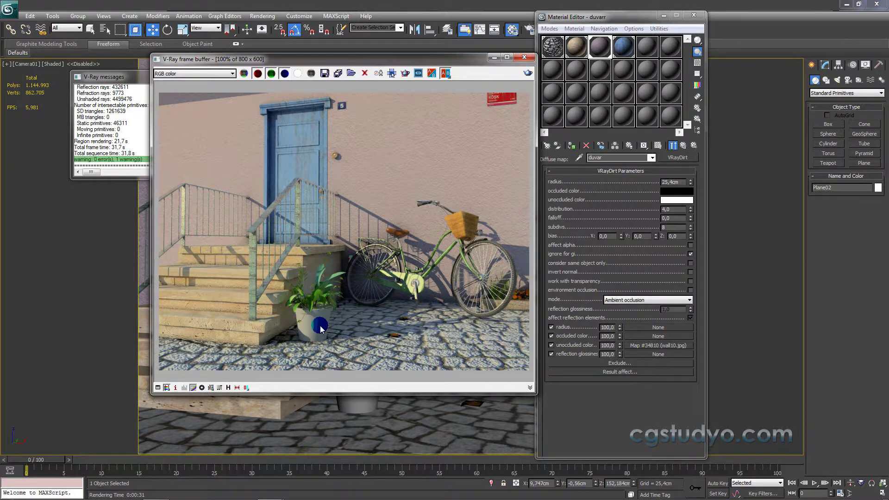
pyautogui.scroll(1, 319, 331)
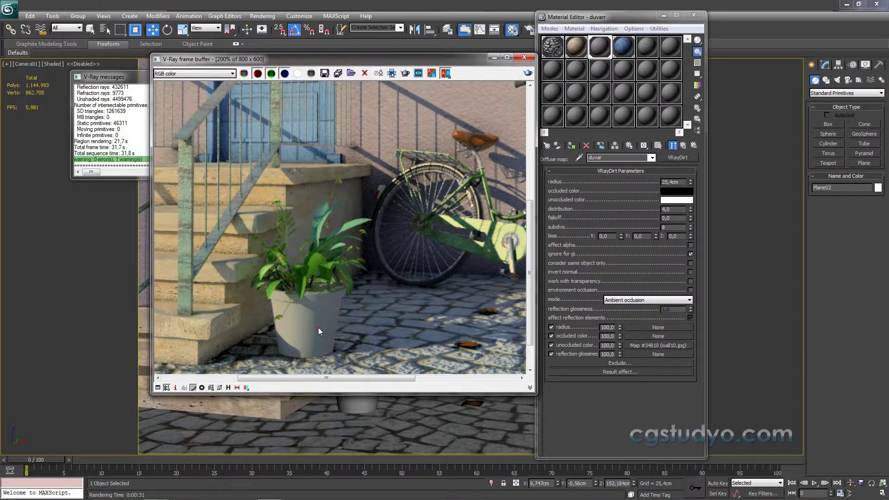
# Step: Pick an unused sample slot and name the new material saksi
pyautogui.click(647, 46)
pyautogui.doubleClick(611, 158)
pyautogui.tripleClick(611, 157)
pyautogui.write('saksi')
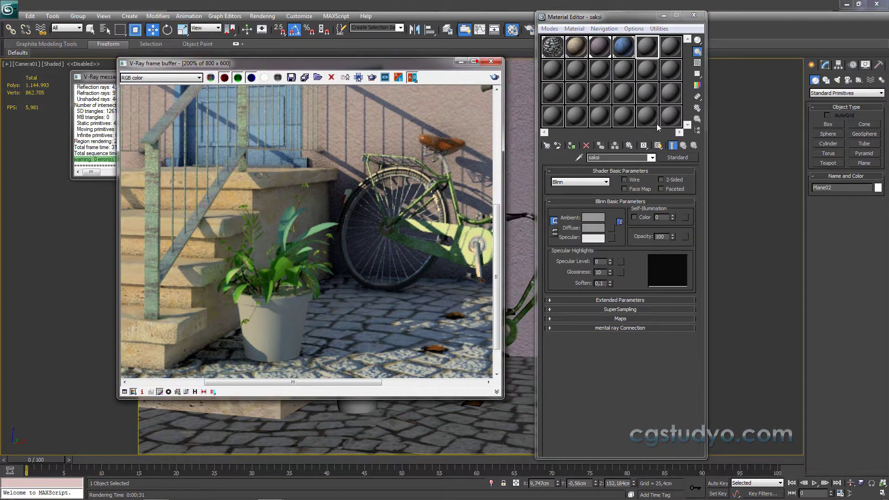
# Step: Convert saksi to a VRayMtl with a VRayDirt map in its Diffuse slot
pyautogui.click(678, 157)
pyautogui.click(234, 200)
pyautogui.doubleClick(235, 200)
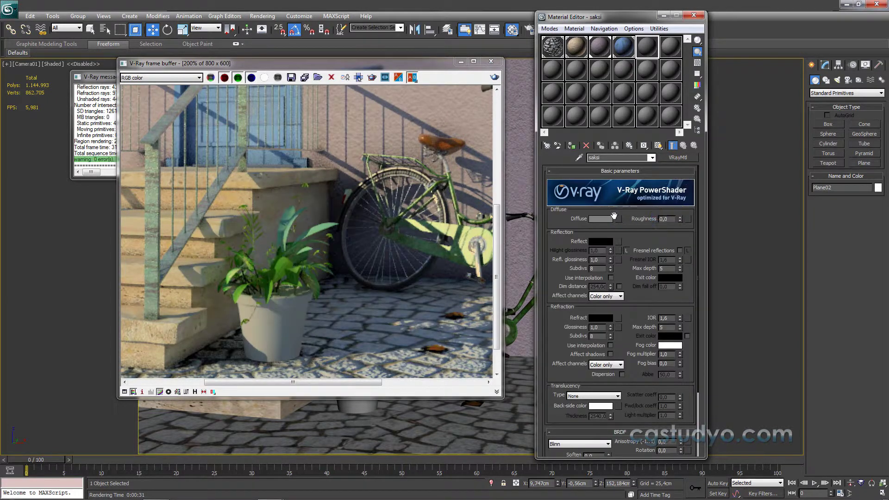
pyautogui.click(615, 217)
pyautogui.click(235, 183)
pyautogui.doubleClick(229, 144)
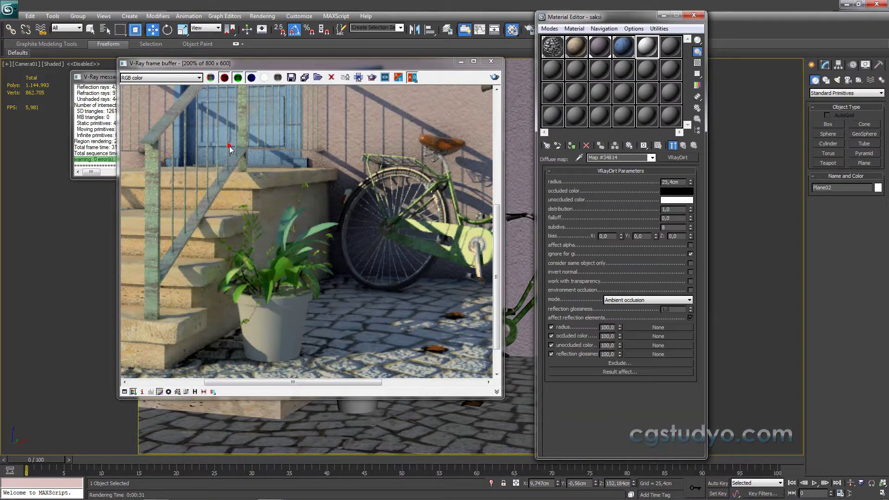
# Step: Set the VRayDirt unoccluded colour to a terracotta brownish-red
pyautogui.click(669, 192)
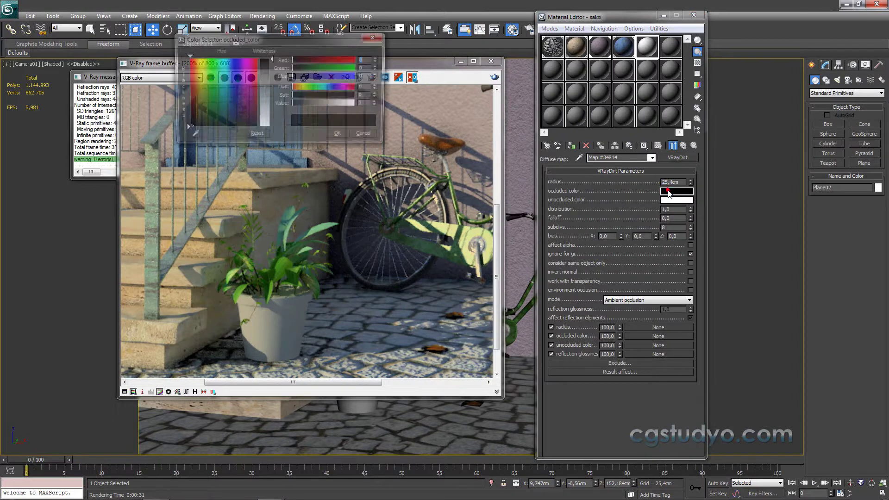
pyautogui.click(370, 40)
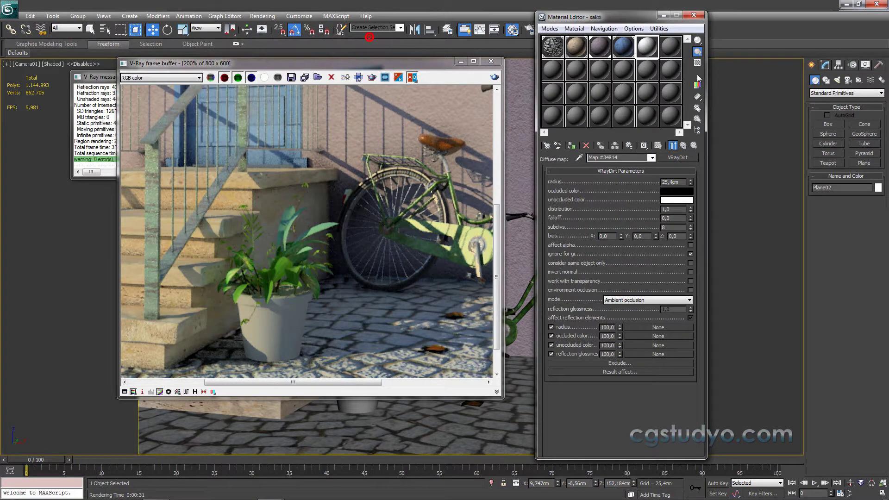
pyautogui.click(681, 202)
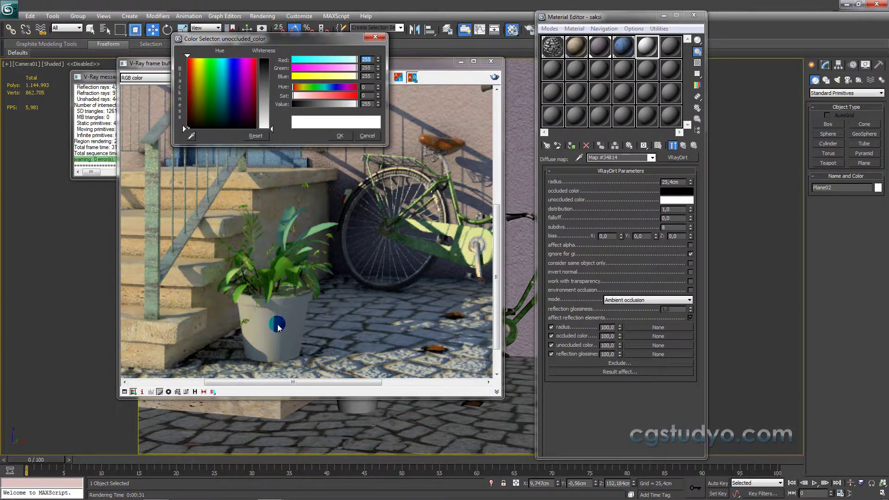
pyautogui.moveTo(230, 99); pyautogui.dragTo(192, 119)
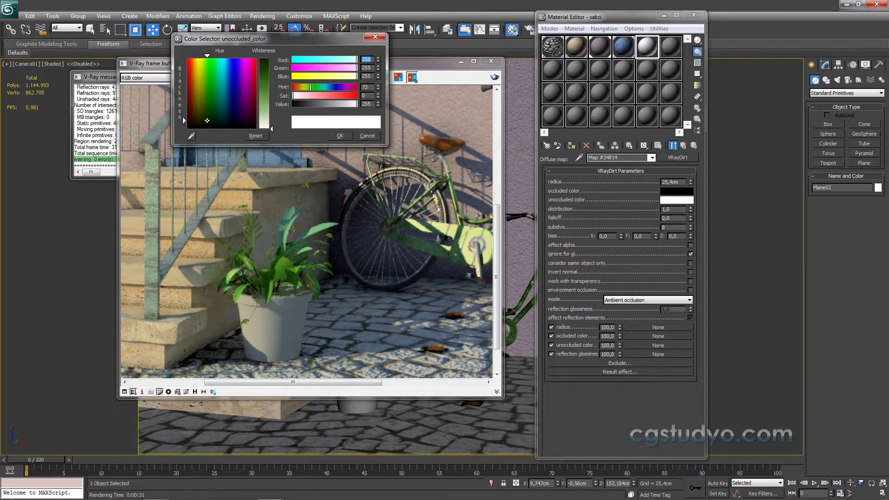
pyautogui.click(260, 75)
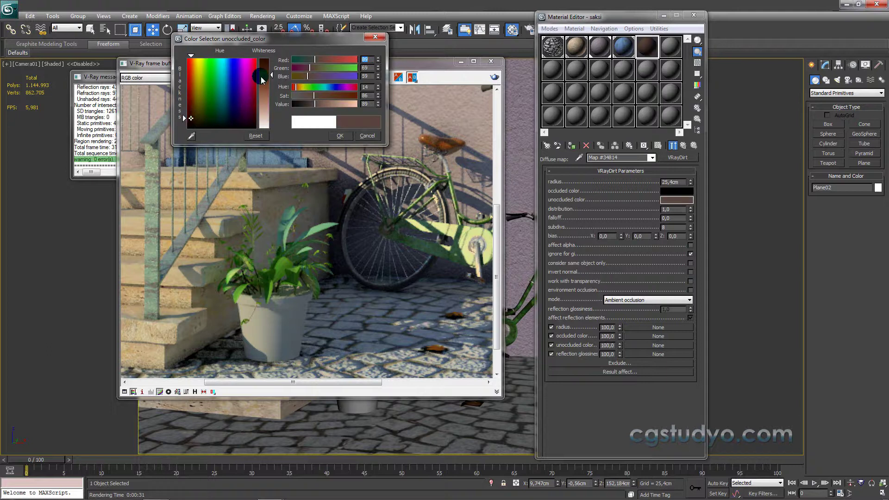
pyautogui.moveTo(314, 65); pyautogui.dragTo(326, 58)
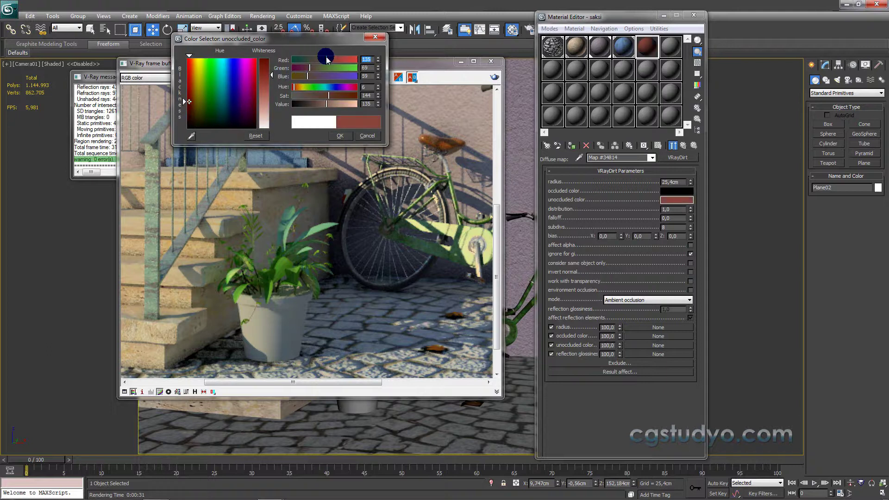
pyautogui.moveTo(189, 103); pyautogui.dragTo(191, 108)
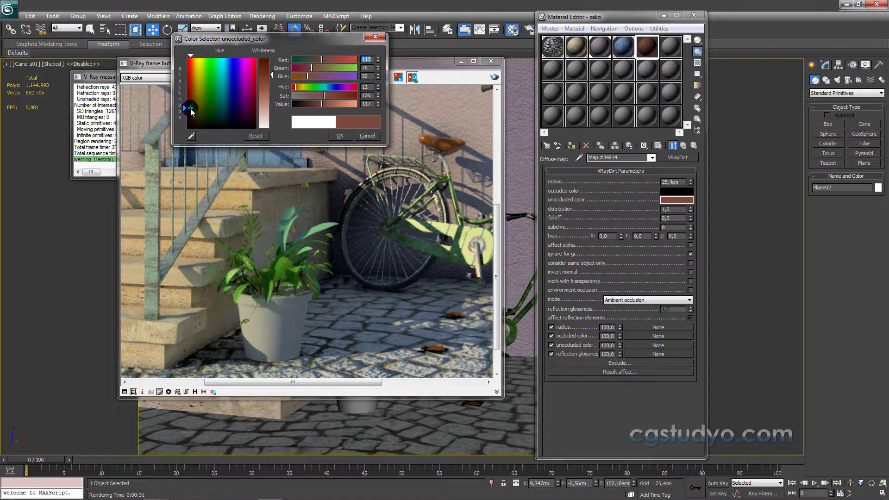
pyautogui.moveTo(270, 78)
pyautogui.mouseDown()
pyautogui.moveTo(272, 89)
pyautogui.moveTo(272, 75)
pyautogui.mouseUp()
pyautogui.click(340, 136)
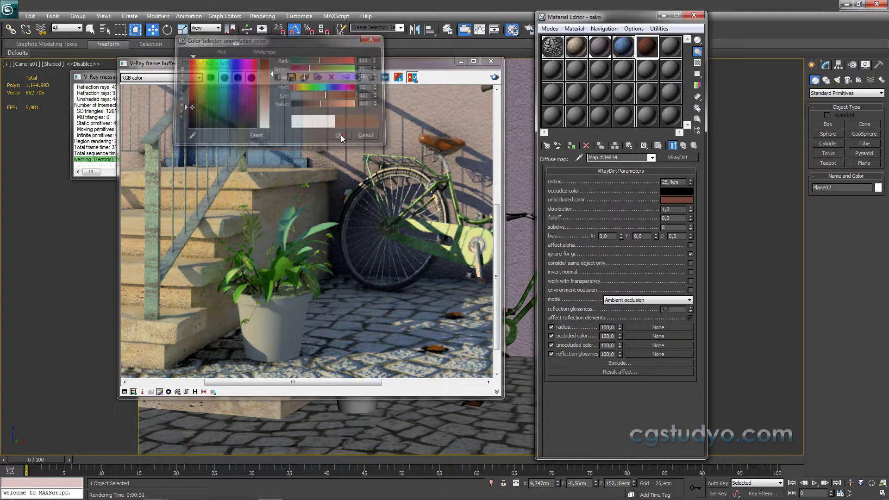
# Step: Set the VRayDirt occluded colour to a slightly dark green
pyautogui.click(664, 192)
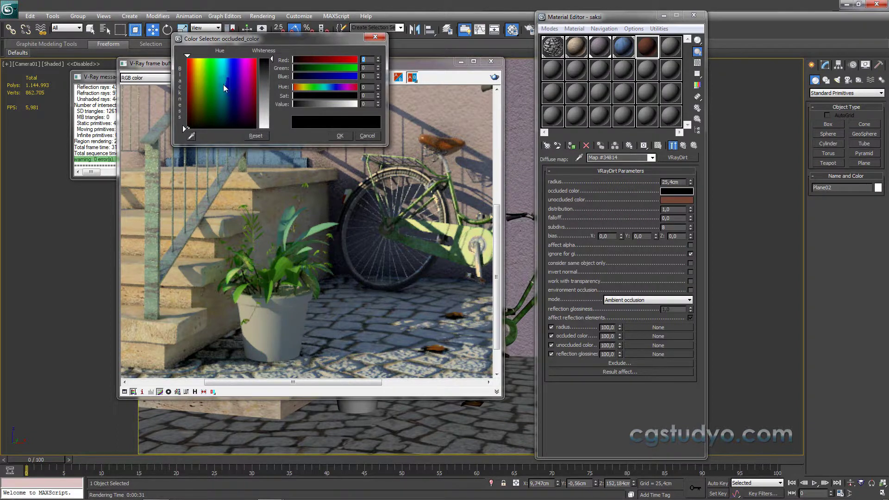
pyautogui.moveTo(224, 88); pyautogui.dragTo(207, 100)
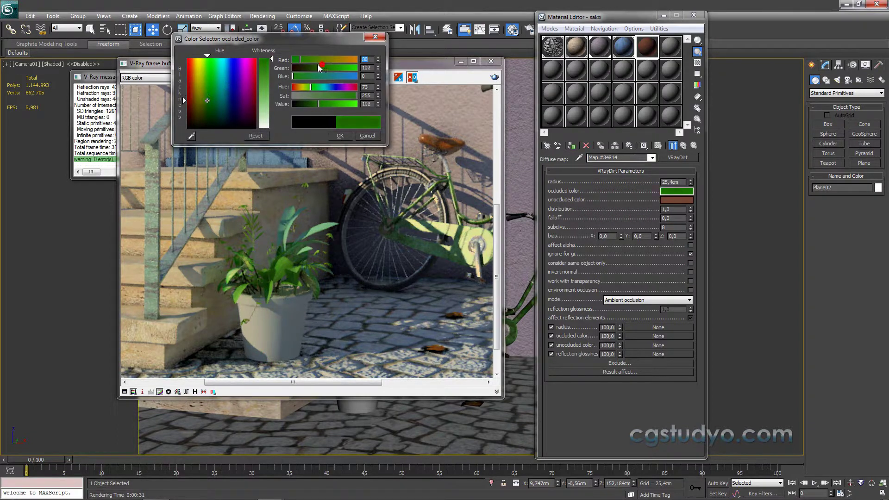
pyautogui.moveTo(318, 65); pyautogui.dragTo(314, 67)
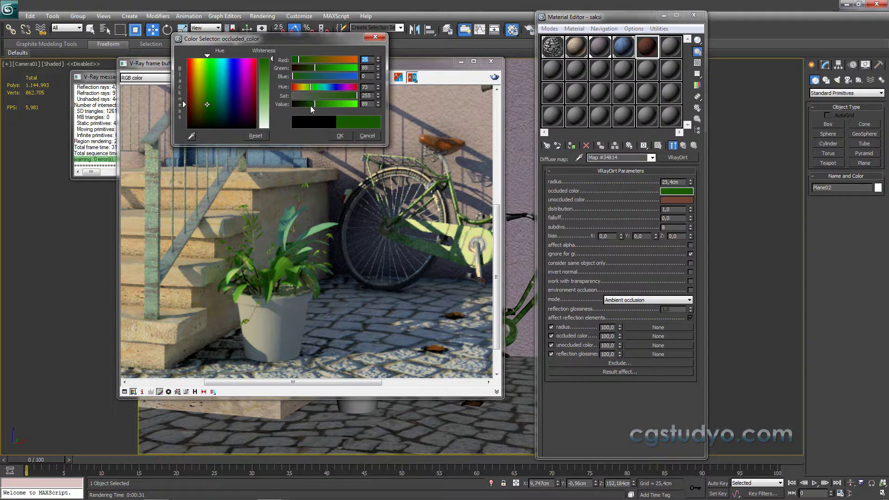
pyautogui.click(340, 135)
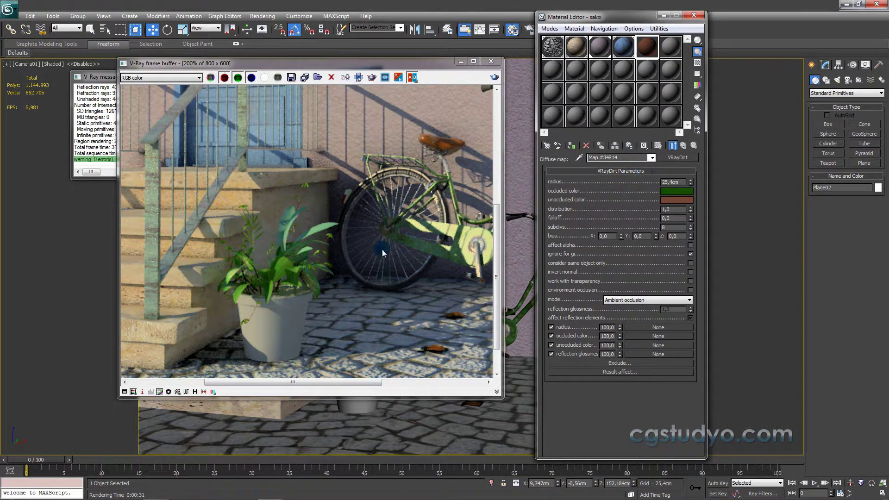
# Step: Set the VRayDirt radius to 15 cm and close the render window
pyautogui.doubleClick(682, 181)
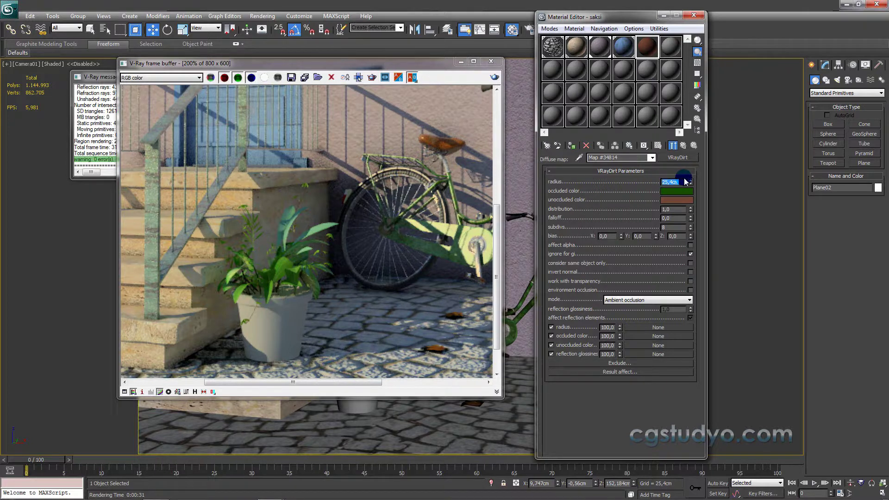
pyautogui.write('1')
pyautogui.click(683, 179)
pyautogui.doubleClick(674, 182)
pyautogui.write('15')
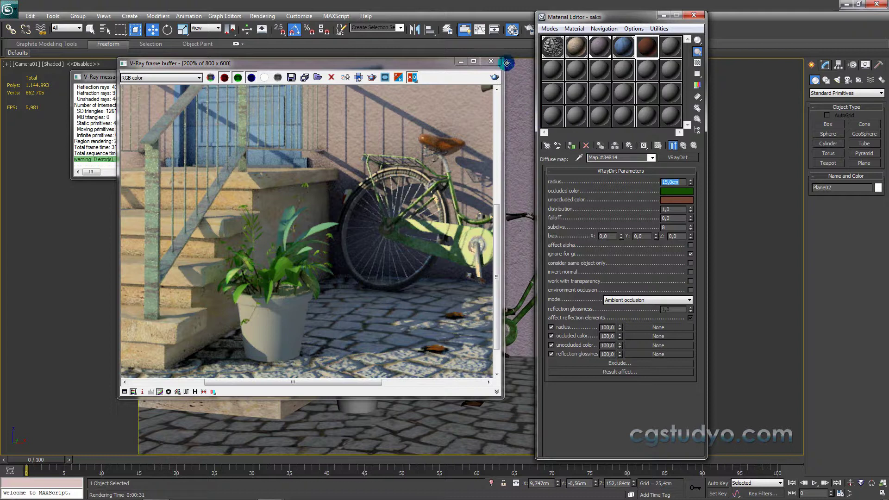
pyautogui.click(491, 61)
# Step: Apply the material to the flower pot, renaming it saksi2 instead of replacing saksi
pyautogui.moveTo(633, 54); pyautogui.dragTo(366, 390)
pyautogui.click(407, 249)
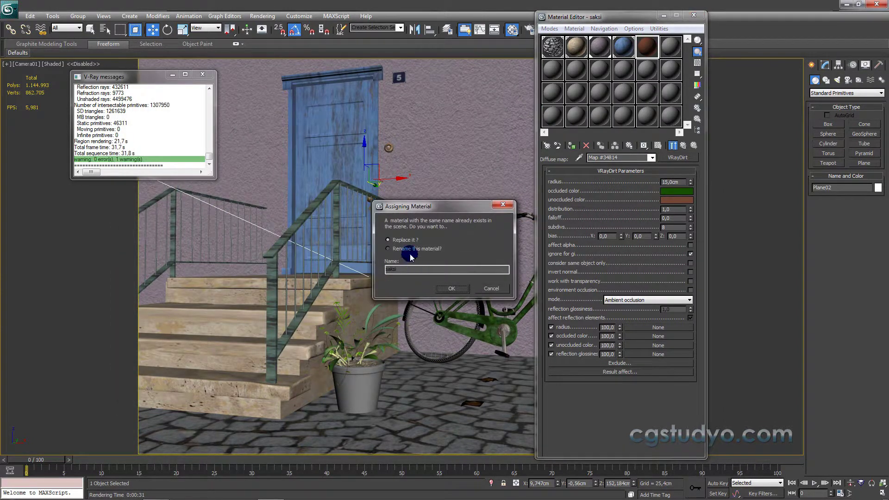
pyautogui.write('2')
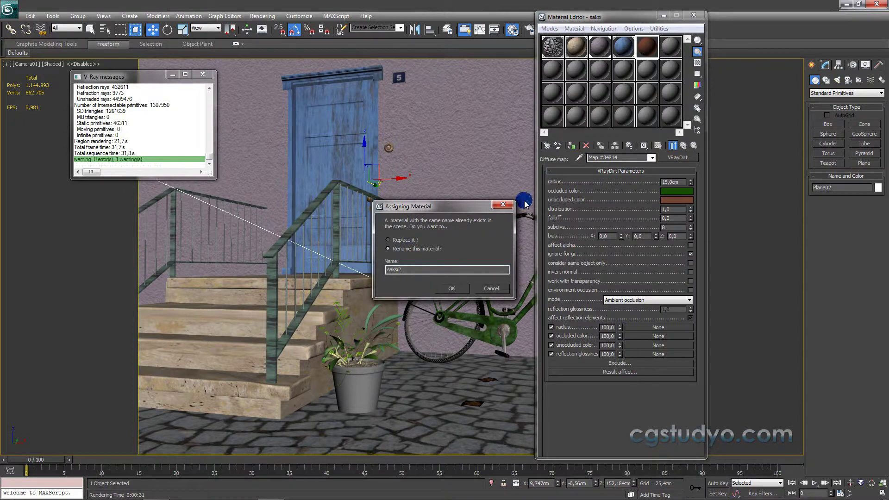
pyautogui.click(456, 289)
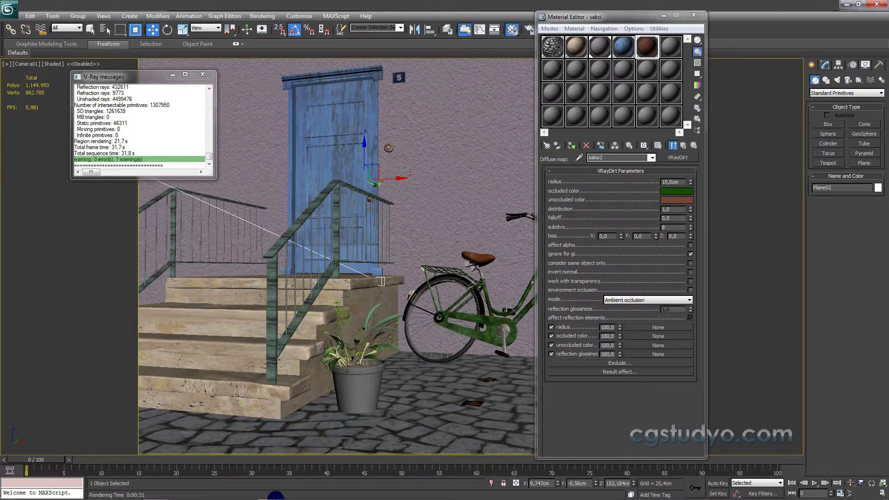
pyautogui.click(271, 490)
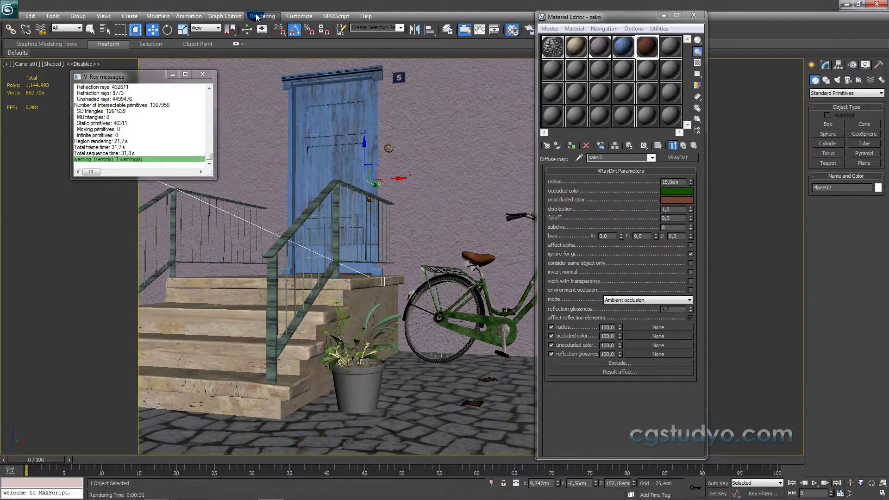
# Step: Render the camera view via Rendering > Render and zoom around the frame buffer
pyautogui.click(258, 17)
pyautogui.click(261, 27)
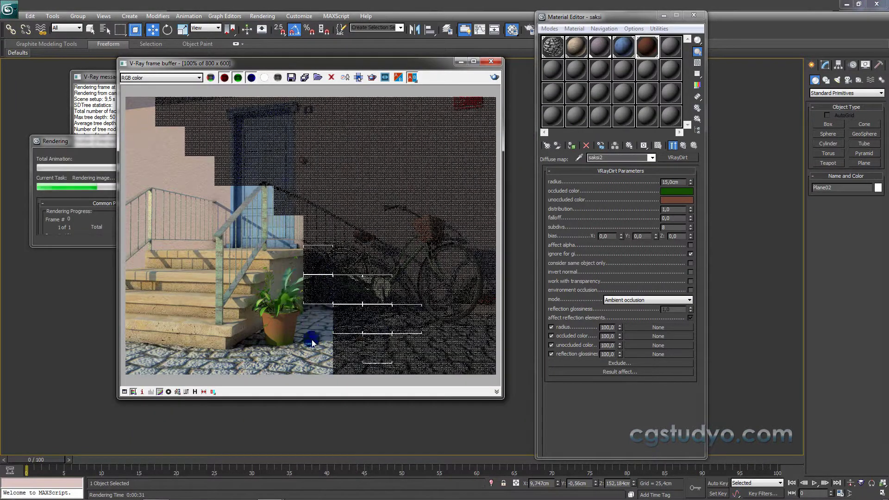
pyautogui.scroll(1, 282, 349)
pyautogui.scroll(-1, 274, 338)
pyautogui.scroll(1, 278, 324)
pyautogui.scroll(-1, 306, 307)
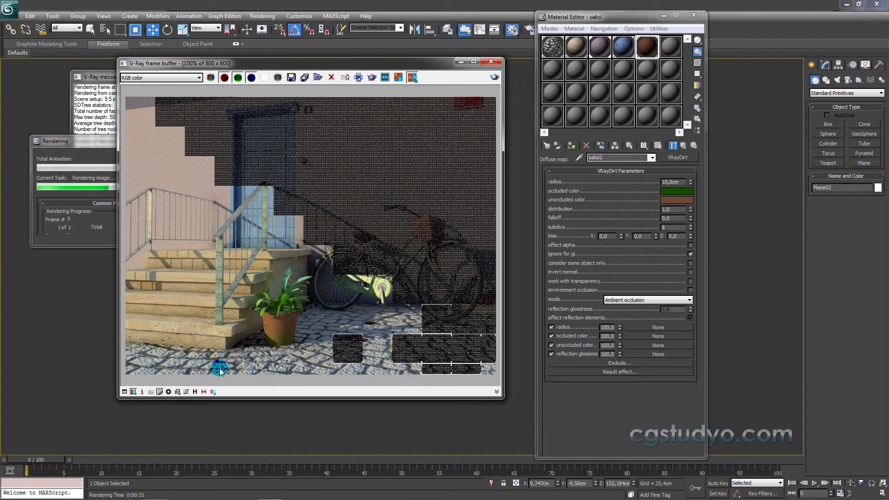
pyautogui.scroll(1, 241, 363)
pyautogui.scroll(-1, 253, 353)
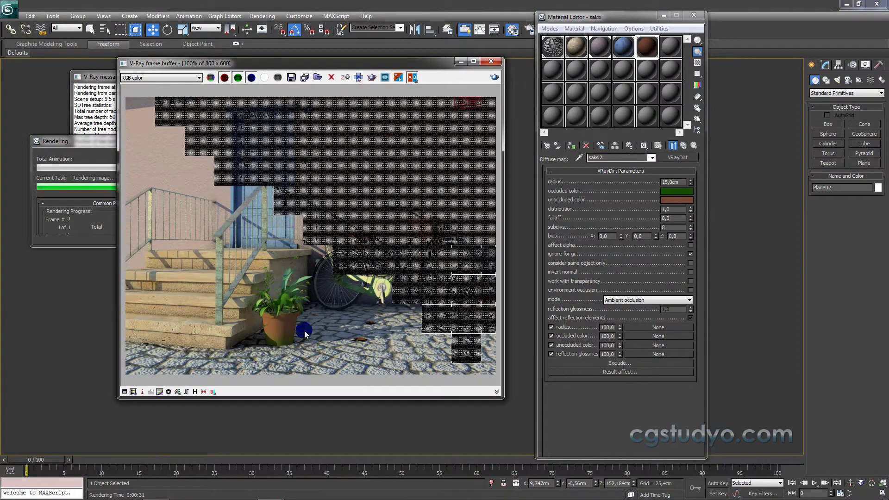
pyautogui.scroll(2, 286, 327)
pyautogui.scroll(-1, 292, 299)
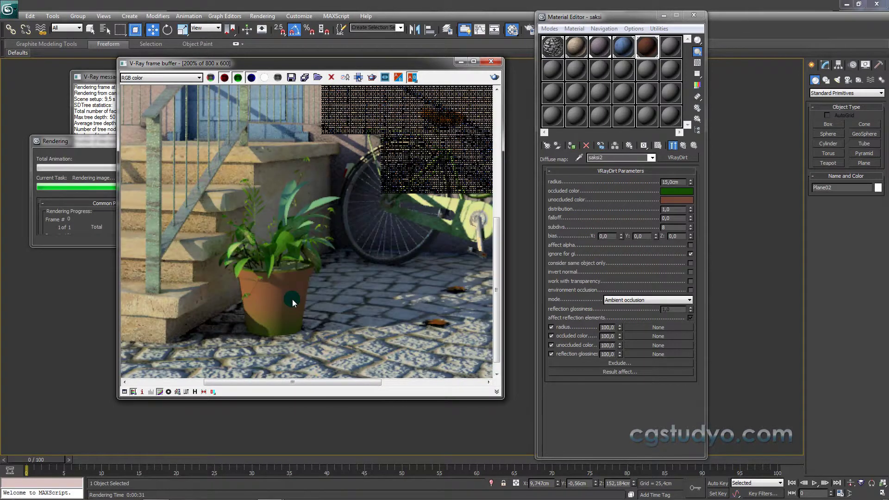
pyautogui.scroll(-1, 298, 280)
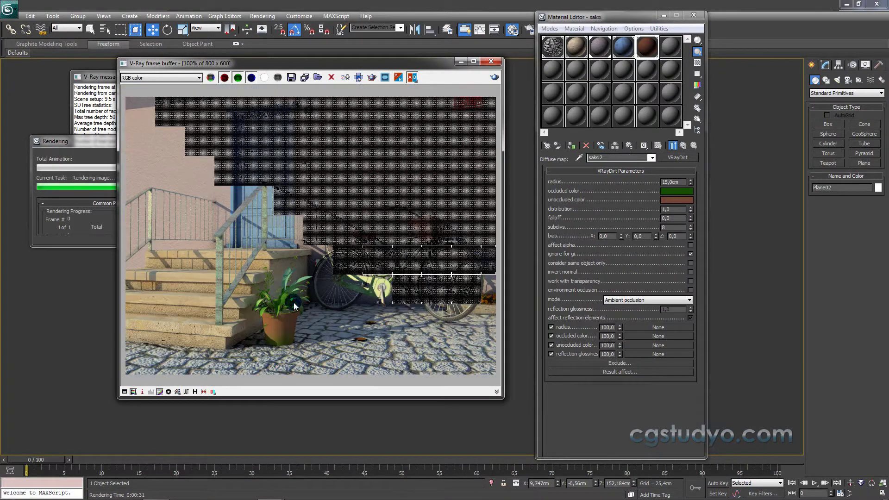
pyautogui.scroll(1, 282, 326)
pyautogui.scroll(-1, 296, 337)
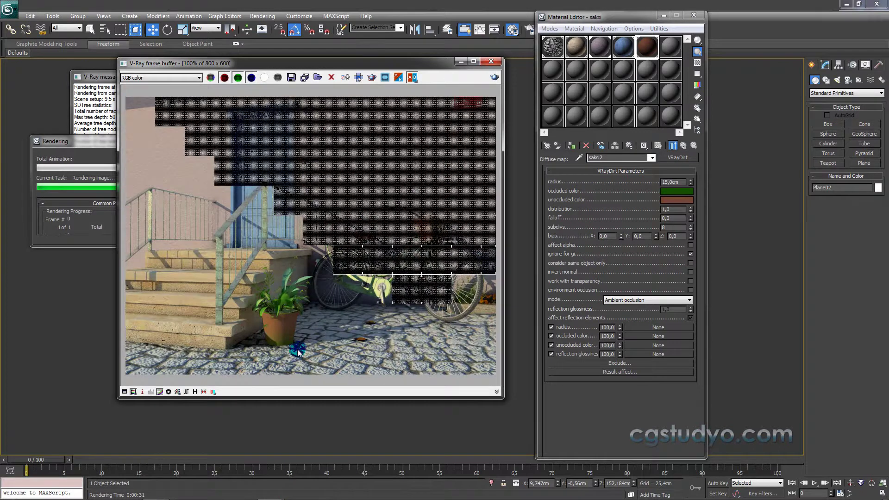
pyautogui.scroll(1, 284, 343)
pyautogui.scroll(-1, 280, 338)
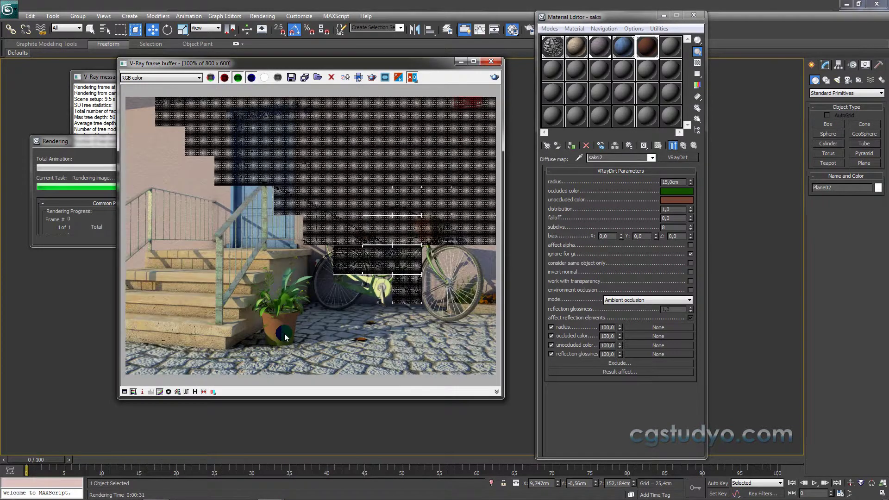
pyautogui.scroll(1, 285, 333)
pyautogui.scroll(-1, 293, 315)
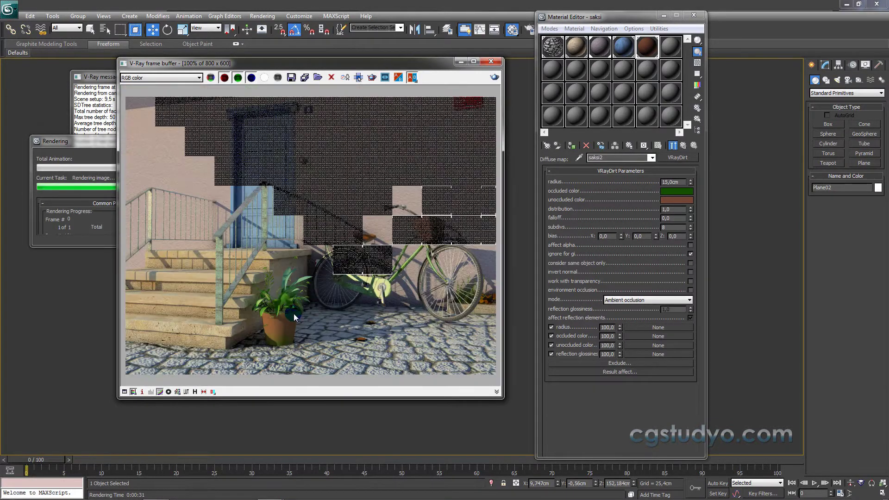
pyautogui.scroll(1, 253, 262)
pyautogui.scroll(1, 259, 326)
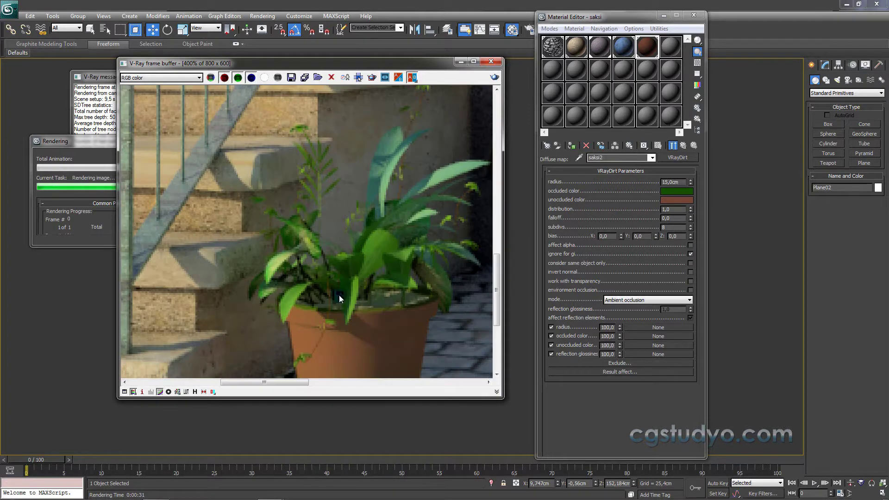
# Step: Pan and zoom the frame buffer to inspect the green shading at the pot's base
pyautogui.moveTo(444, 371); pyautogui.dragTo(426, 295)
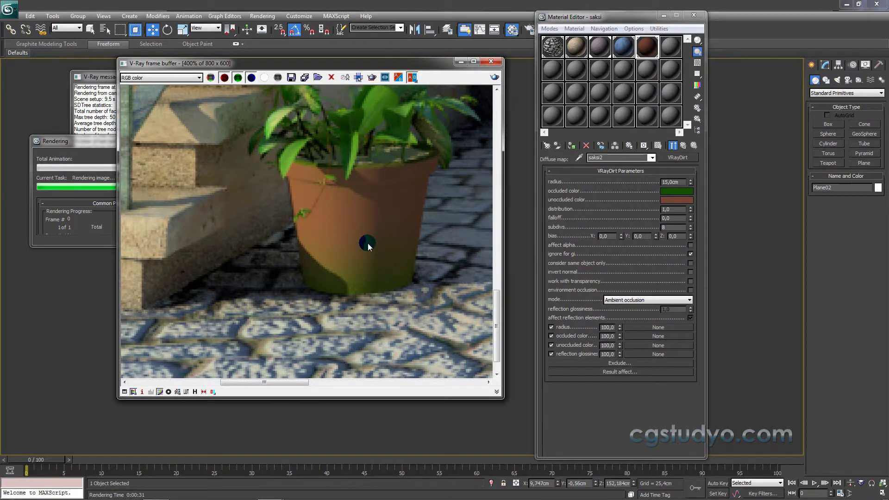
pyautogui.moveTo(497, 253); pyautogui.dragTo(497, 295)
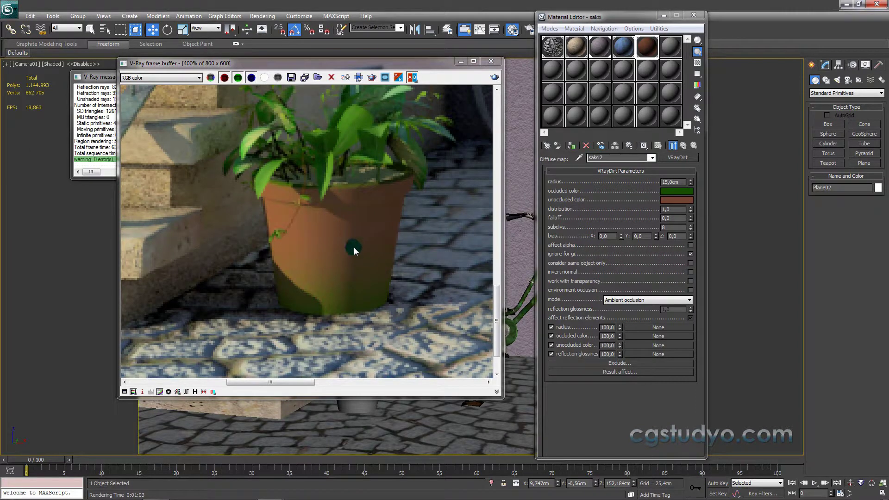
pyautogui.scroll(-2, 345, 228)
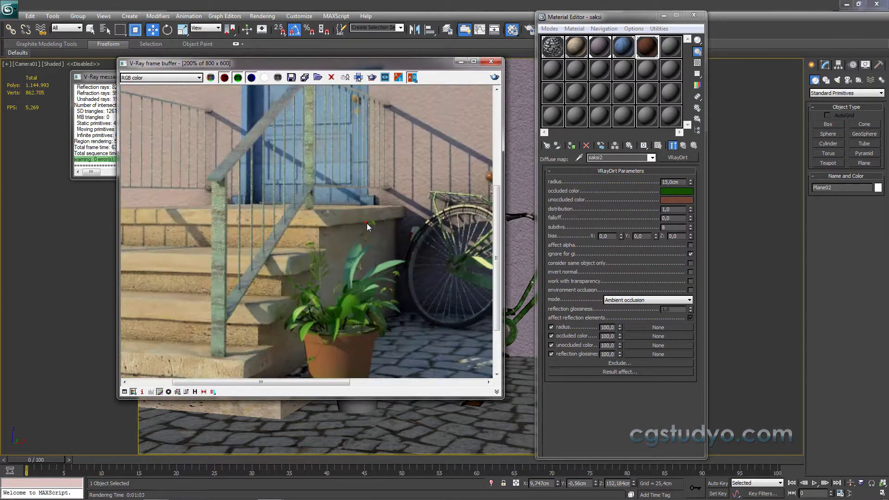
pyautogui.scroll(-2, 367, 233)
pyautogui.scroll(2, 285, 322)
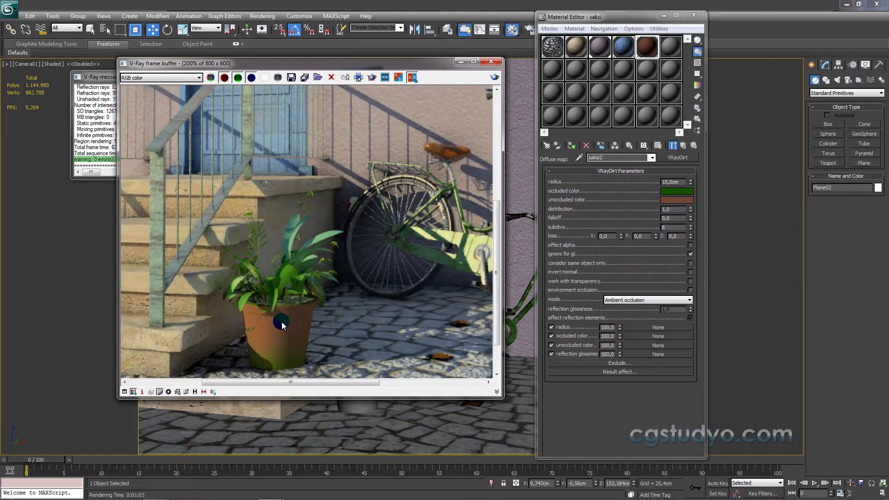
pyautogui.scroll(-2, 289, 328)
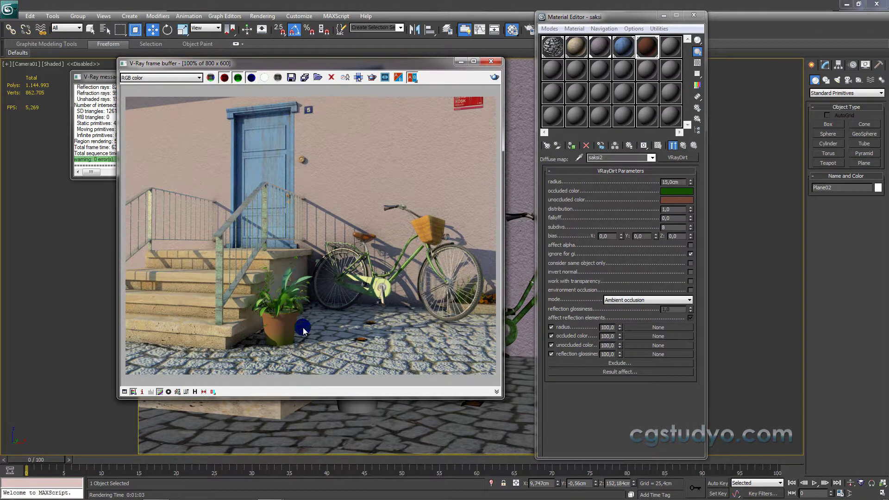
# Step: Set the VRayDirt falloff to 1 and reduce its radius to 10 cm
pyautogui.click(672, 200)
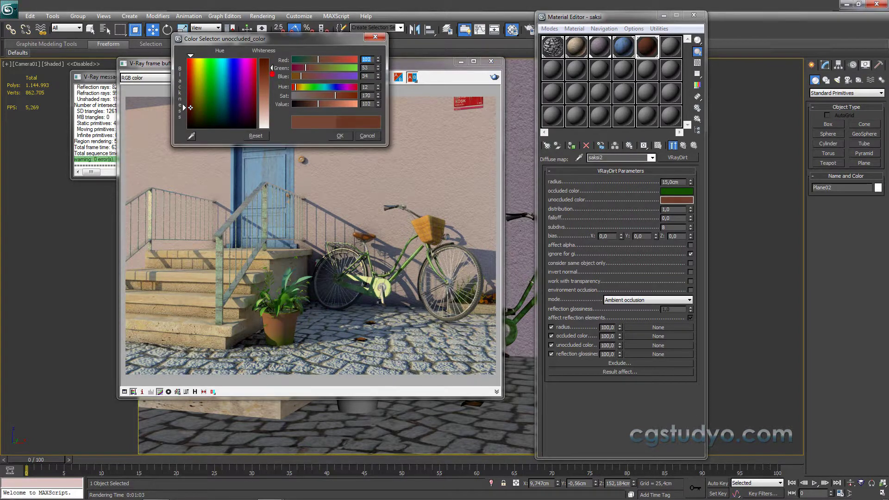
pyautogui.click(340, 135)
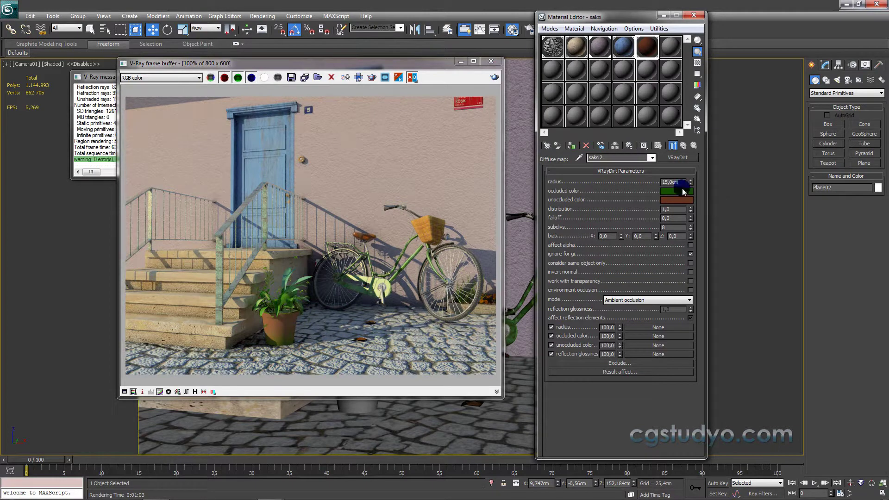
pyautogui.click(667, 218)
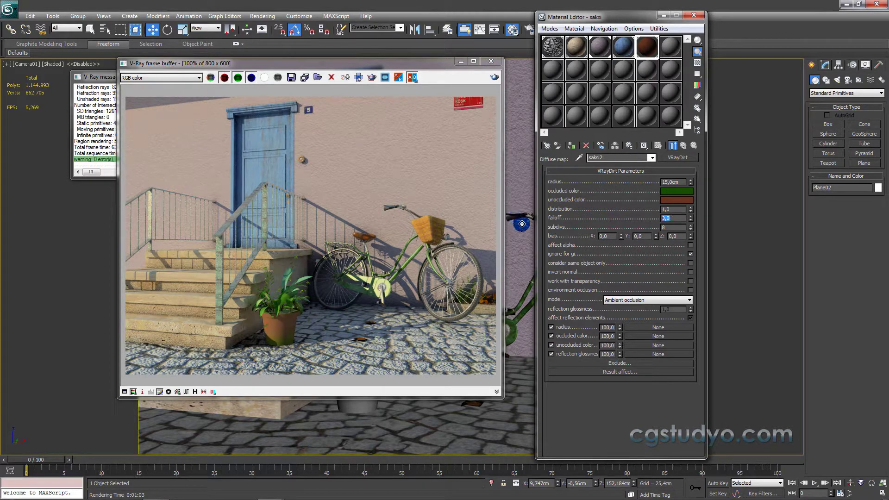
pyautogui.write('1')
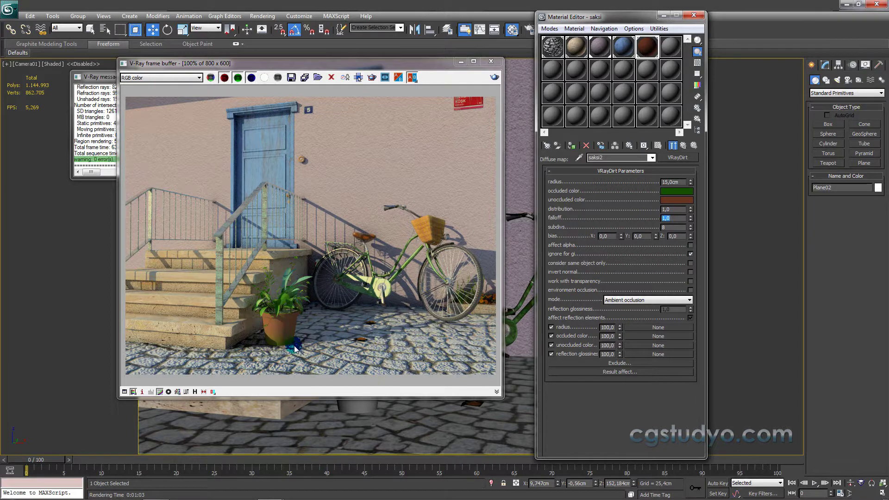
pyautogui.scroll(1, 280, 352)
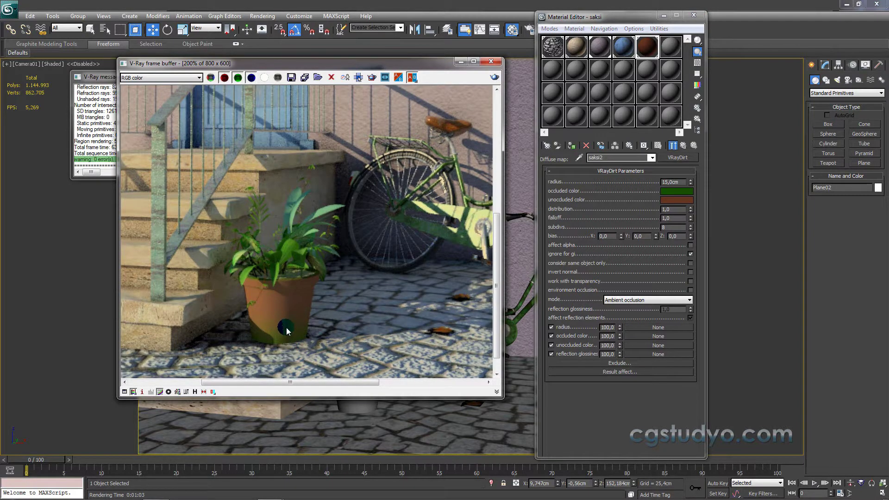
pyautogui.scroll(-1, 286, 327)
pyautogui.doubleClick(661, 183)
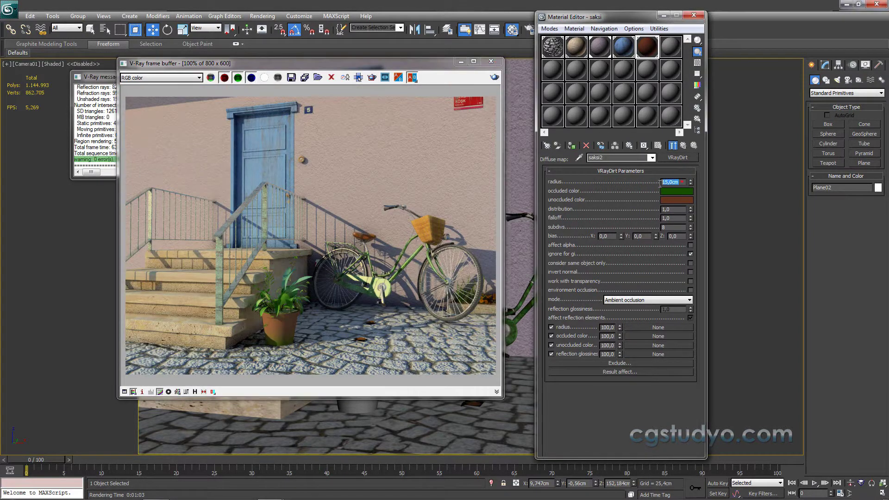
pyautogui.rightClick(296, 326)
pyautogui.write('10')
pyautogui.moveTo(426, 218); pyautogui.dragTo(351, 88)
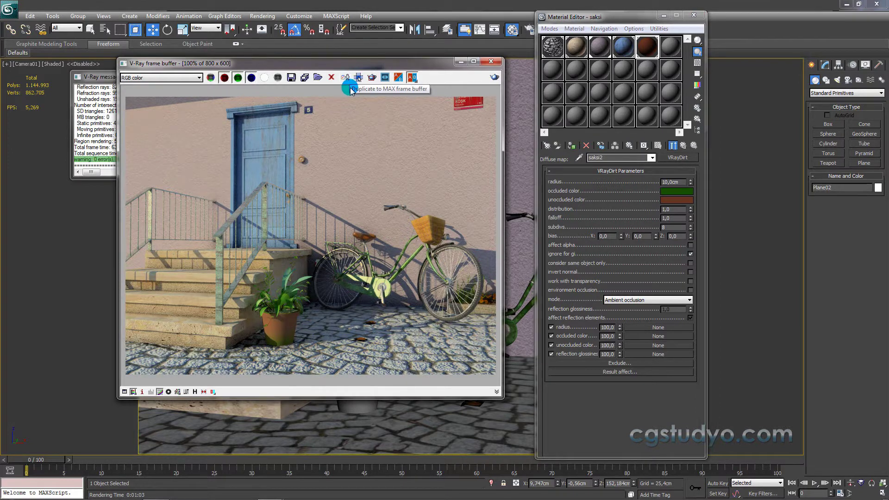
# Step: Duplicate the current render to the MAX frame buffer and cancel the new full render
pyautogui.click(351, 88)
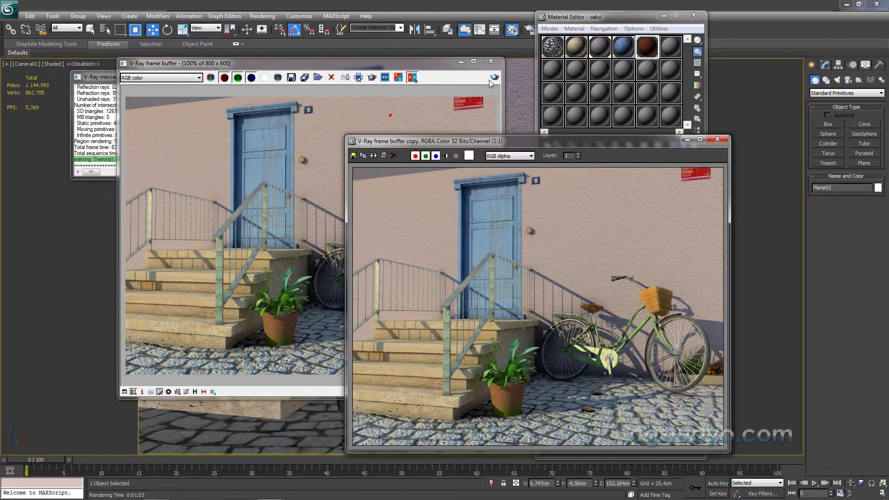
pyautogui.click(494, 78)
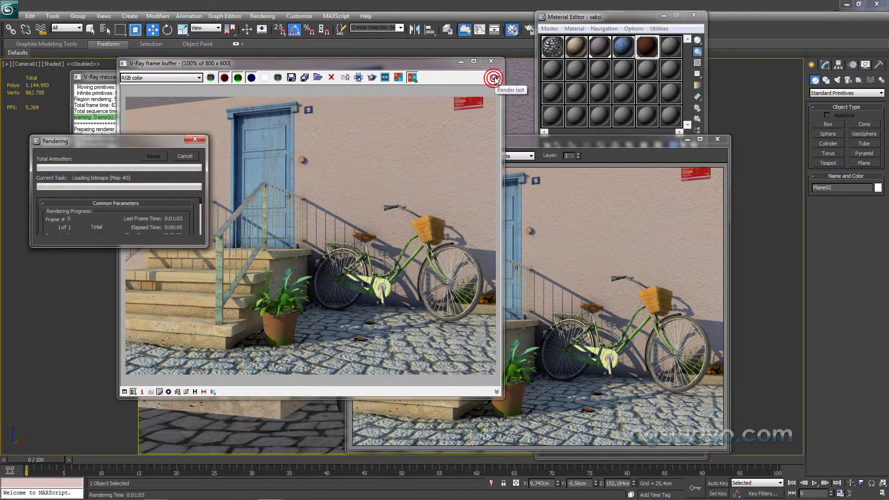
pyautogui.click(187, 157)
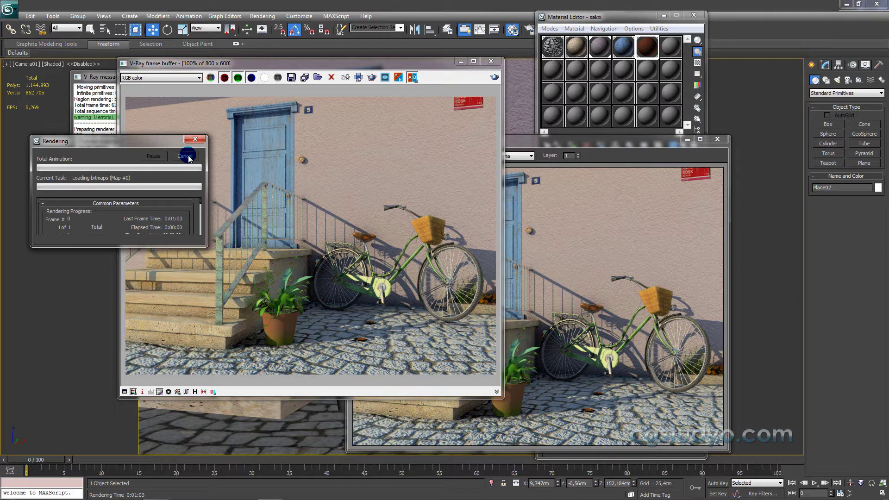
# Step: Re-render only a region drawn over the plant pot and bicycle
pyautogui.click(377, 82)
pyautogui.moveTo(332, 254)
pyautogui.mouseDown()
pyautogui.moveTo(284, 327)
pyautogui.moveTo(236, 356)
pyautogui.mouseUp()
pyautogui.click(493, 76)
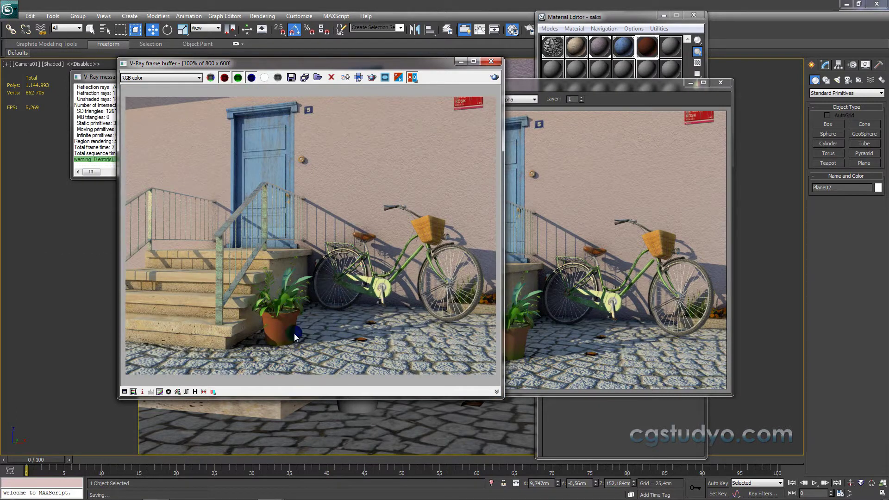
pyautogui.scroll(1, 280, 339)
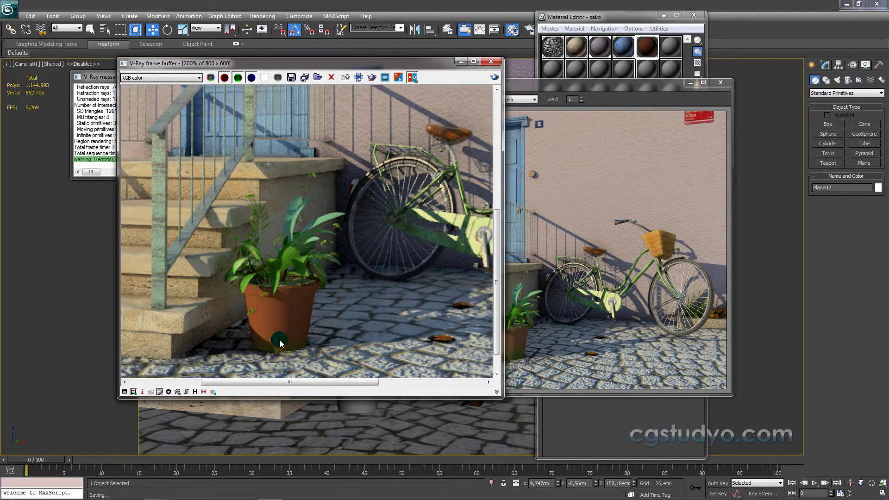
pyautogui.scroll(-1, 279, 340)
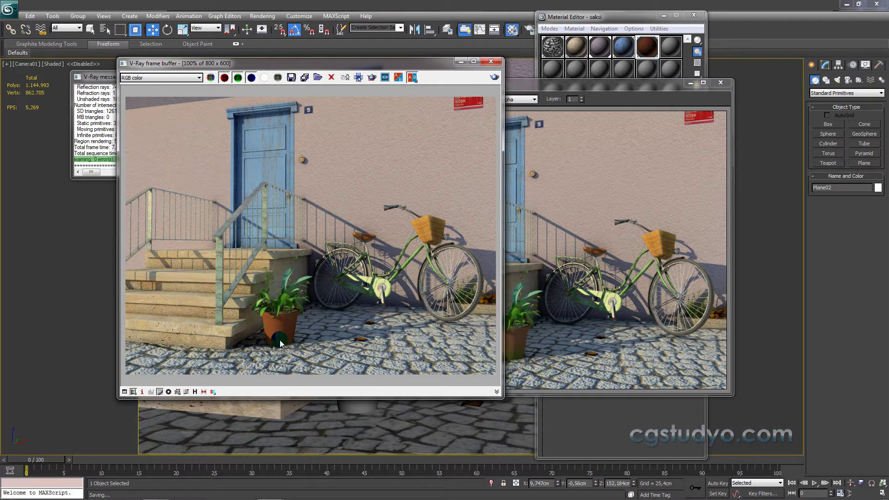